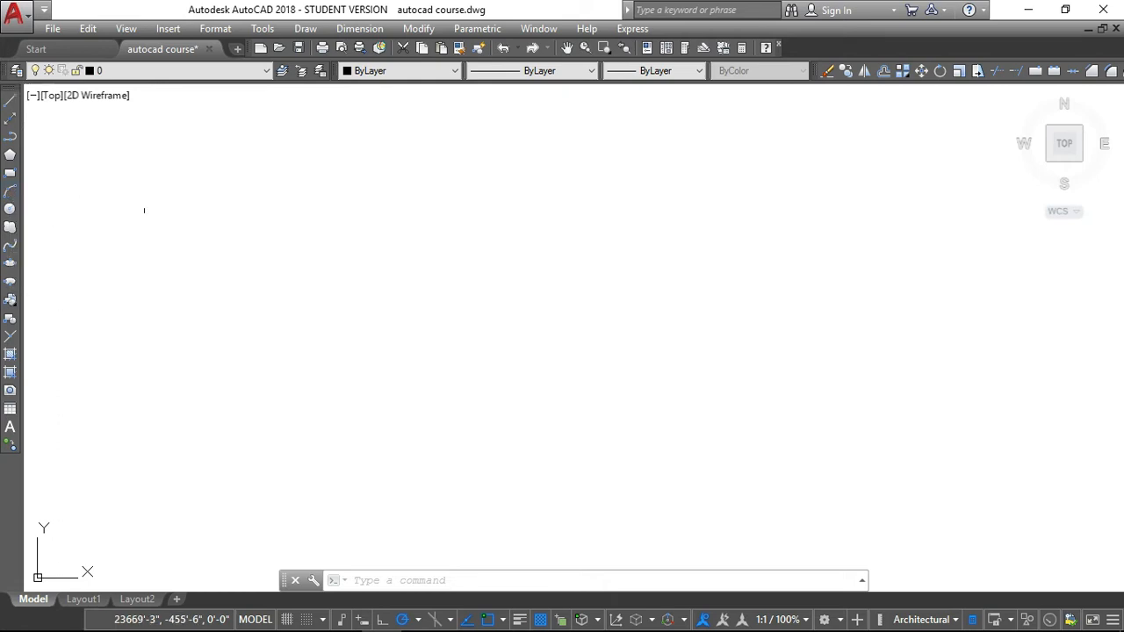
# Start a polyline in the empty drawing and, with Ortho on, draw its first segment horizontally to the right
pyautogui.write('p')
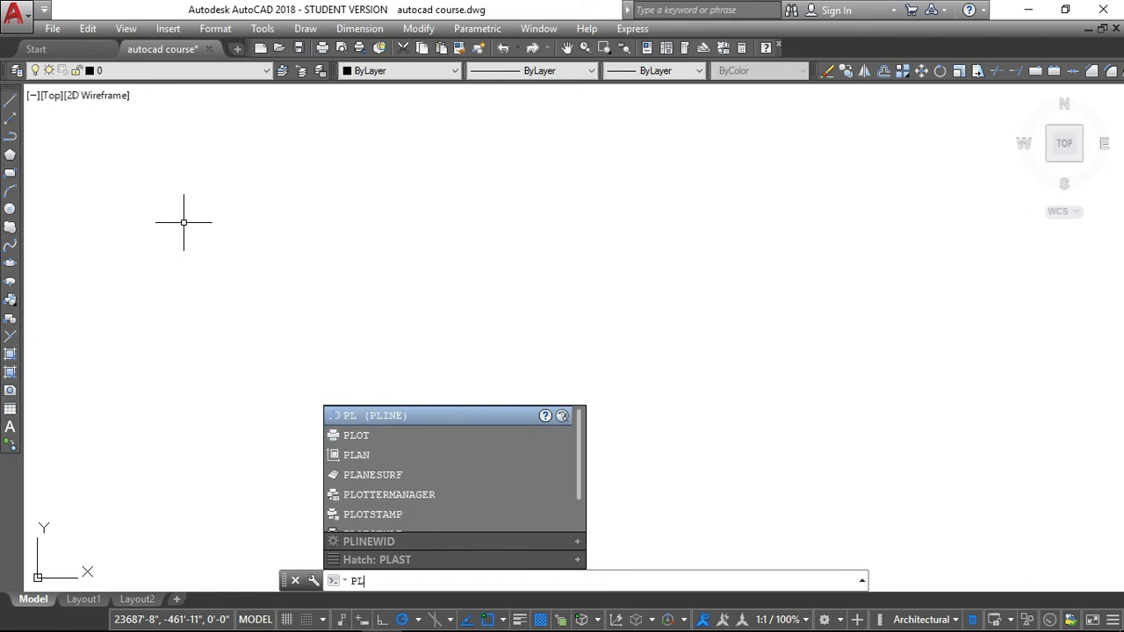
pyautogui.press('Return')
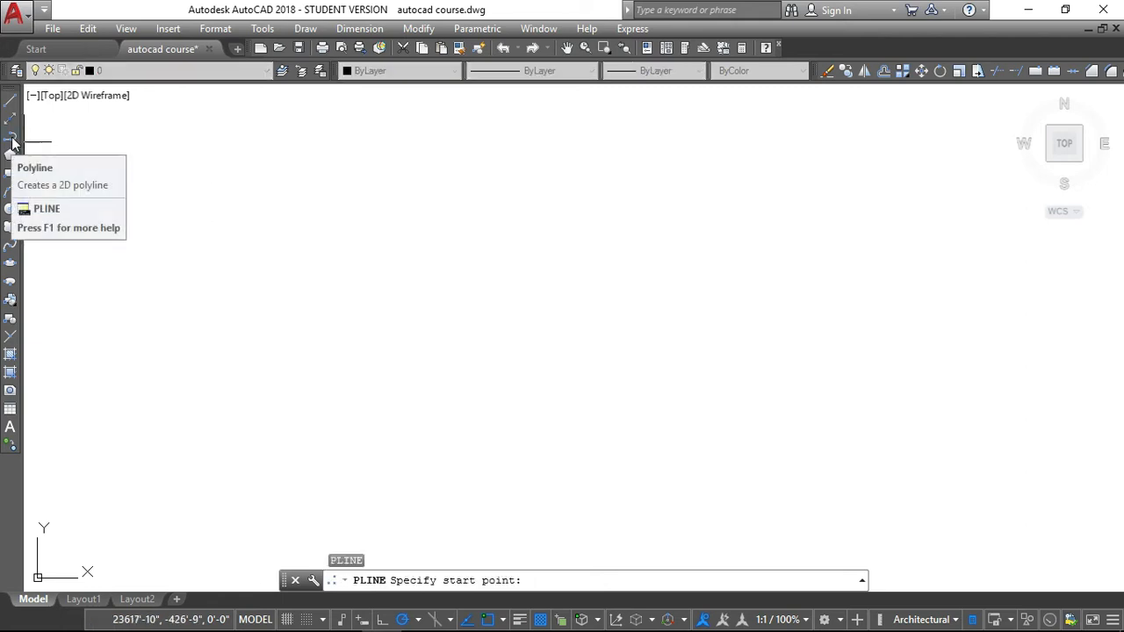
pyautogui.click(305, 30)
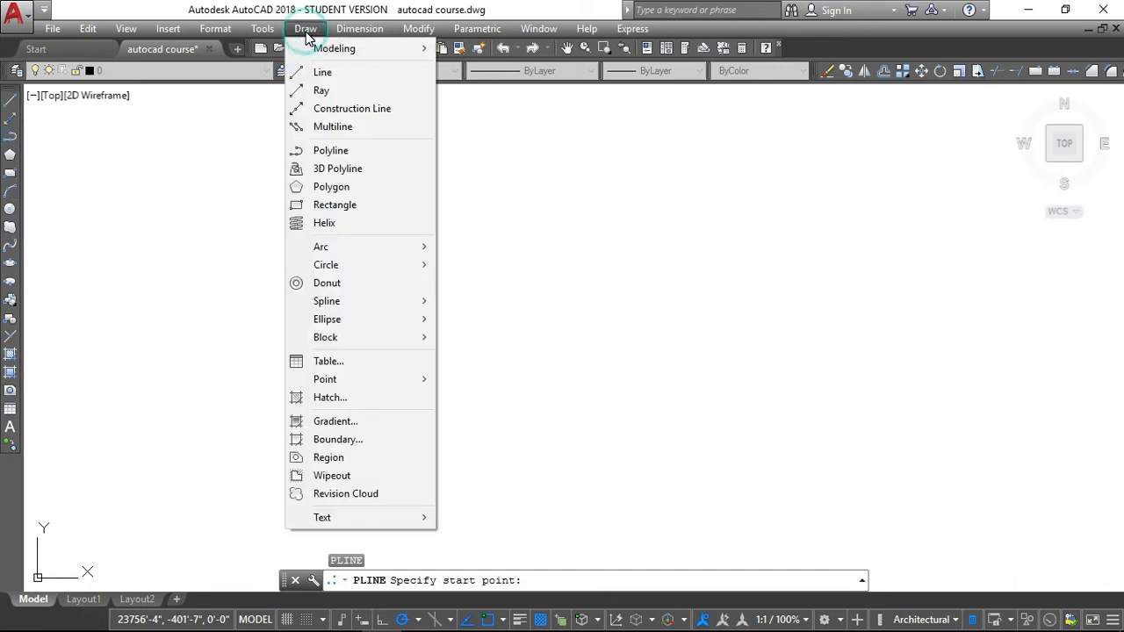
pyautogui.click(159, 260)
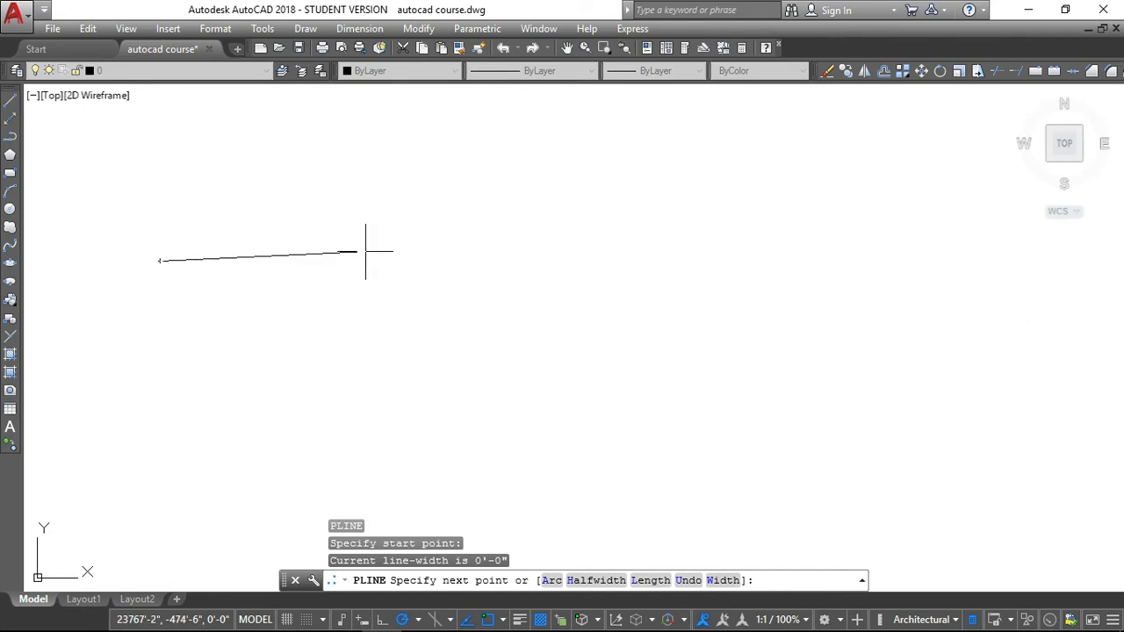
pyautogui.press('F8')
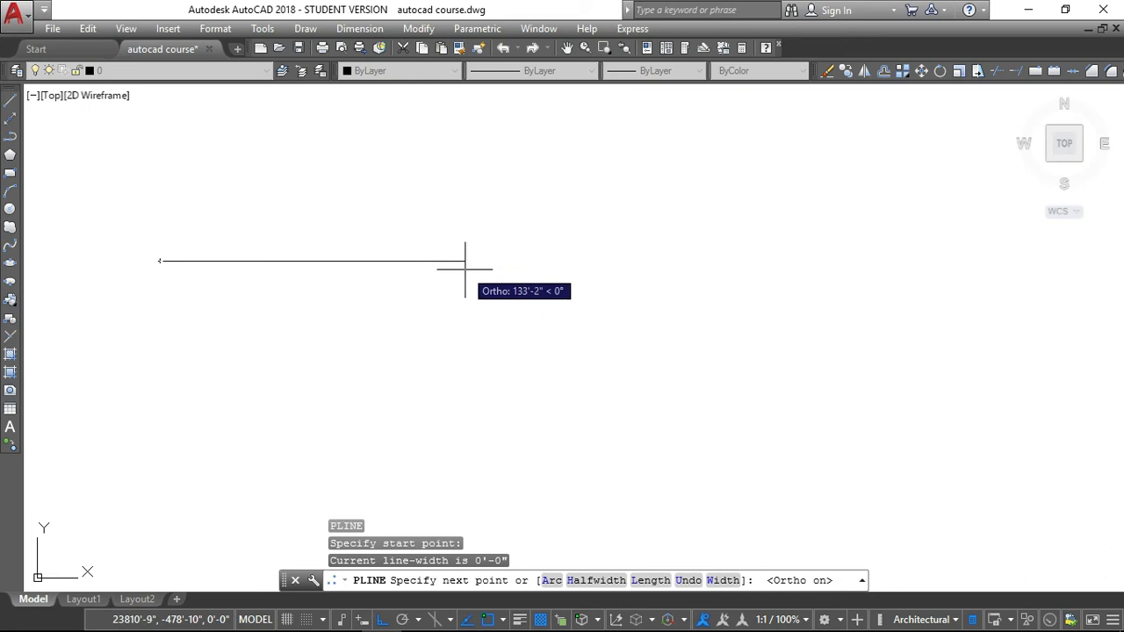
pyautogui.click(418, 261)
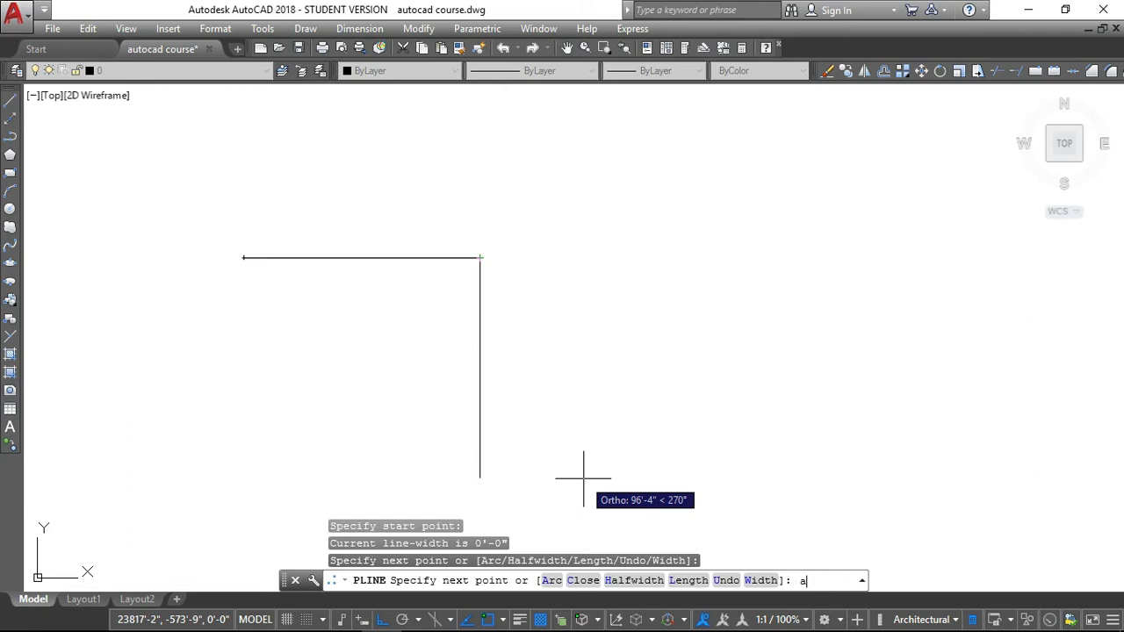
# Continue the polyline with an upward-curving arc segment using the Second pt option, and finish the polyline
pyautogui.press('Return')
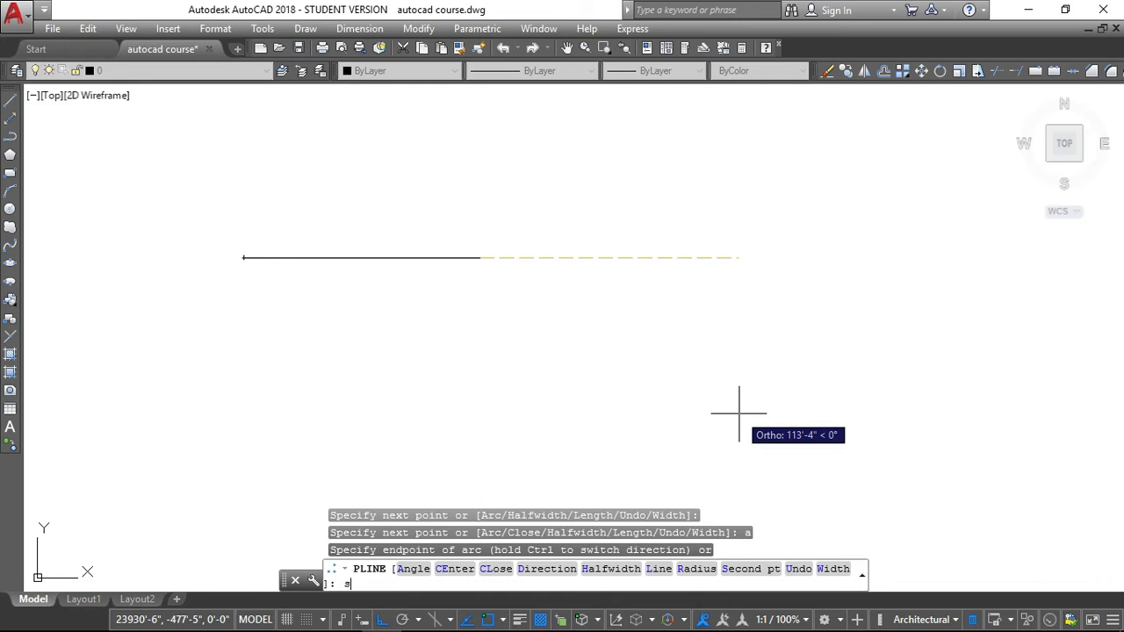
pyautogui.press('Return')
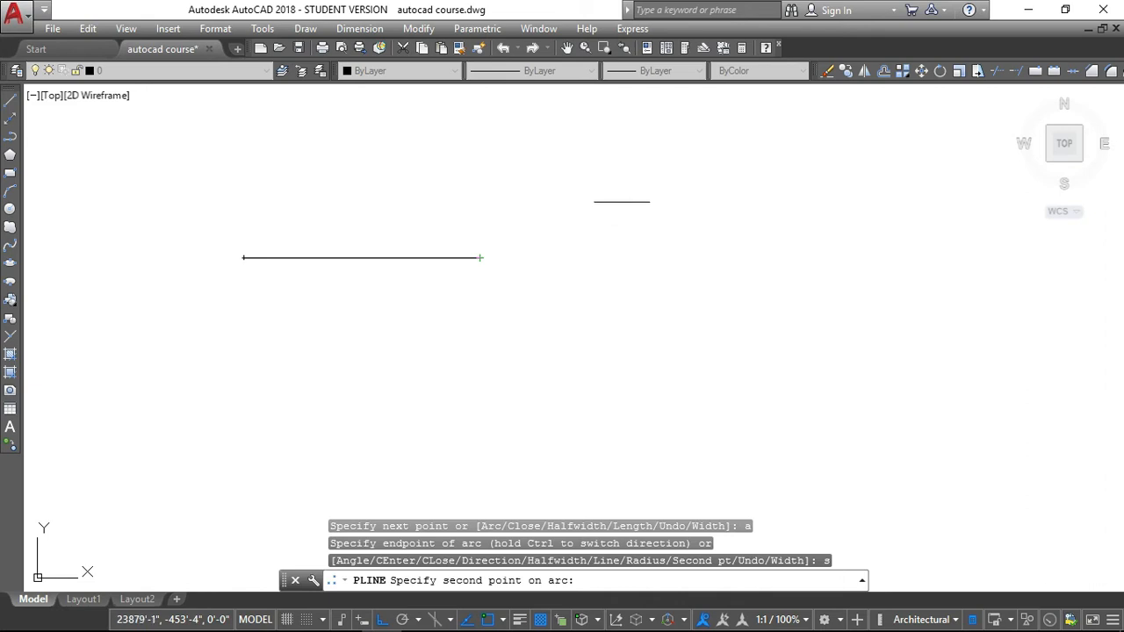
pyautogui.click(682, 186)
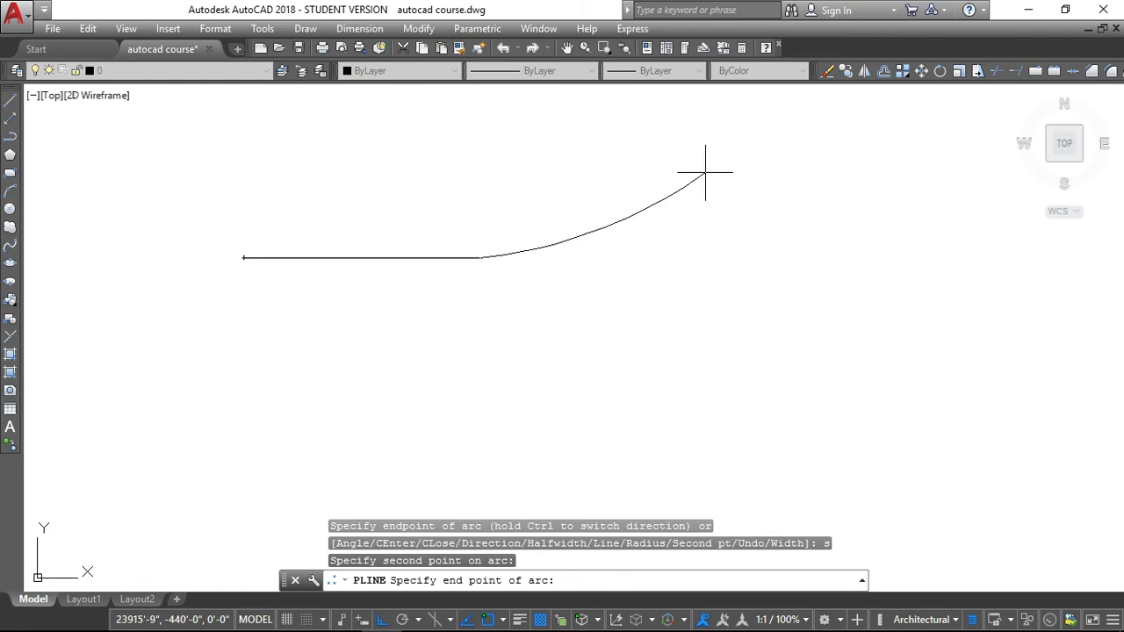
pyautogui.click(704, 172)
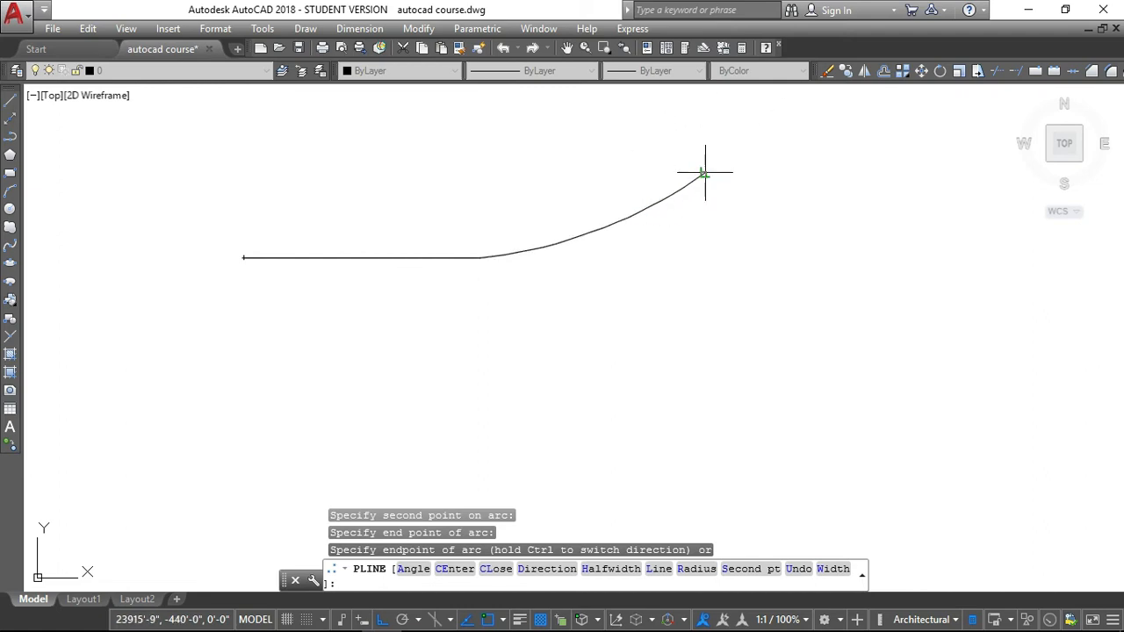
pyautogui.press('Return')
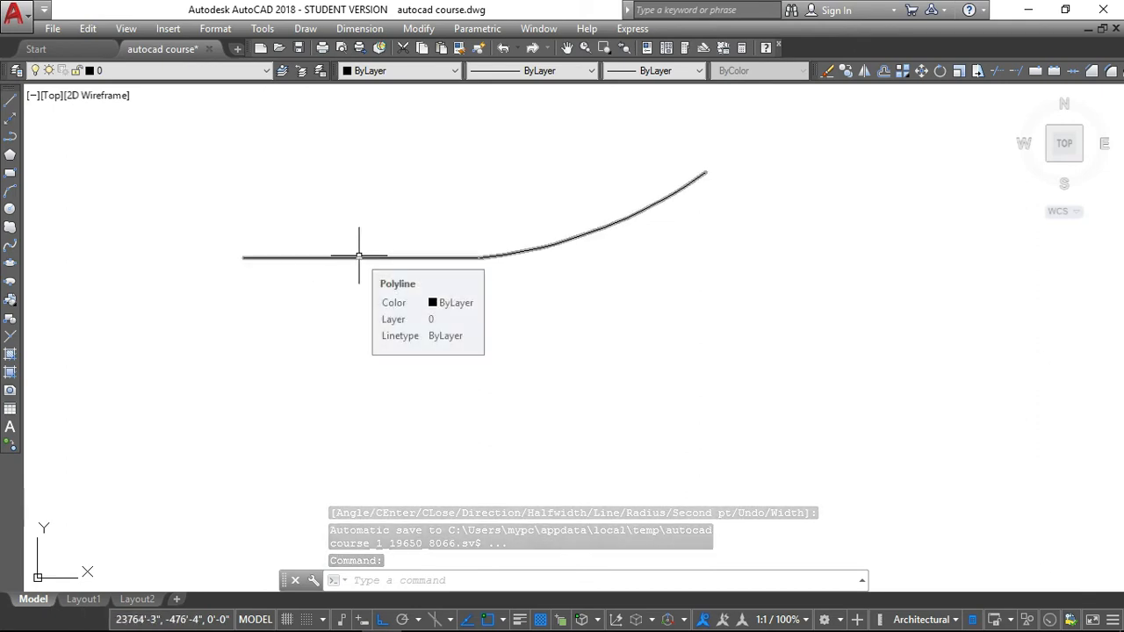
# Select the polyline to check whether its line and arc segments form a single object, and clear the selection
pyautogui.click(480, 257)
pyautogui.moveTo(481, 262)
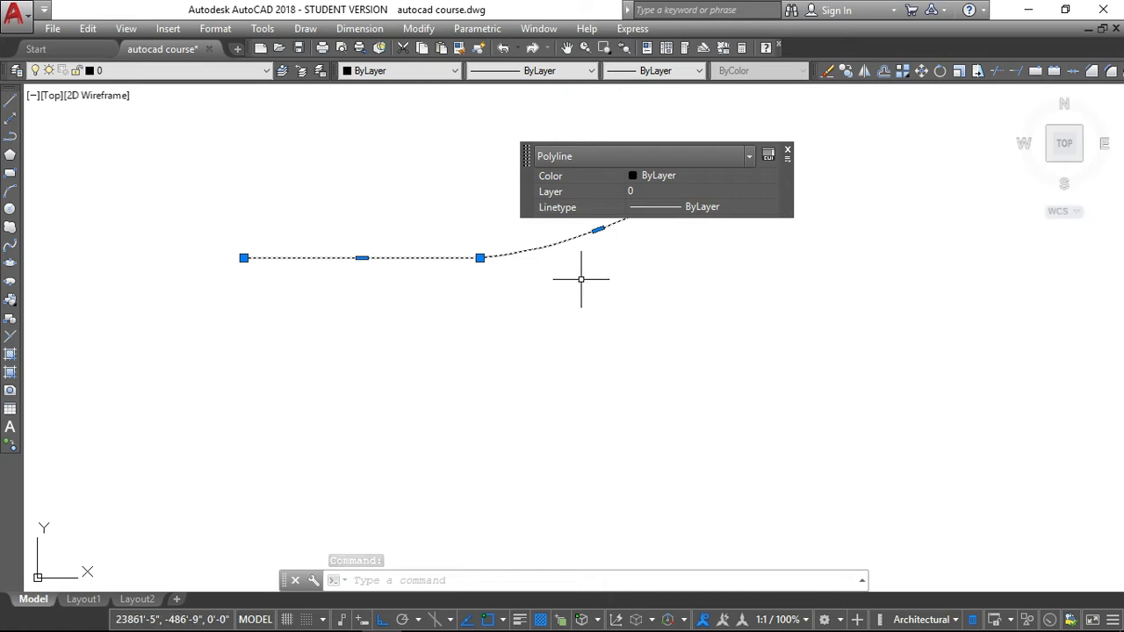
pyautogui.press('Escape')
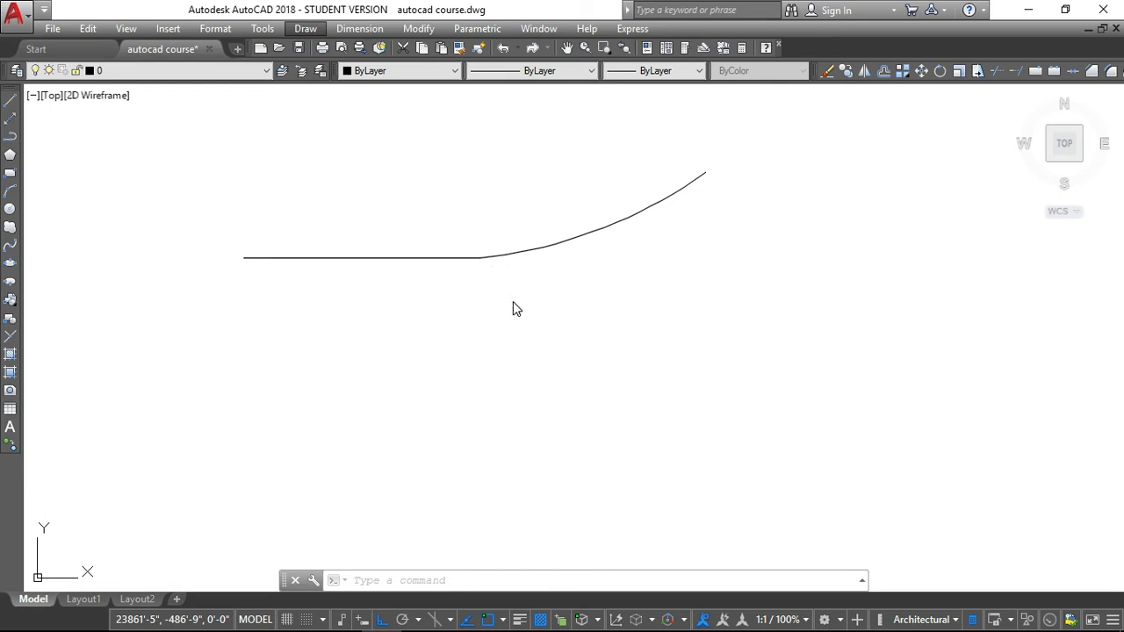
pyautogui.click(432, 388)
pyautogui.click(583, 277)
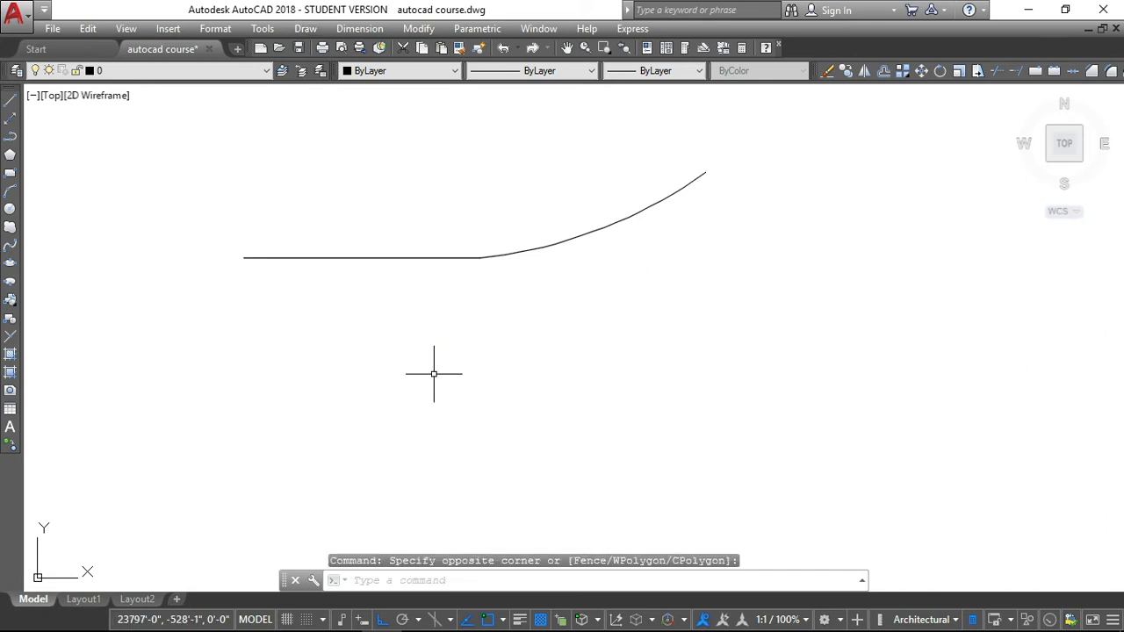
# Explode the polyline into its separate line and arc objects
pyautogui.write('x')
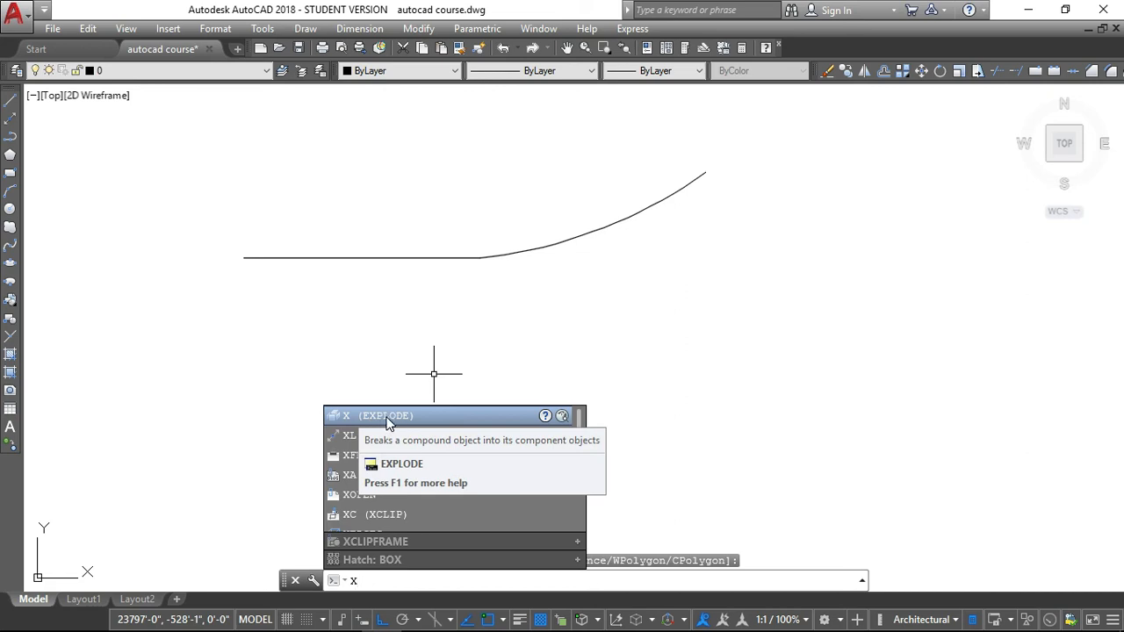
pyautogui.click(396, 417)
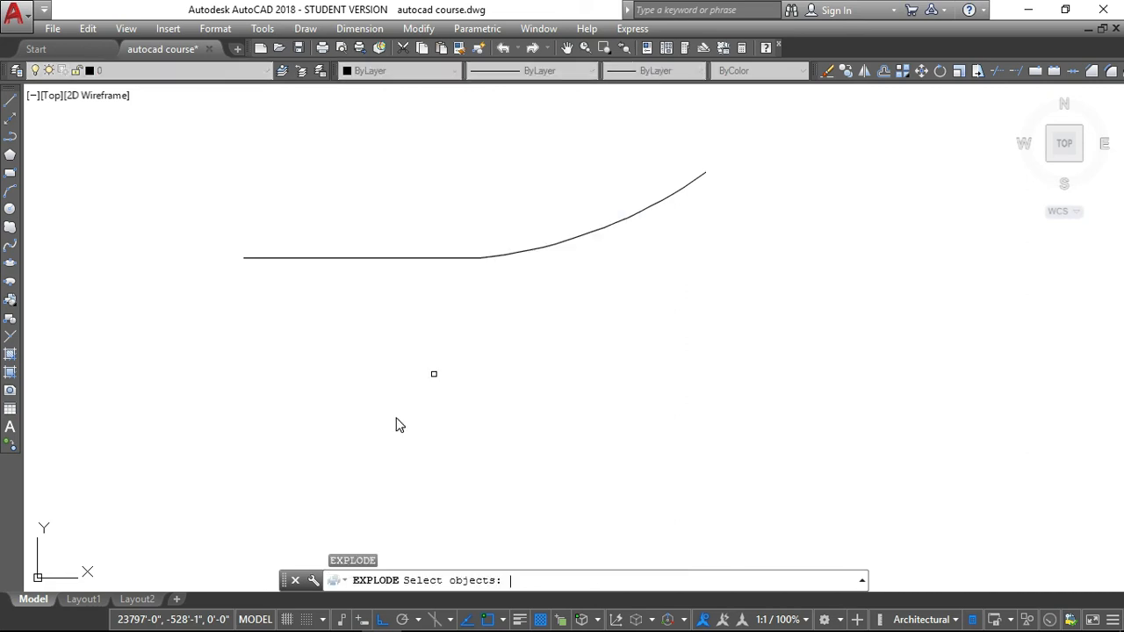
pyautogui.click(360, 260)
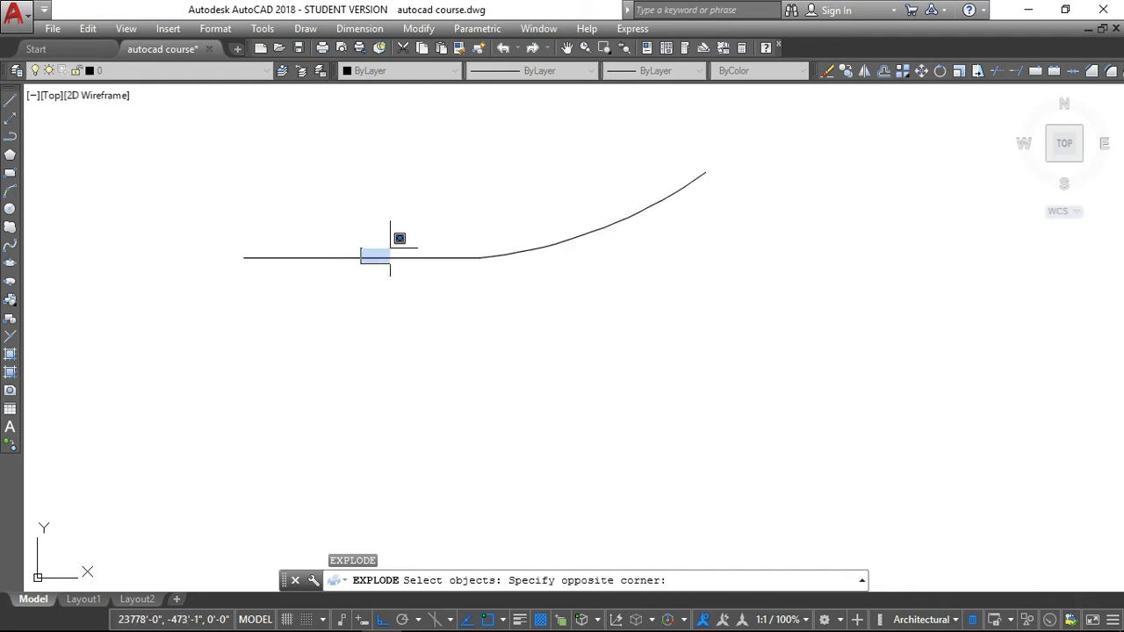
pyautogui.click(390, 247)
pyautogui.click(388, 255)
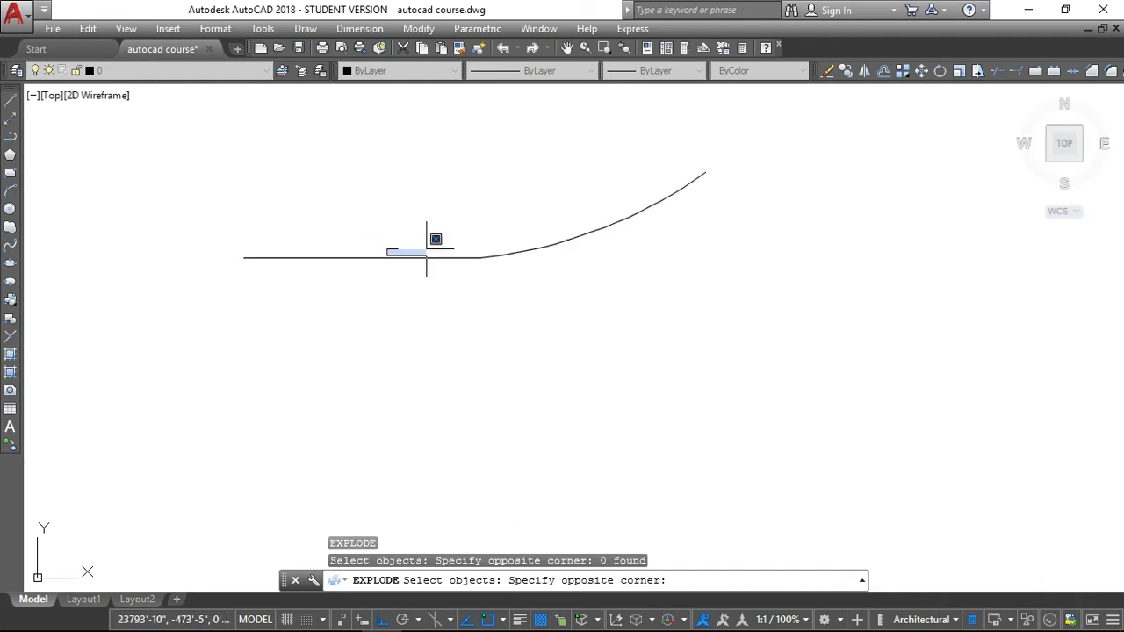
pyautogui.click(429, 256)
pyautogui.click(444, 259)
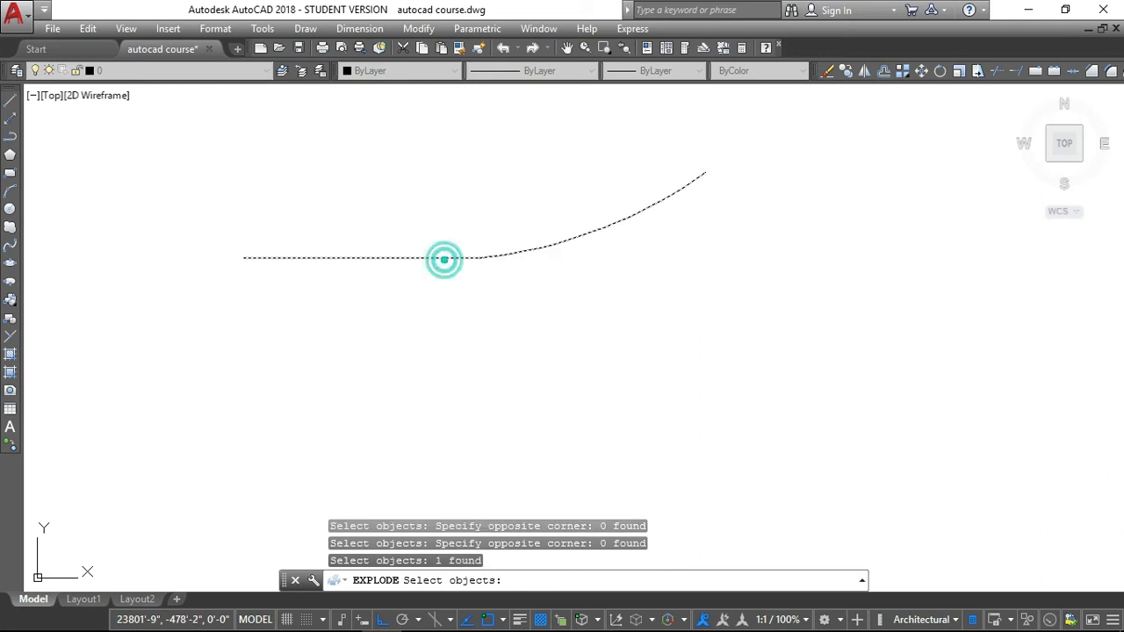
pyautogui.press('Return')
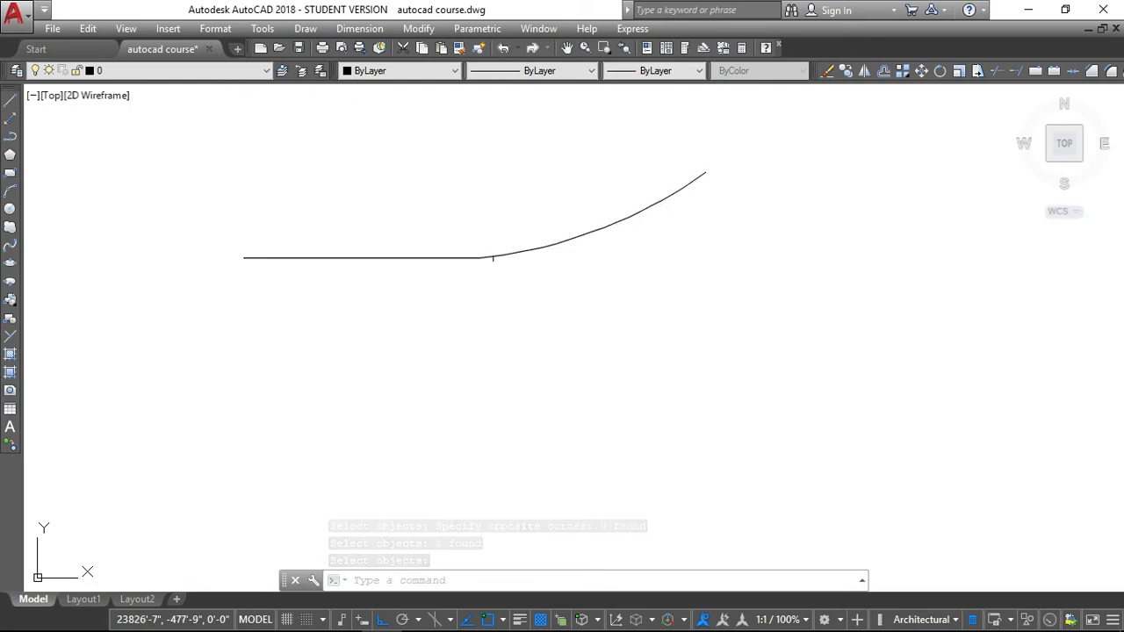
# Select the separated arc and stretch its midpoint grip about 9'-10" horizontally to the right, deepening the curve
pyautogui.click(588, 233)
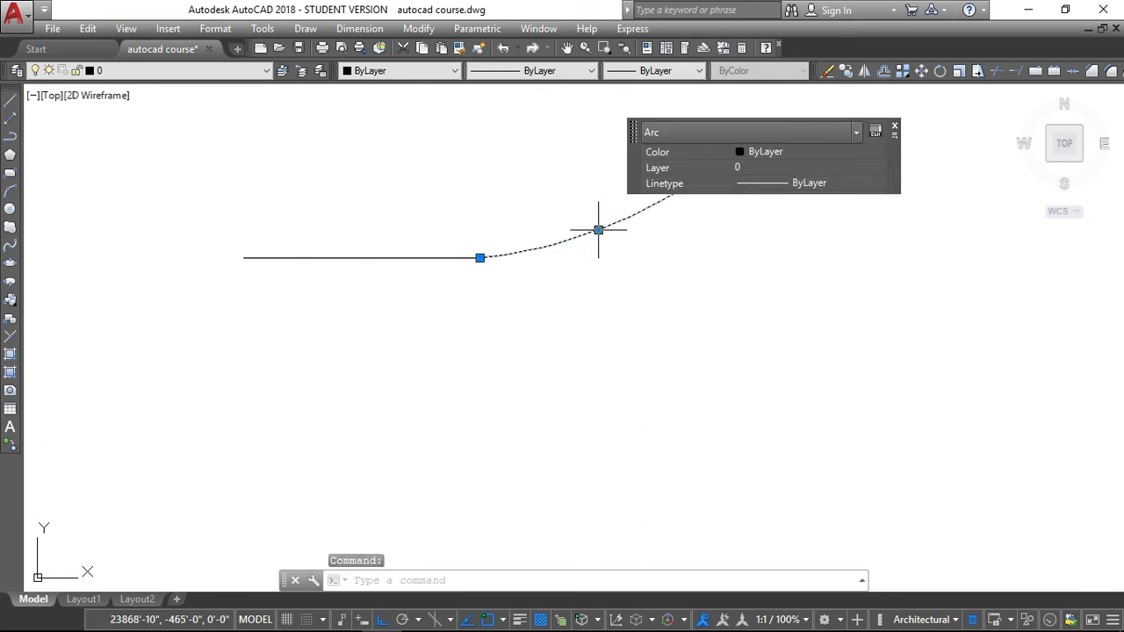
pyautogui.moveTo(598, 230)
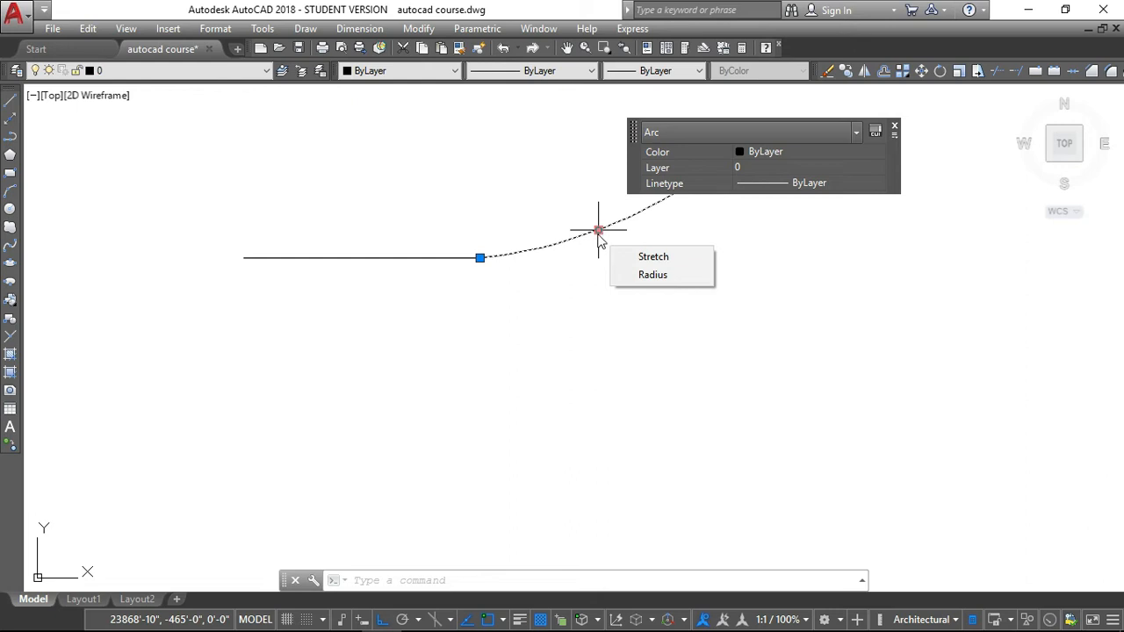
pyautogui.click(598, 231)
pyautogui.click(598, 231)
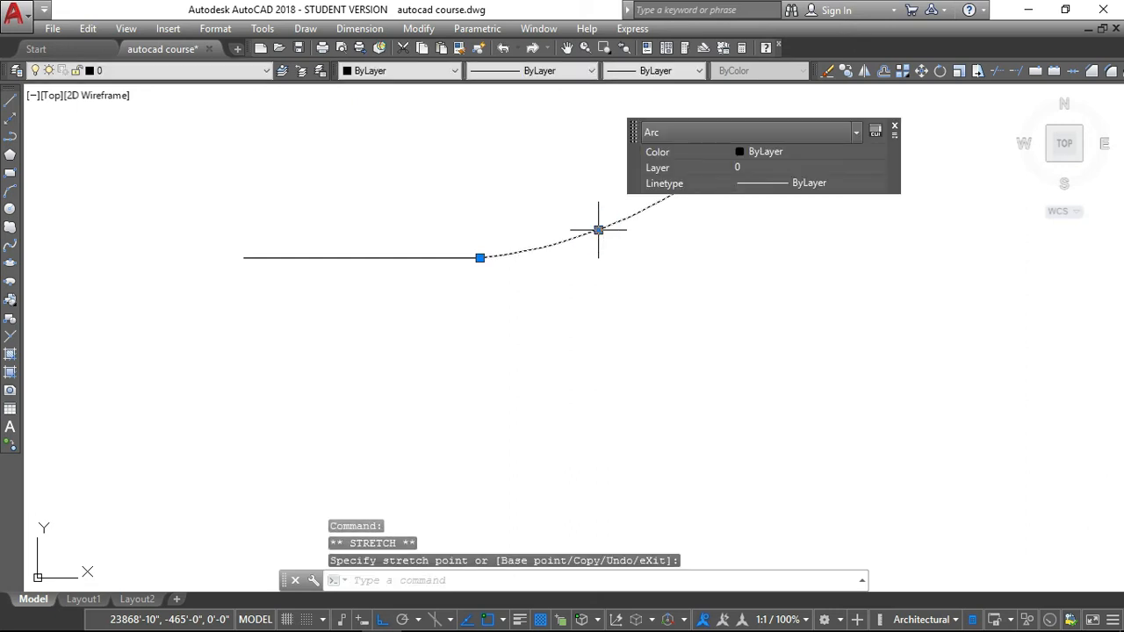
pyautogui.click(598, 230)
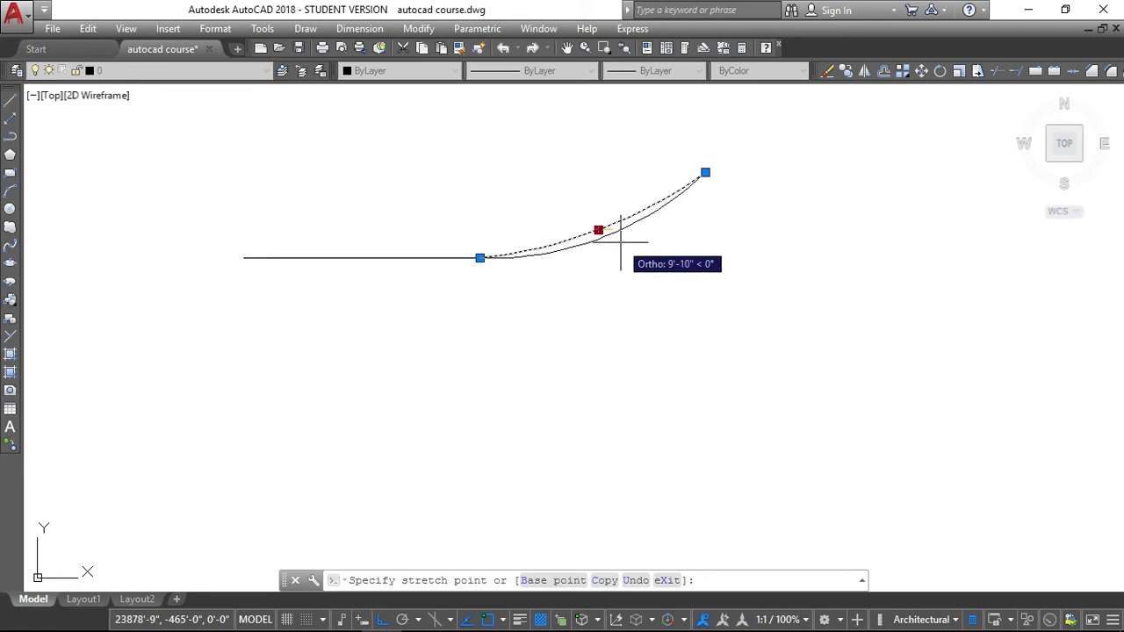
pyautogui.click(619, 242)
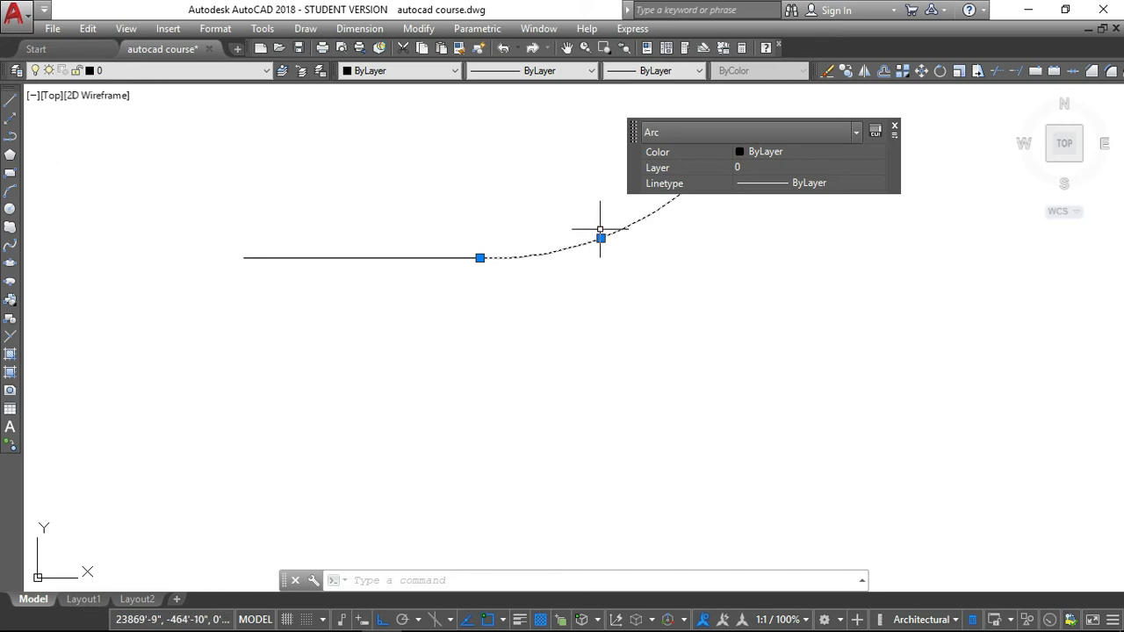
# Try to explode the reshaped arc
pyautogui.write('x')
pyautogui.press('Return')
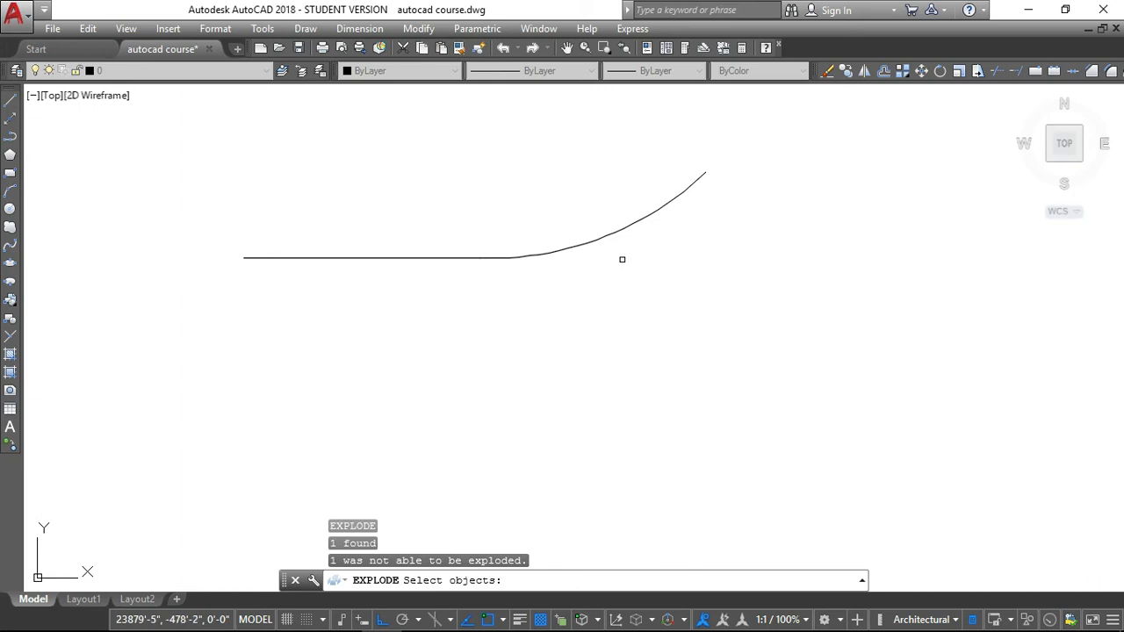
pyautogui.press('Return')
pyautogui.press('Return')
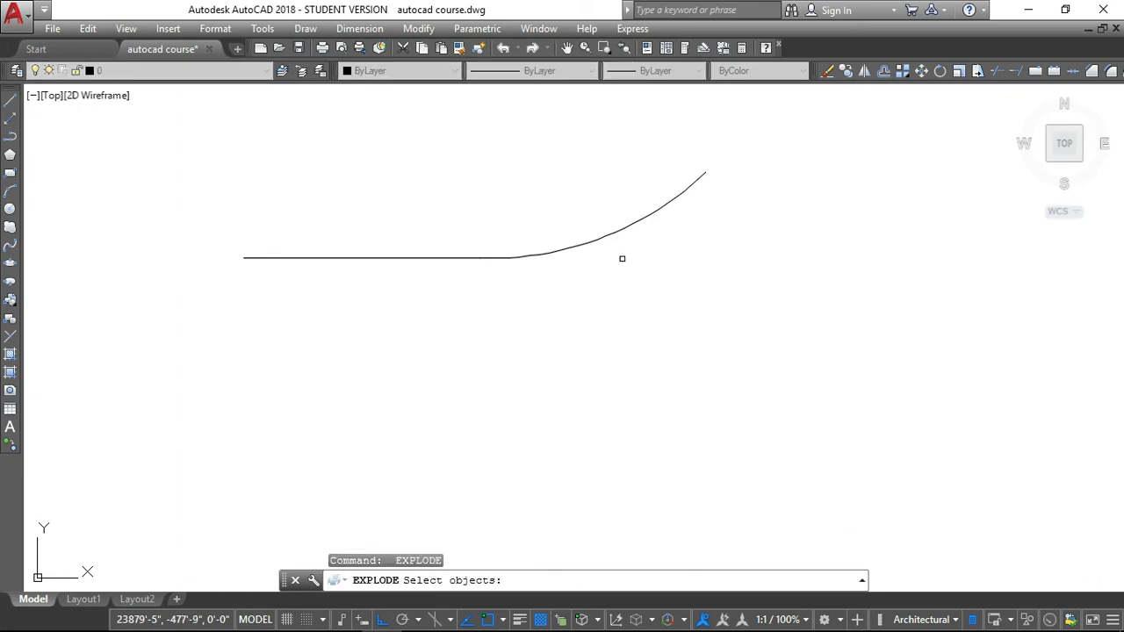
pyautogui.press('Return')
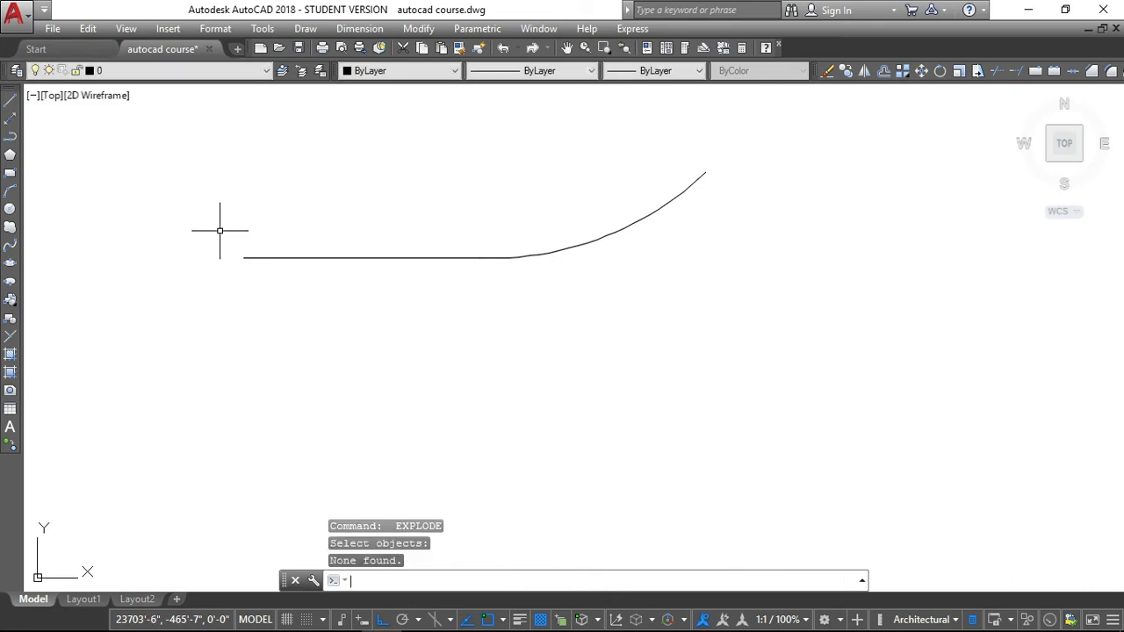
pyautogui.press('Return')
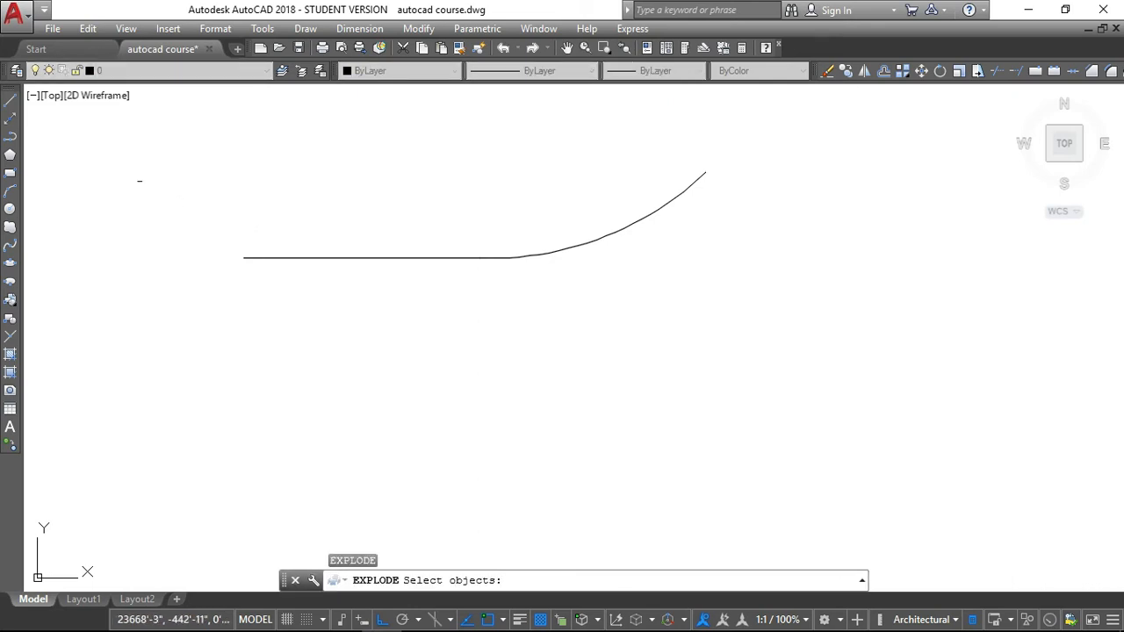
# Draw a polyline below the existing line and arc, with a horizontal segment followed by an upward-curving arc through a second point
pyautogui.click(10, 136)
pyautogui.click(245, 335)
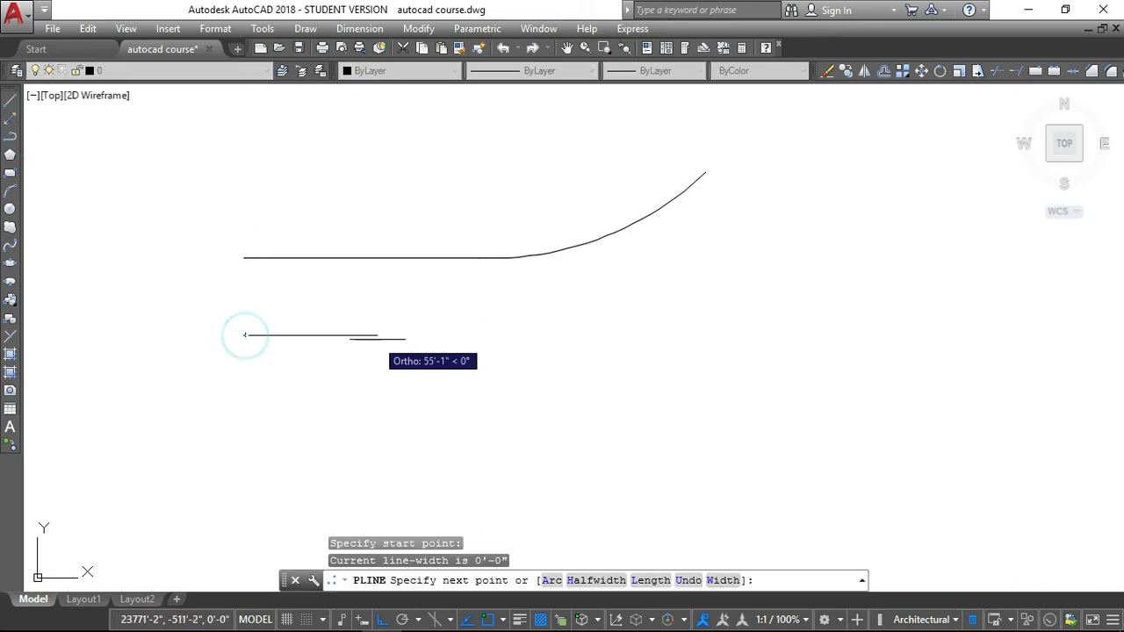
pyautogui.click(523, 334)
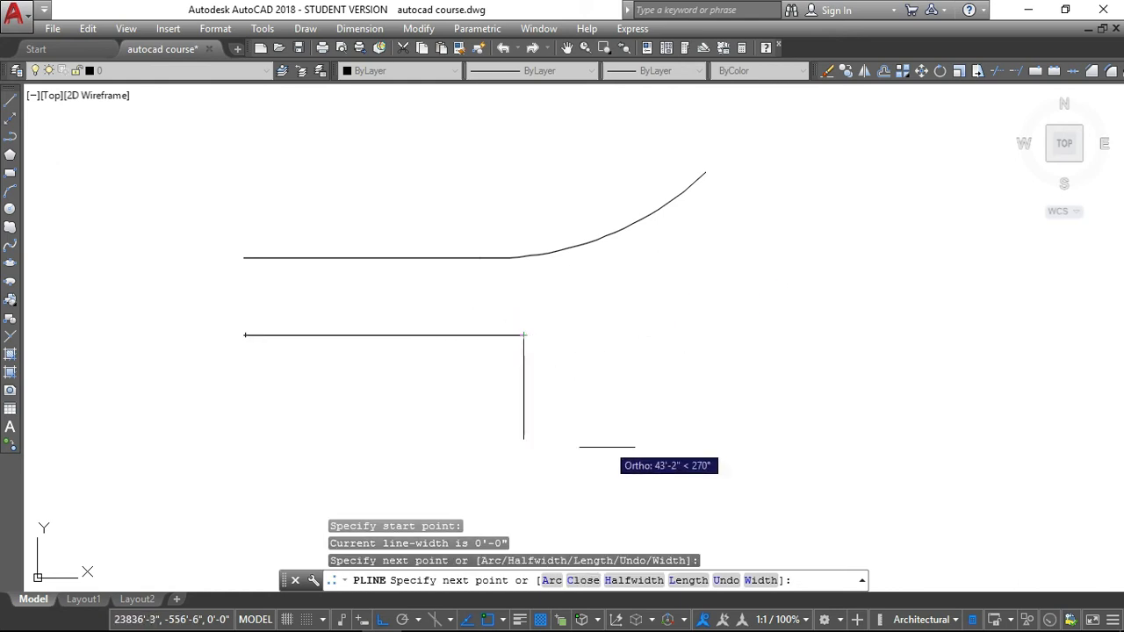
pyautogui.click(552, 580)
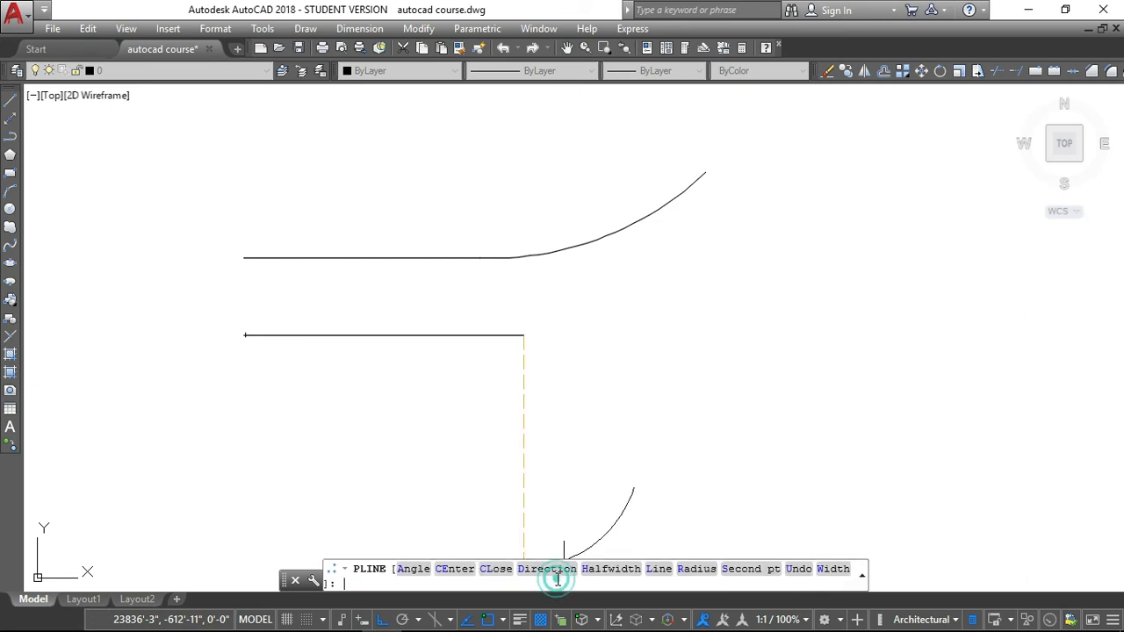
pyautogui.click(749, 569)
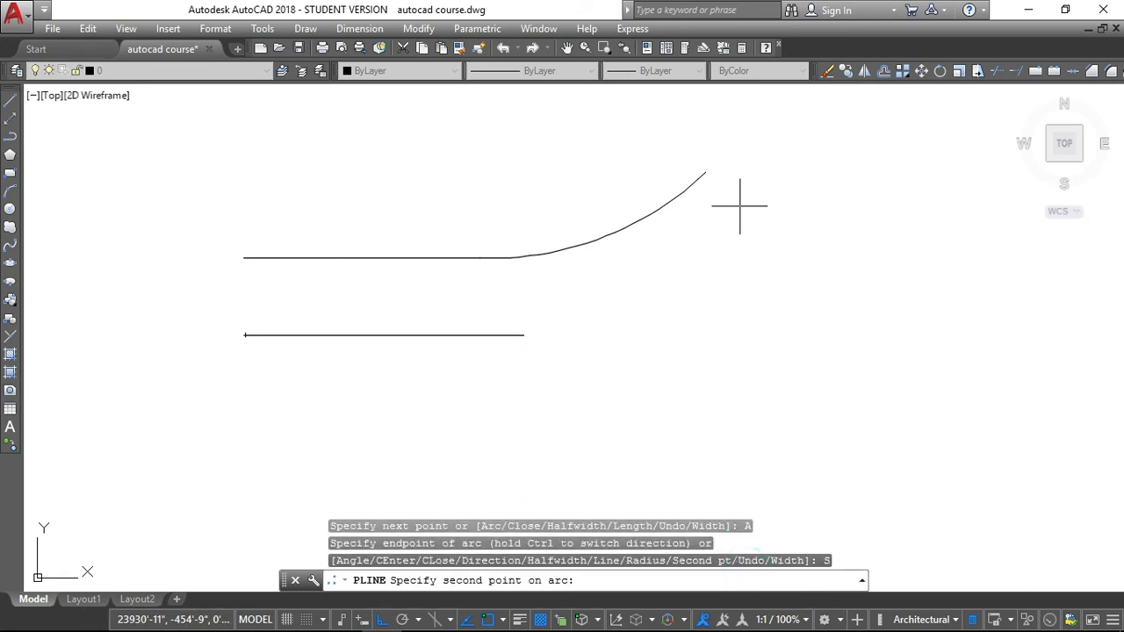
pyautogui.click(762, 229)
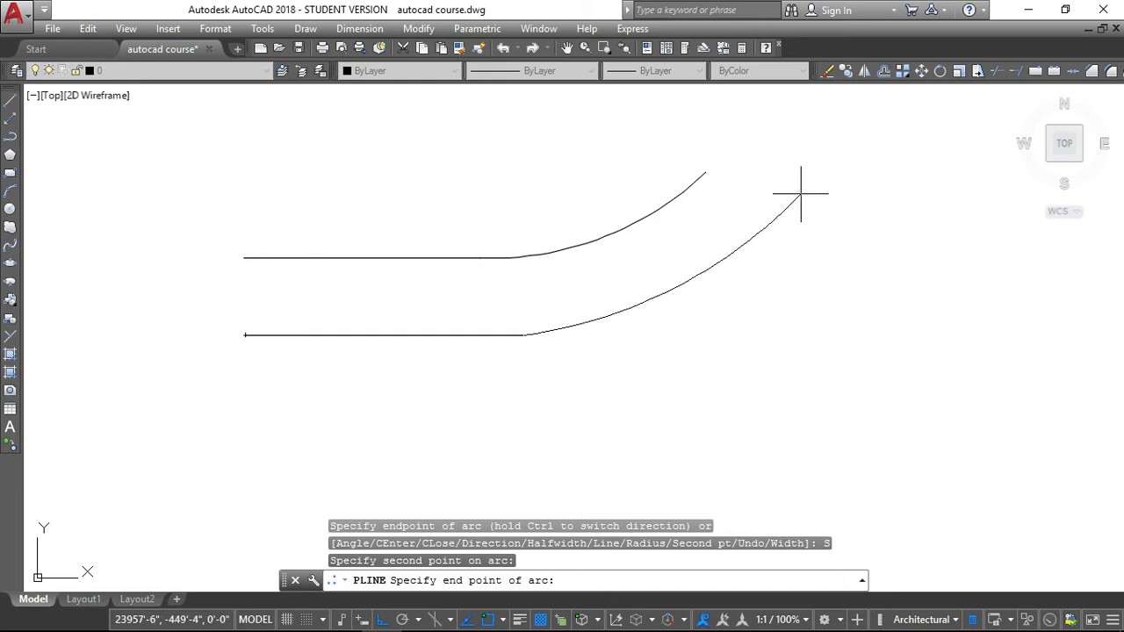
pyautogui.click(799, 194)
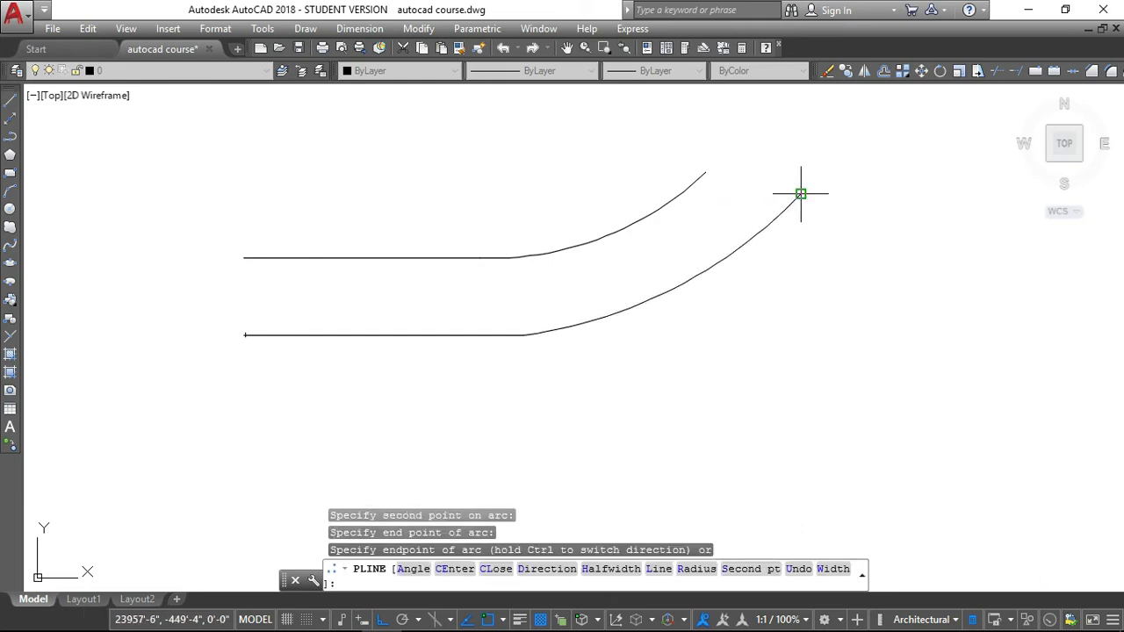
pyautogui.press('Return')
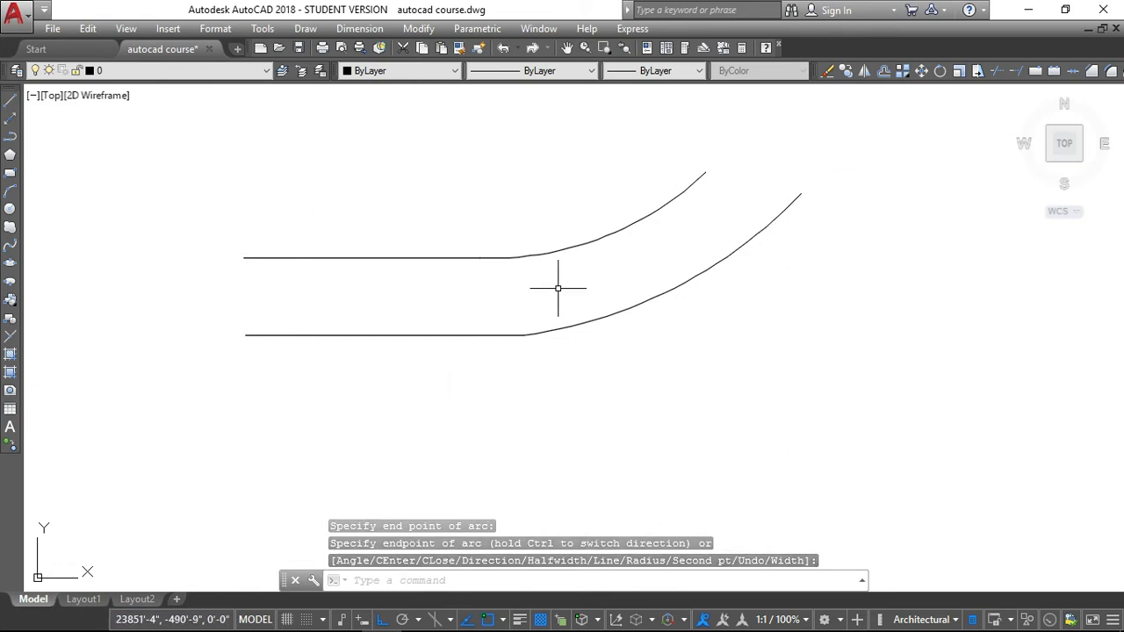
pyautogui.press('Return')
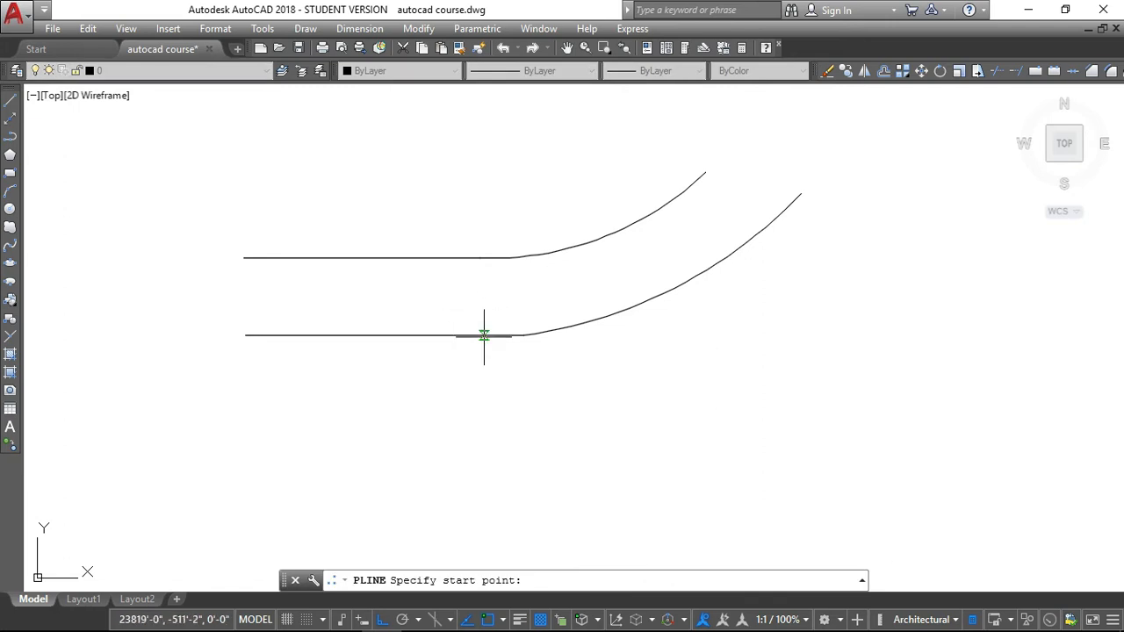
pyautogui.click(523, 335)
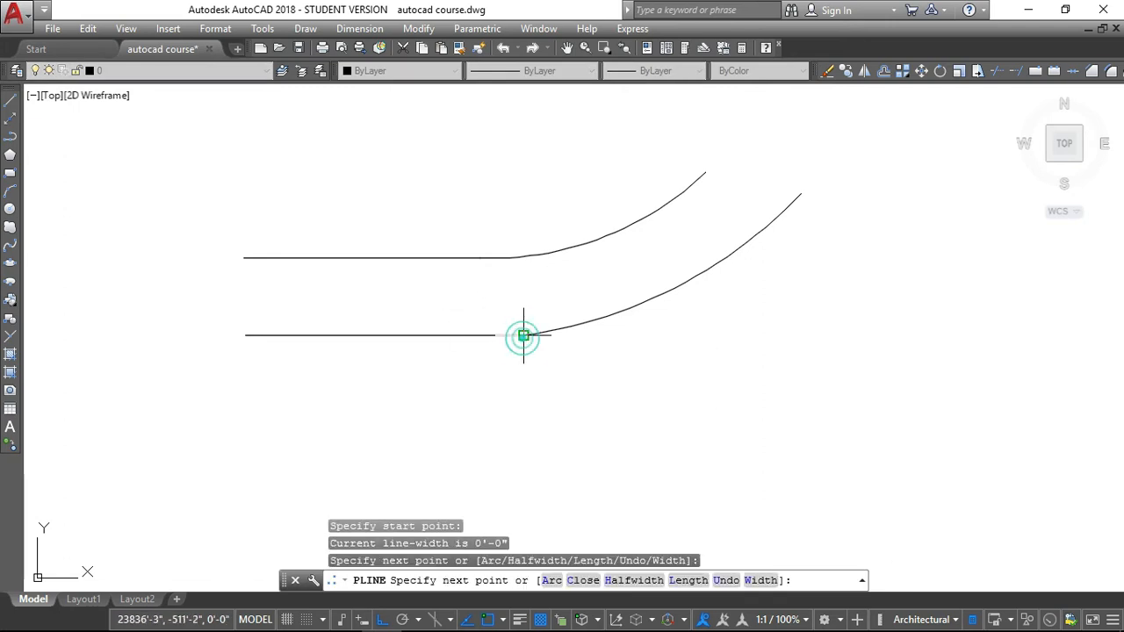
pyautogui.press('Escape')
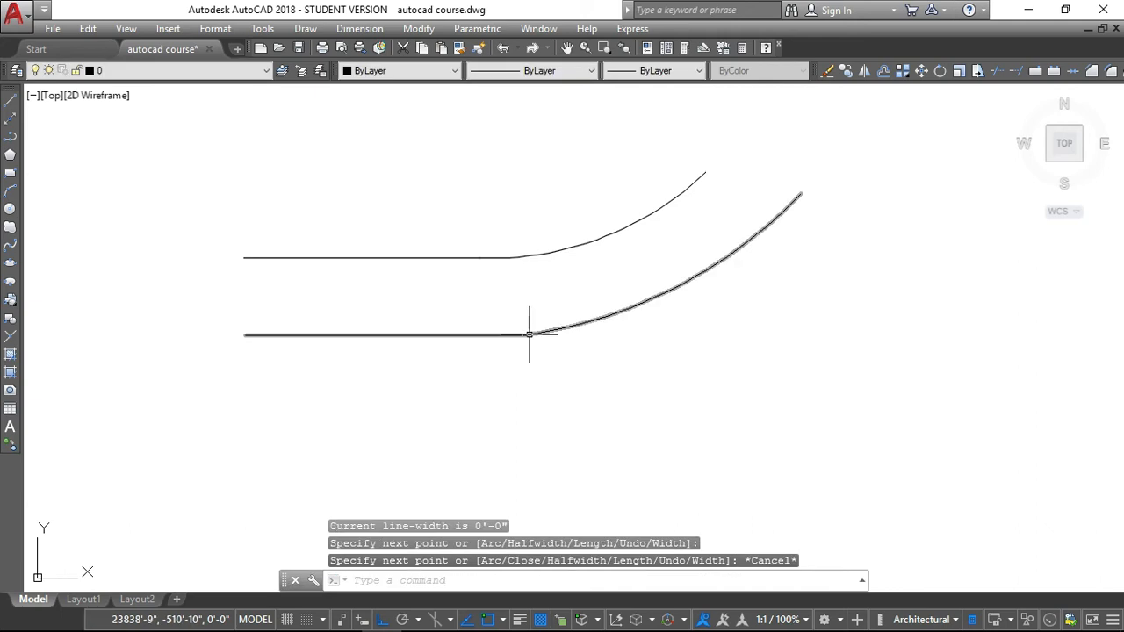
# Select the lower polyline to check whether its straight and arc segments form one object, and clear the selection
pyautogui.click(525, 335)
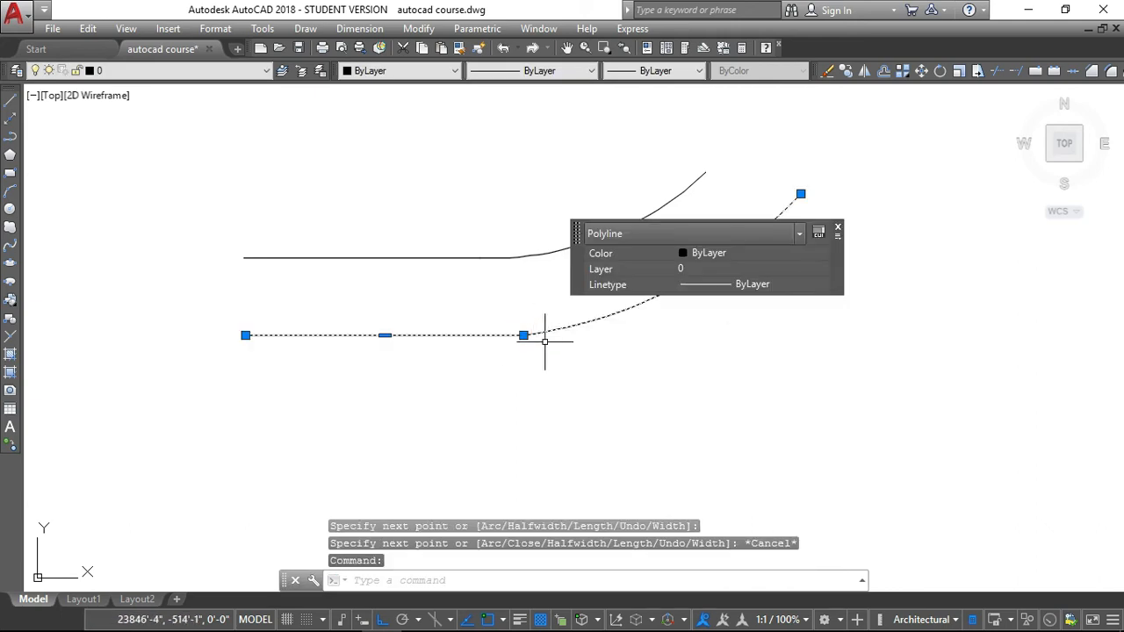
pyautogui.press('Escape')
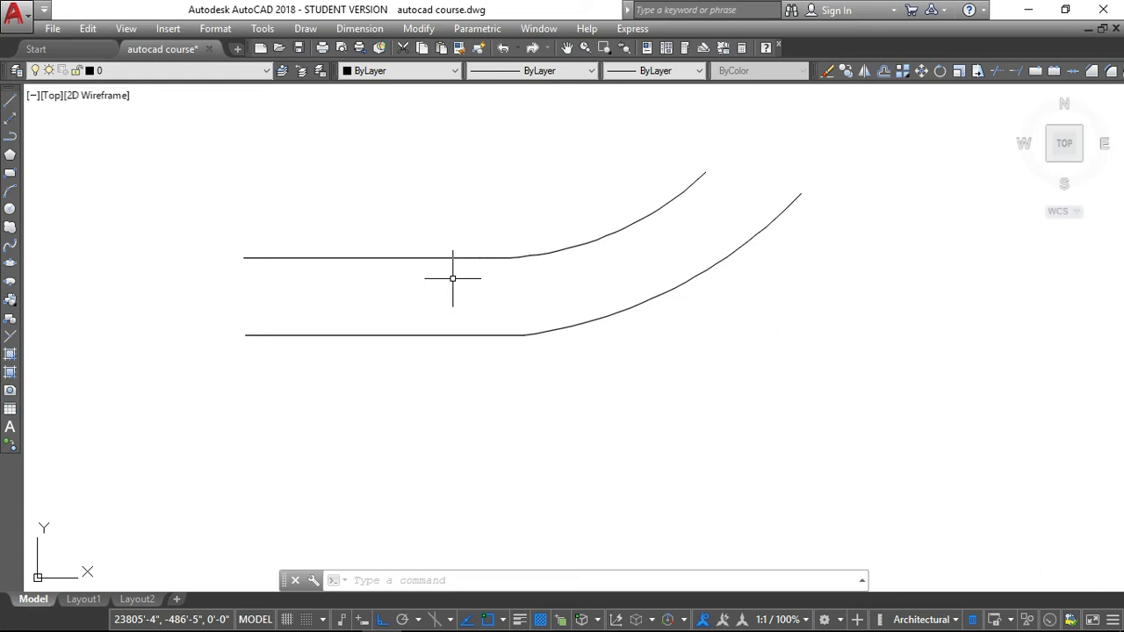
# Join the upper horizontal line and its adjoining arc into a single object
pyautogui.write('j')
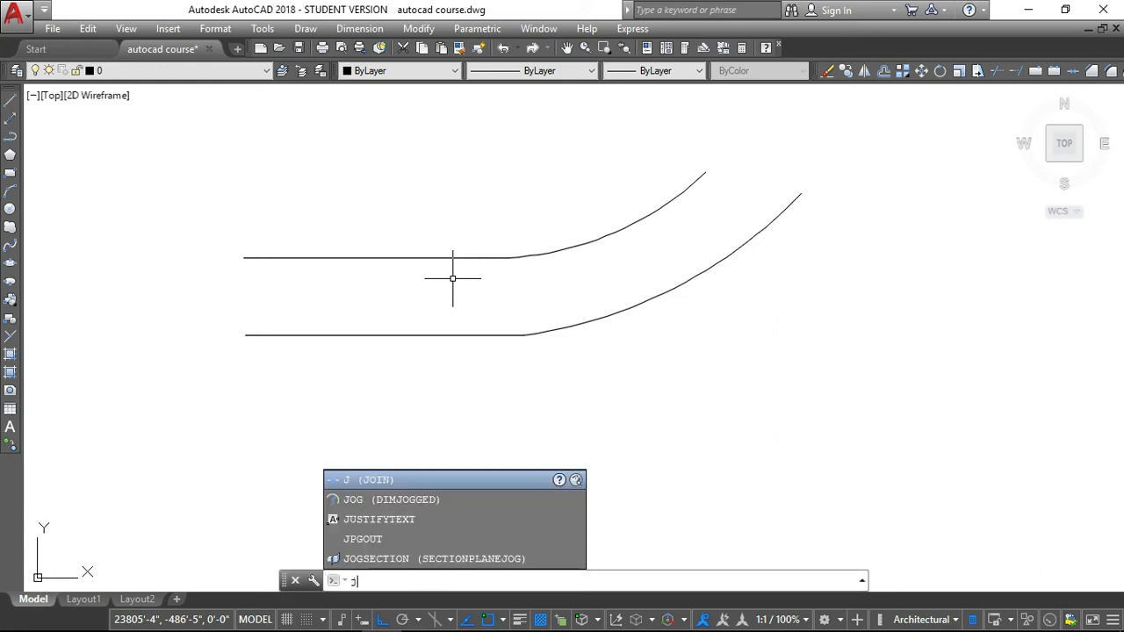
pyautogui.press('Return')
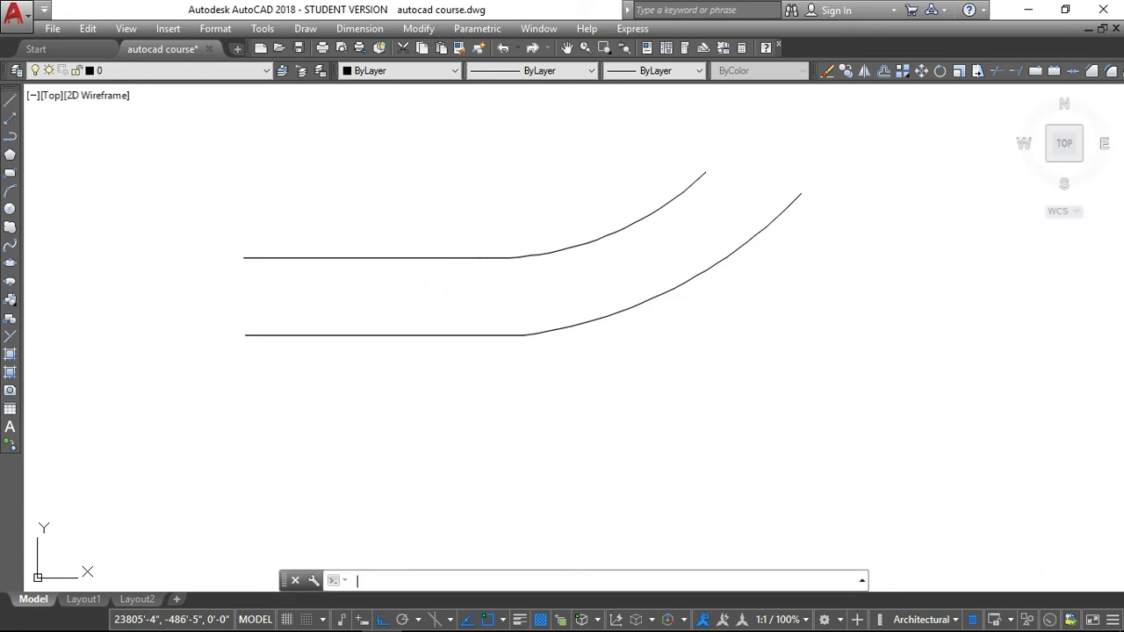
pyautogui.click(469, 256)
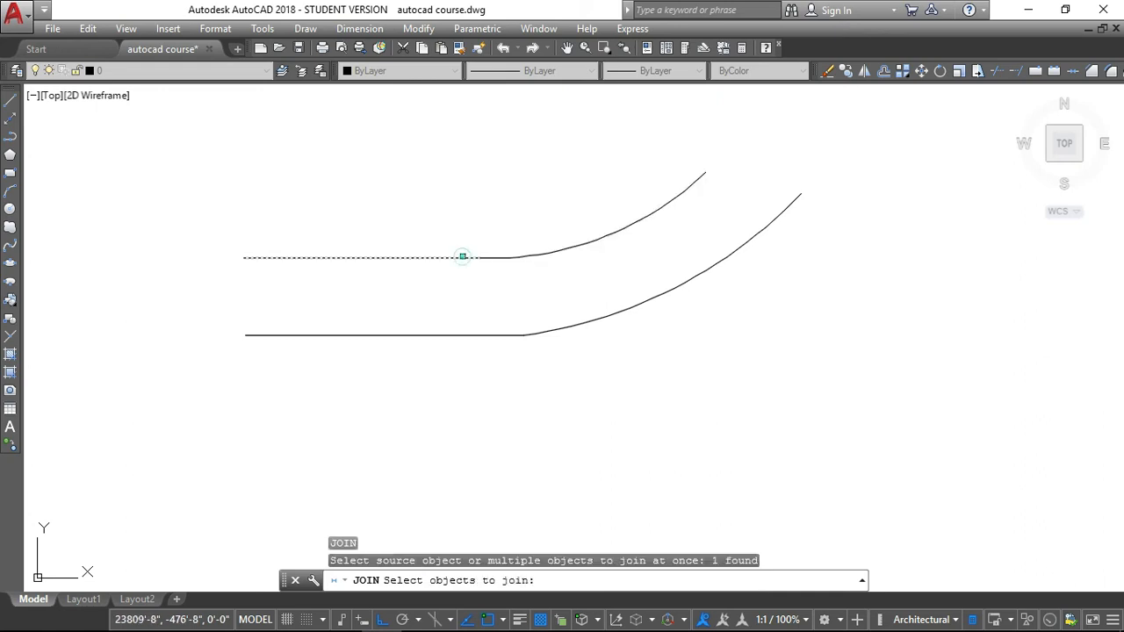
pyautogui.click(507, 257)
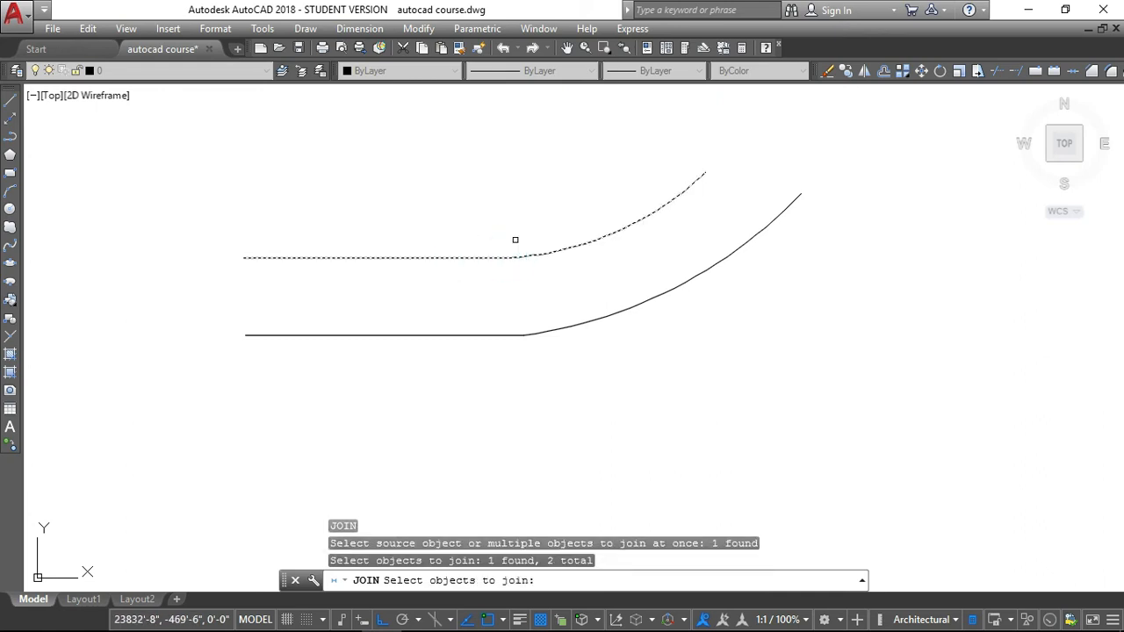
pyautogui.press('Return')
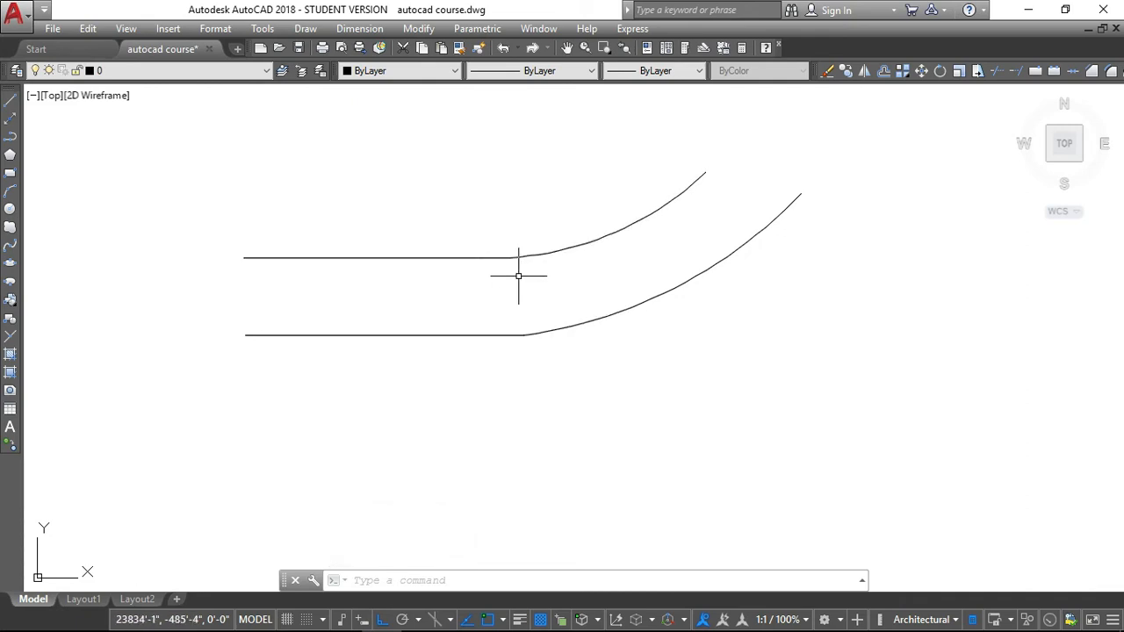
pyautogui.scroll(-6, 235, 250)
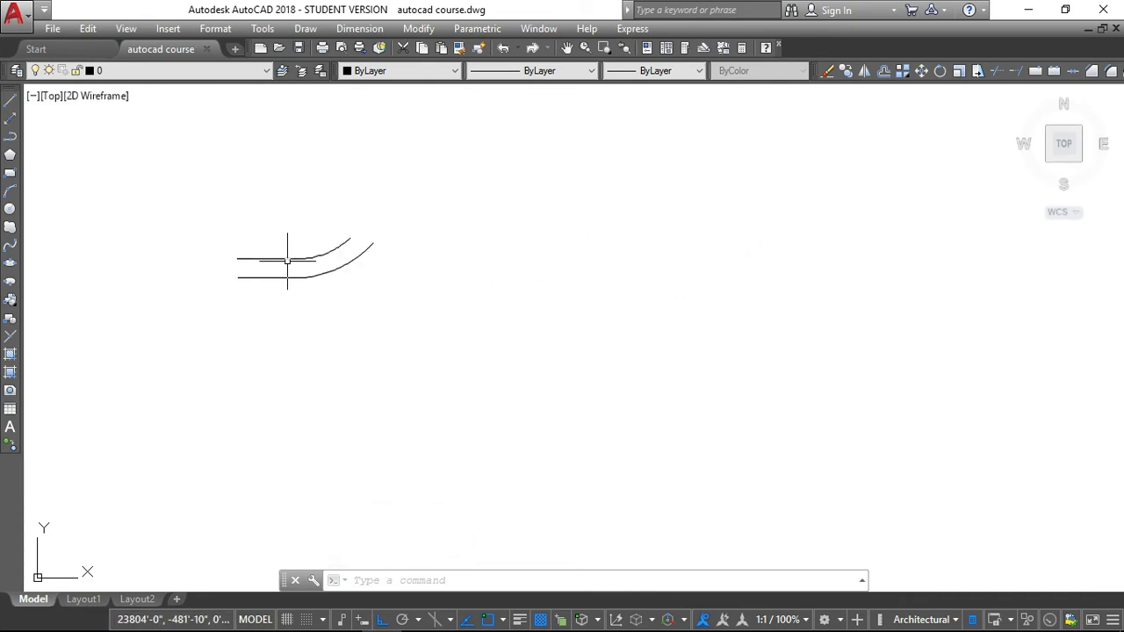
pyautogui.scroll(6, 287, 260)
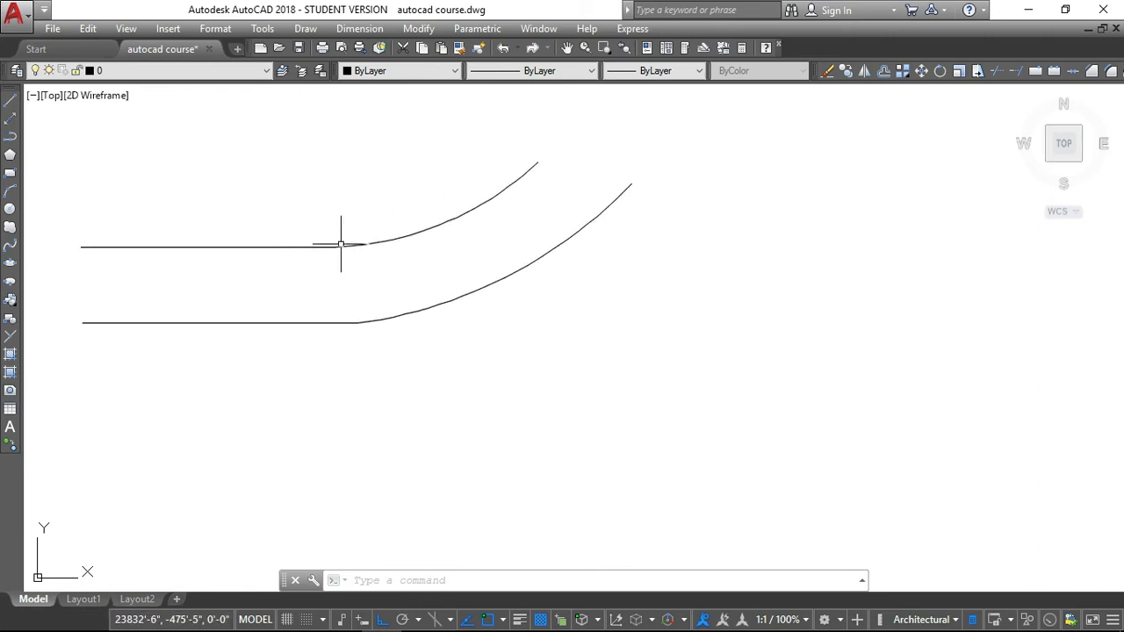
pyautogui.scroll(-4, 420, 250)
pyautogui.scroll(-2, 422, 251)
pyautogui.scroll(4, 518, 224)
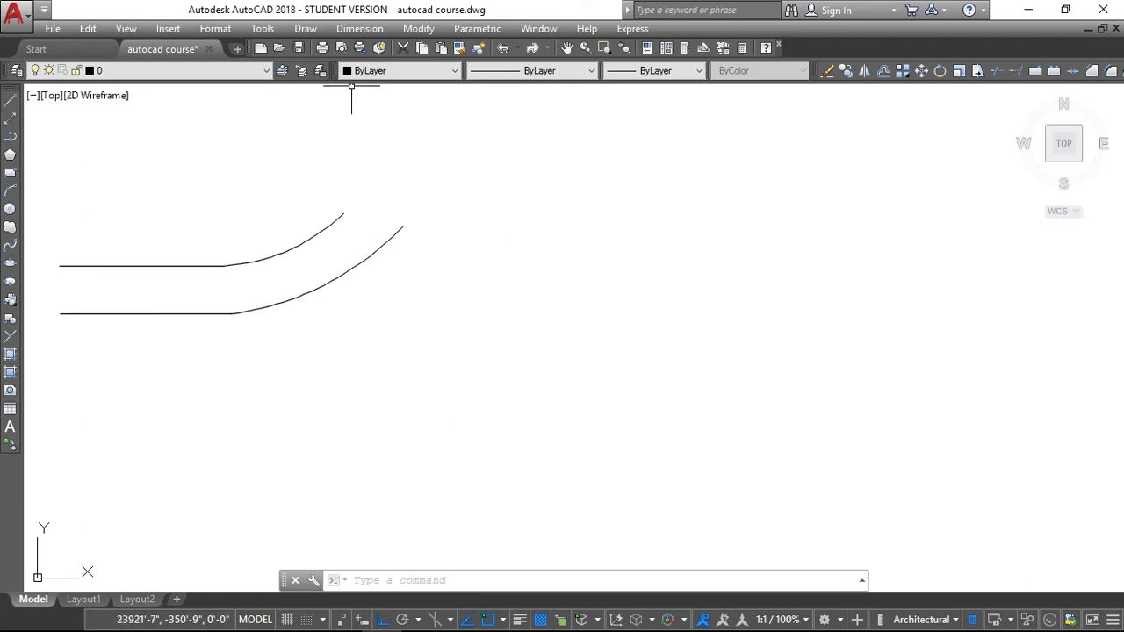
pyautogui.click(309, 29)
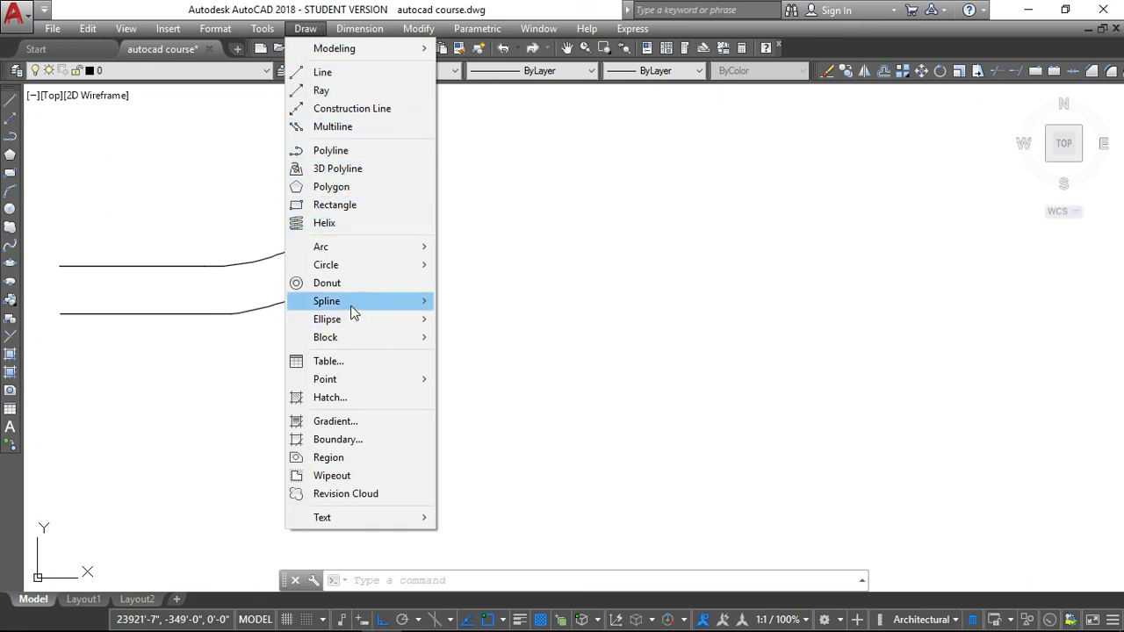
pyautogui.moveTo(379, 304)
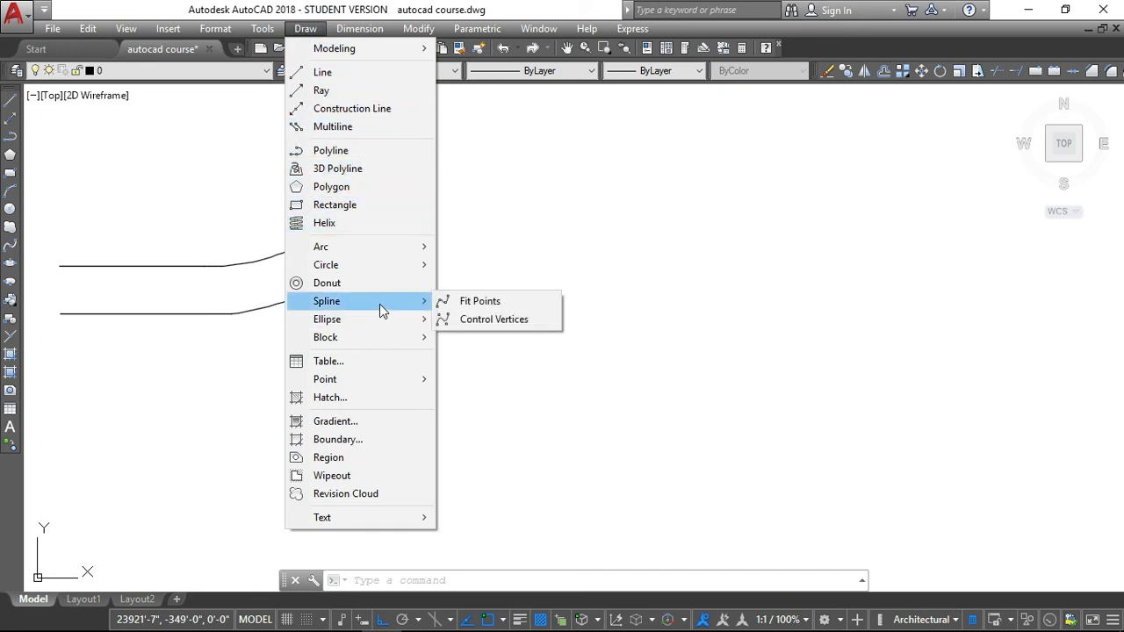
pyautogui.click(448, 302)
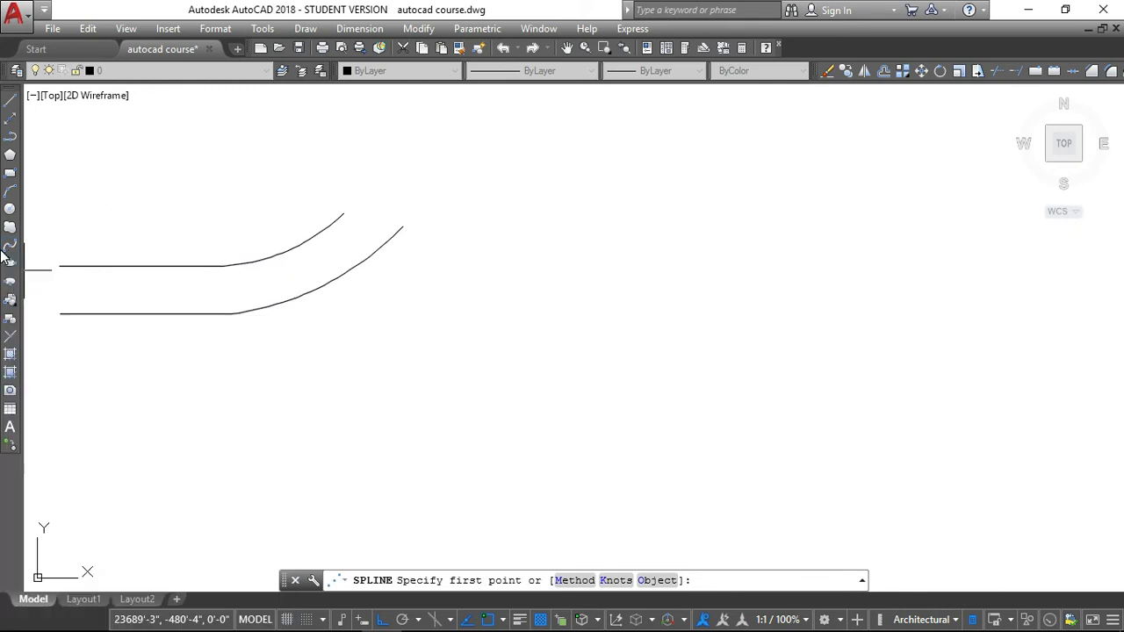
pyautogui.click(9, 249)
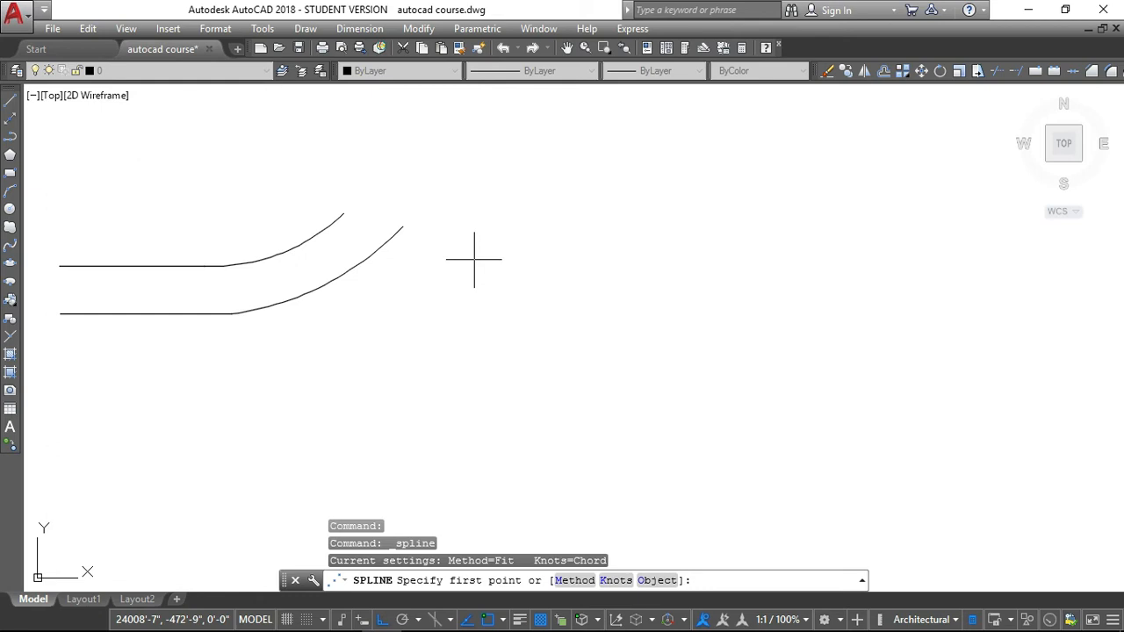
pyautogui.press('Escape')
# Draw a fit-point spline to the right of the two curves, with several bends and an overlapping loop, ending at its own start point
pyautogui.write('spl')
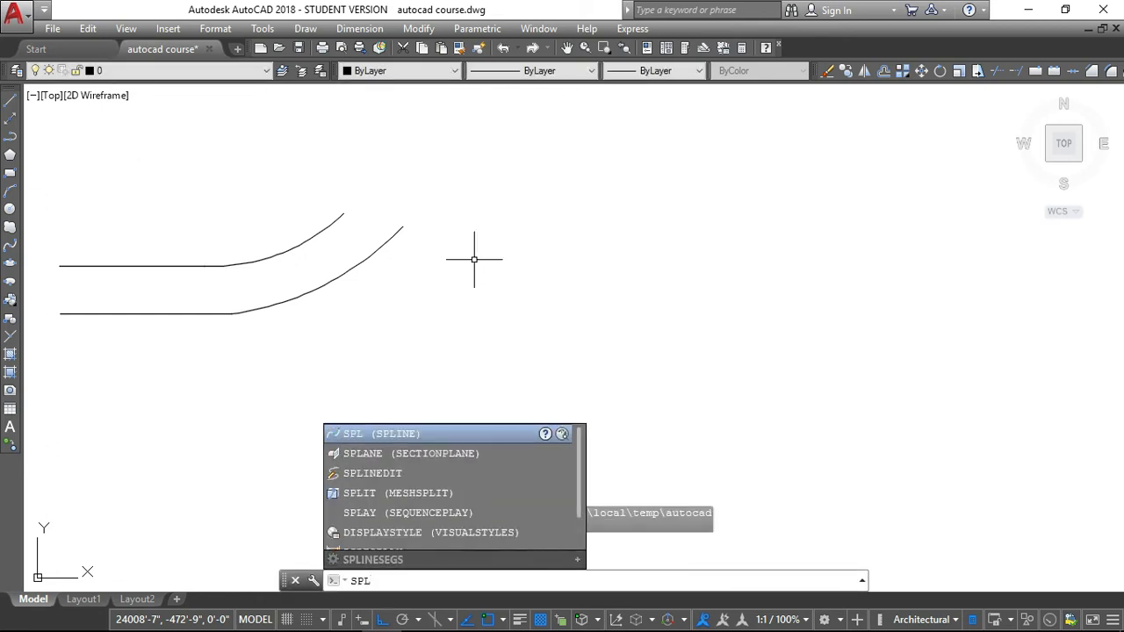
pyautogui.click(374, 434)
pyautogui.click(510, 175)
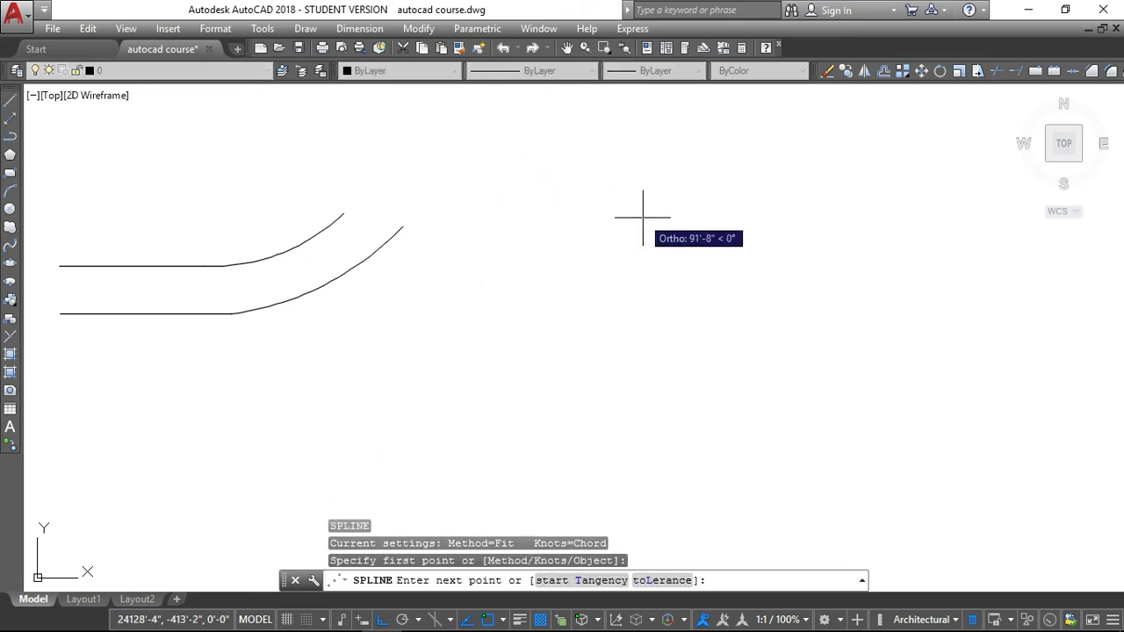
pyautogui.click(649, 220)
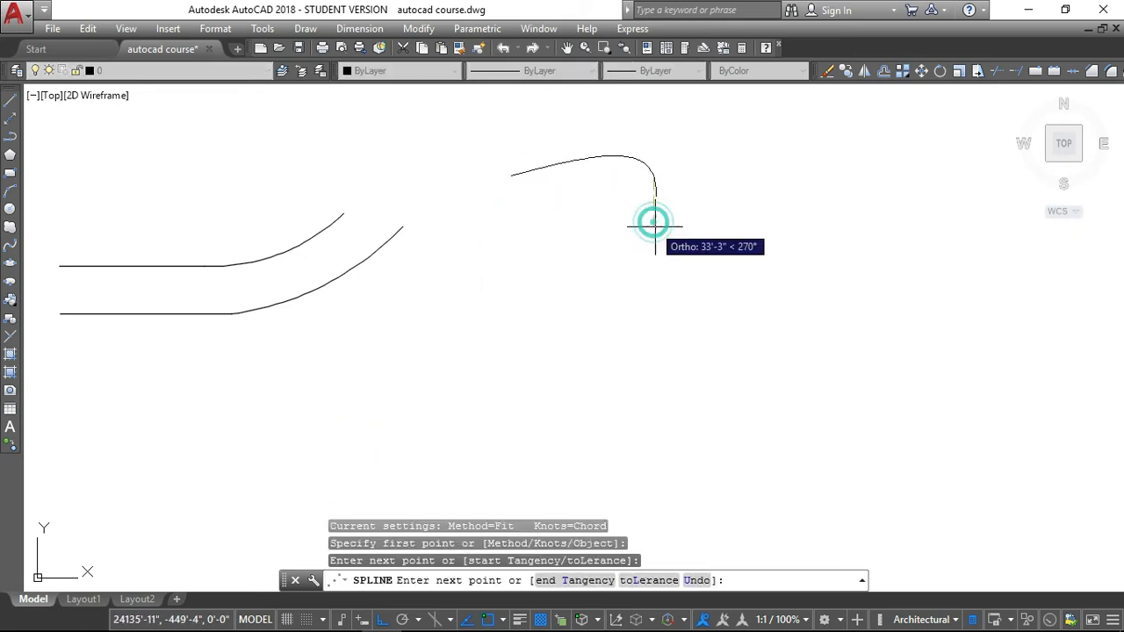
pyautogui.click(673, 272)
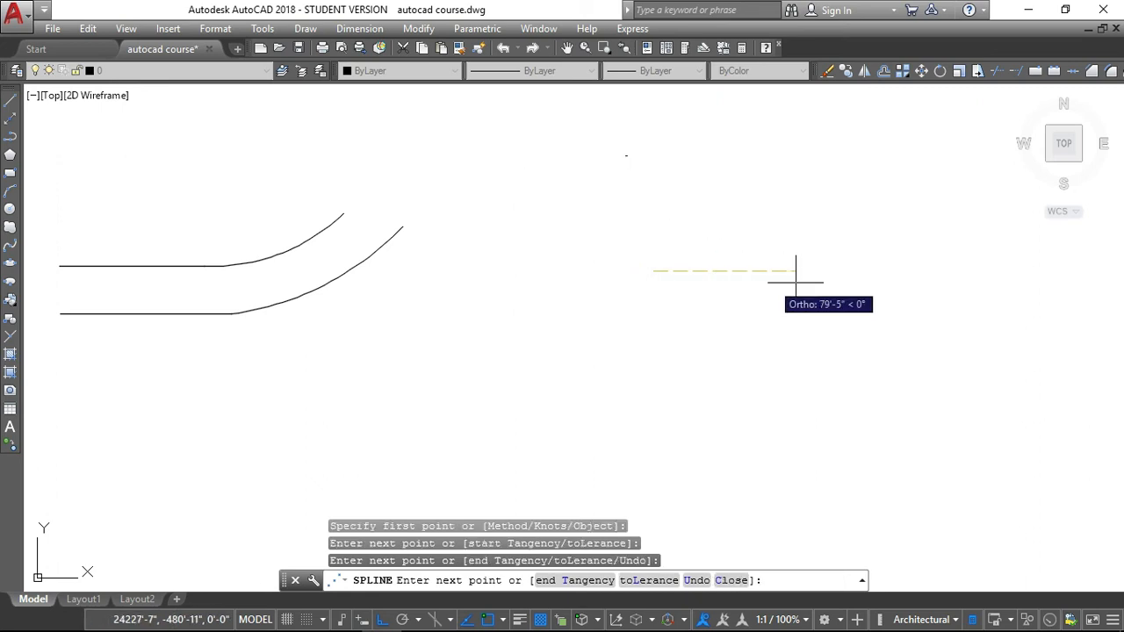
pyautogui.click(863, 266)
pyautogui.click(674, 413)
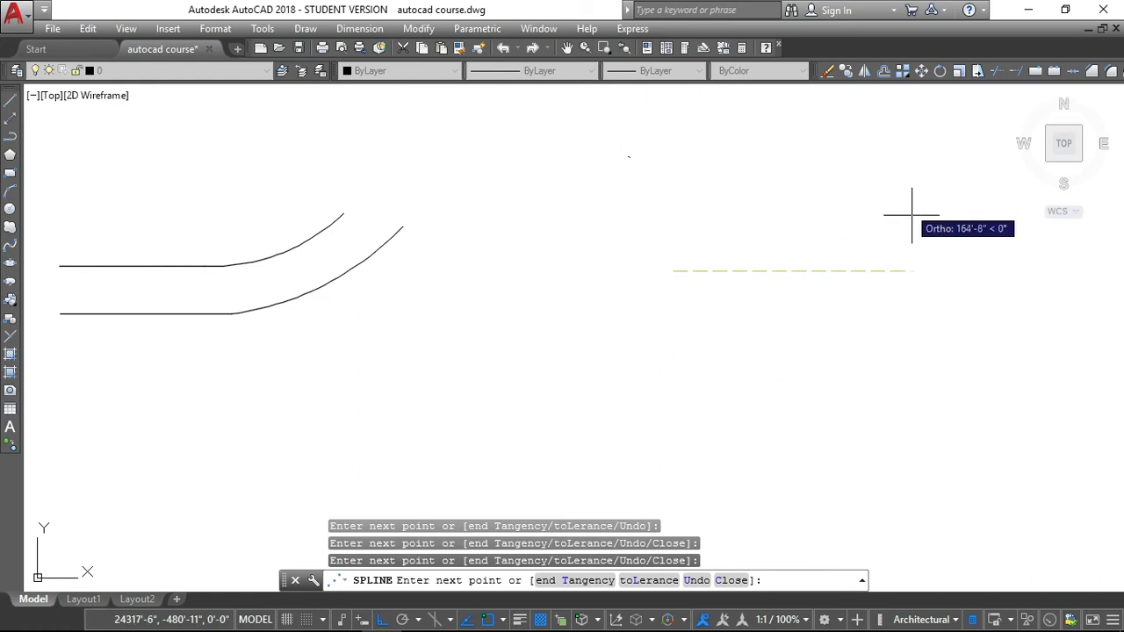
pyautogui.click(802, 159)
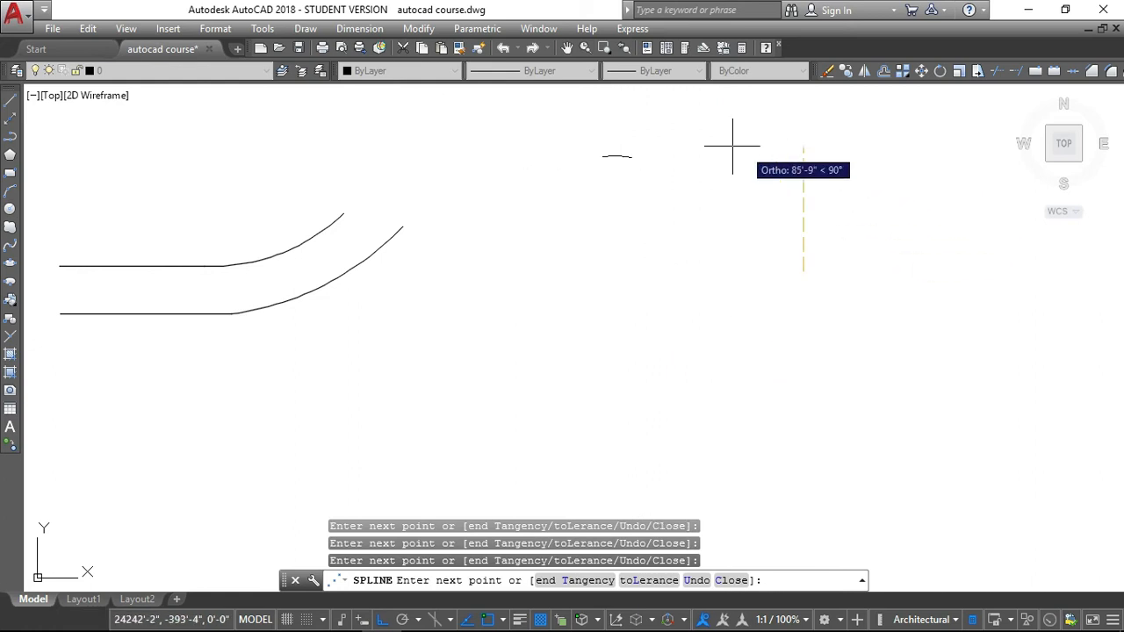
pyautogui.click(587, 110)
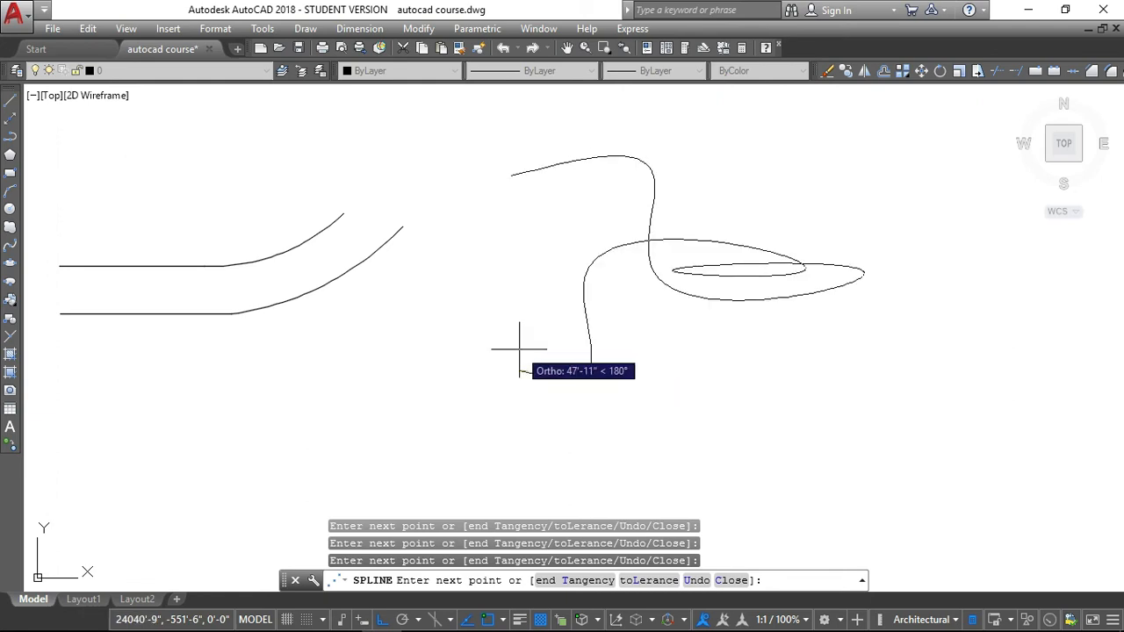
pyautogui.click(505, 179)
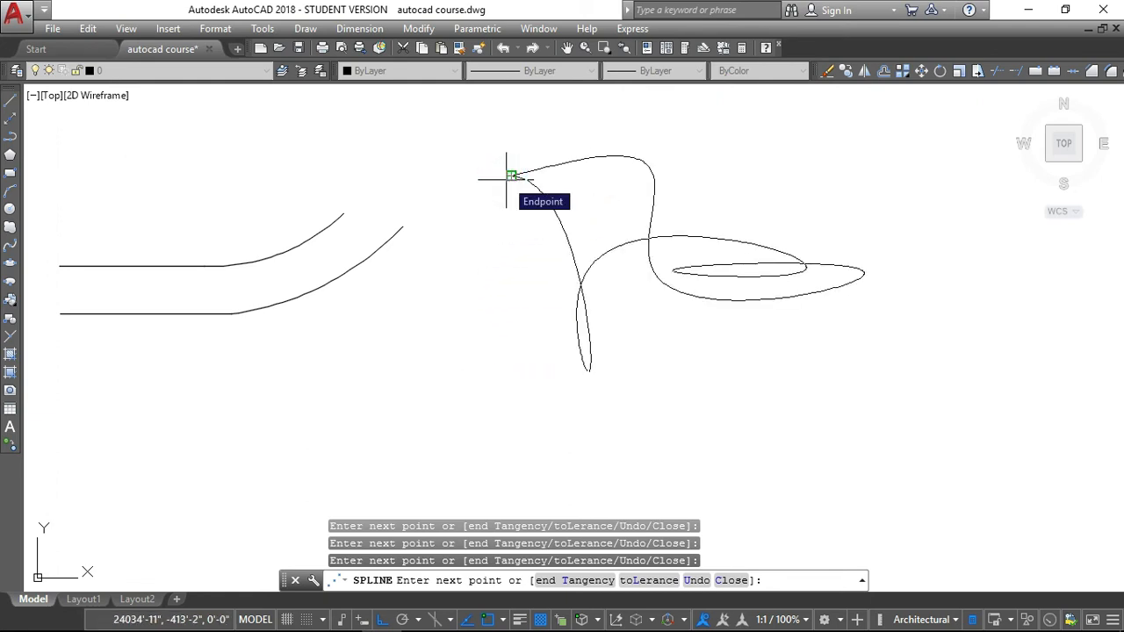
pyautogui.press('Return')
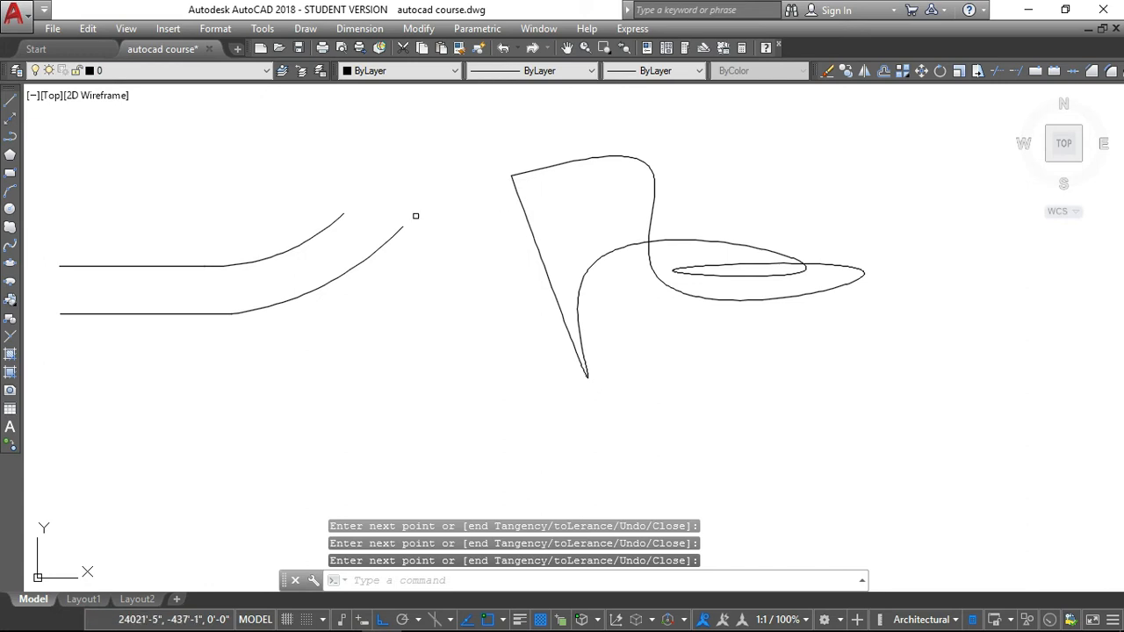
# Draw a rounded fit-point spline to the right of the looping spline, ending it at its own start point
pyautogui.click(10, 250)
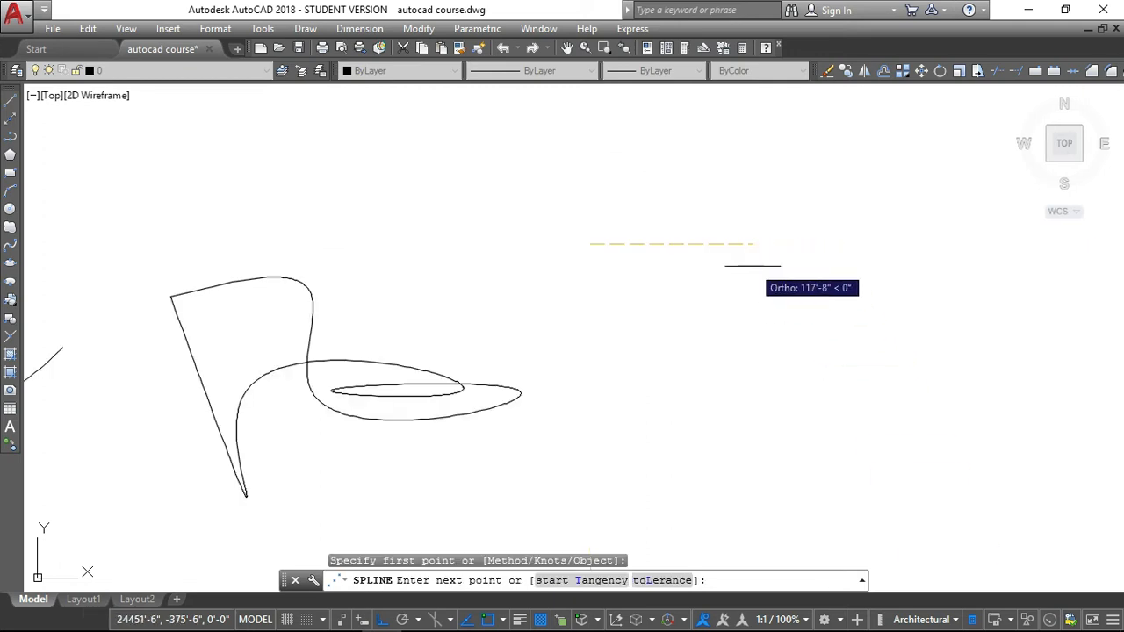
pyautogui.click(788, 302)
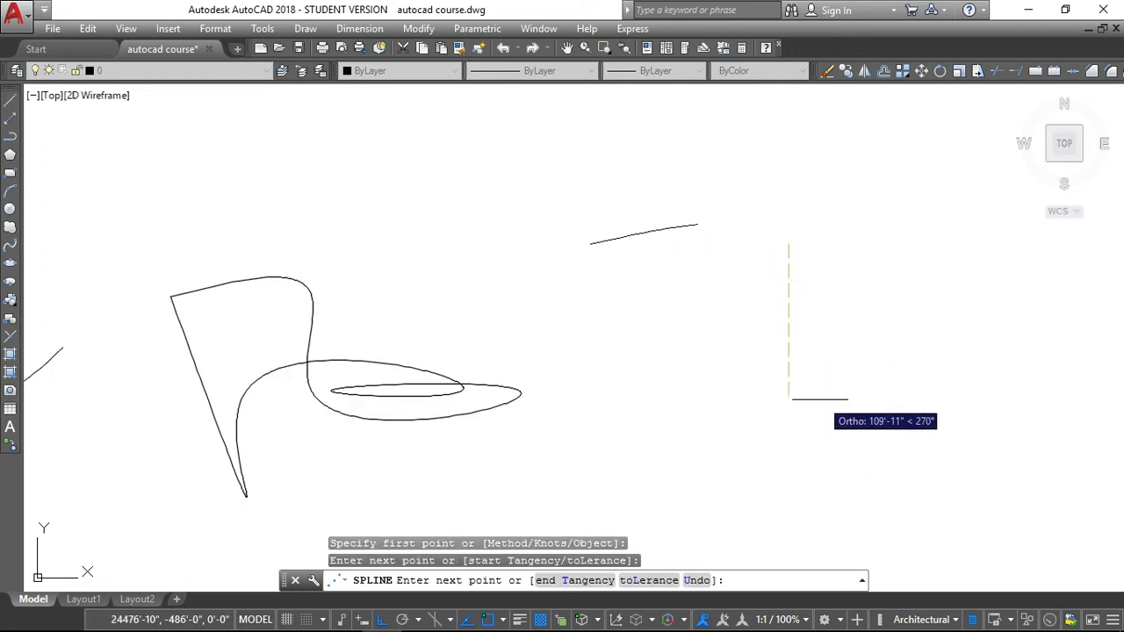
pyautogui.click(758, 410)
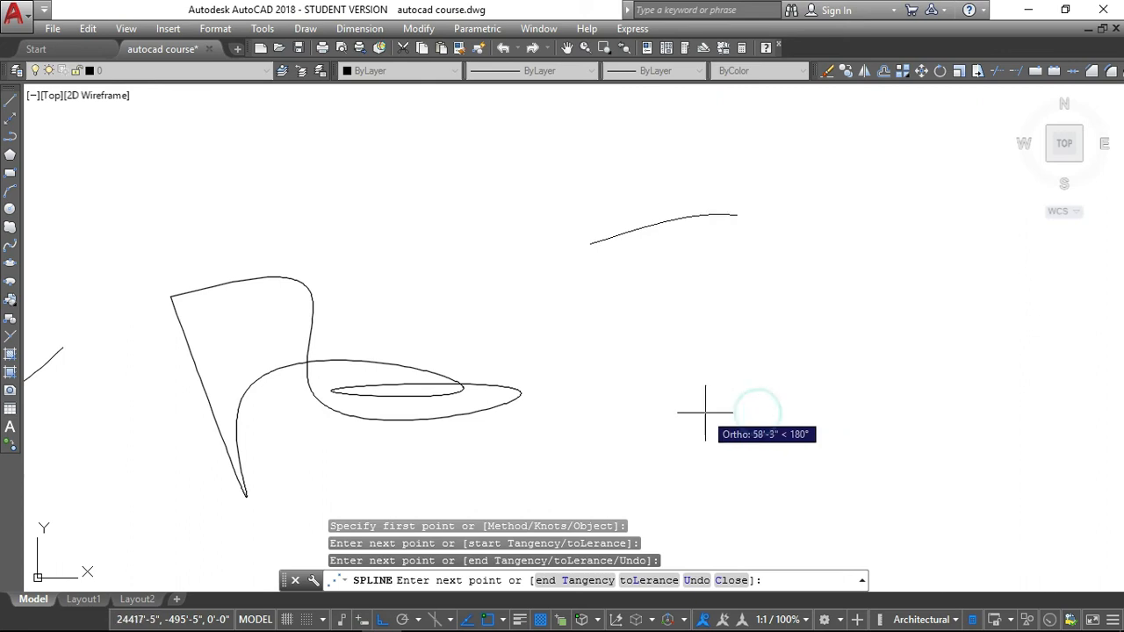
pyautogui.click(676, 334)
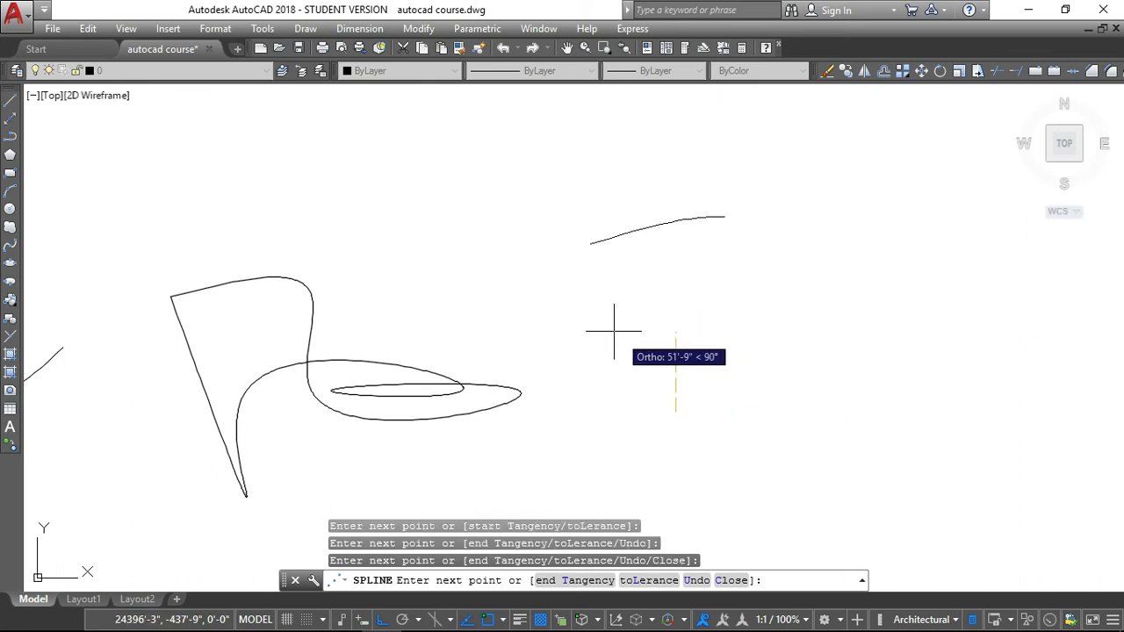
pyautogui.click(502, 309)
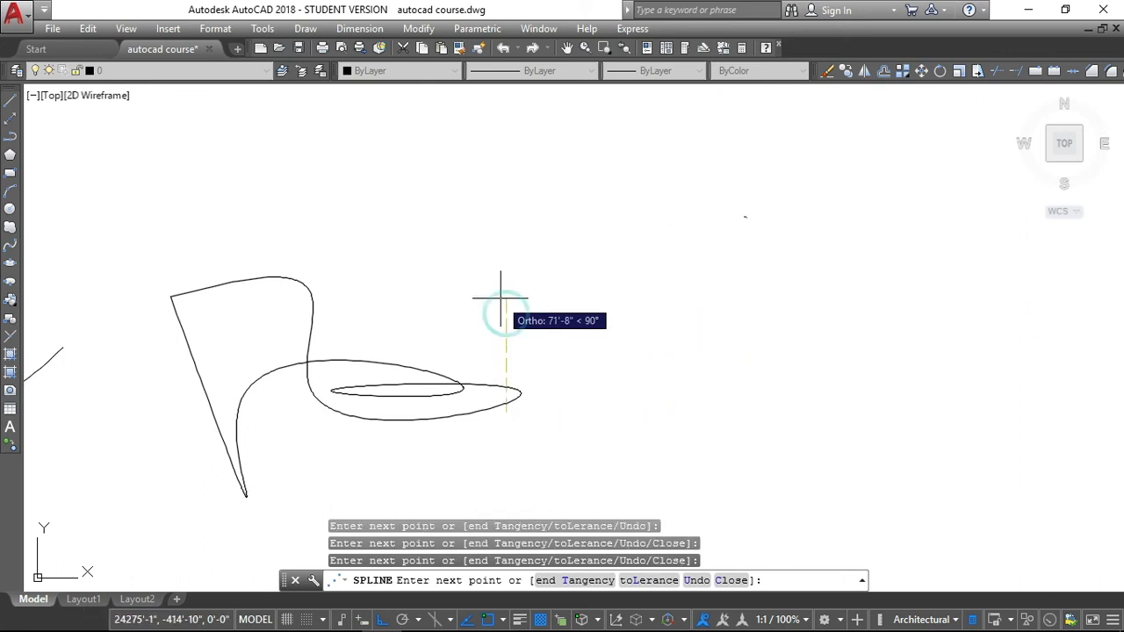
pyautogui.click(590, 243)
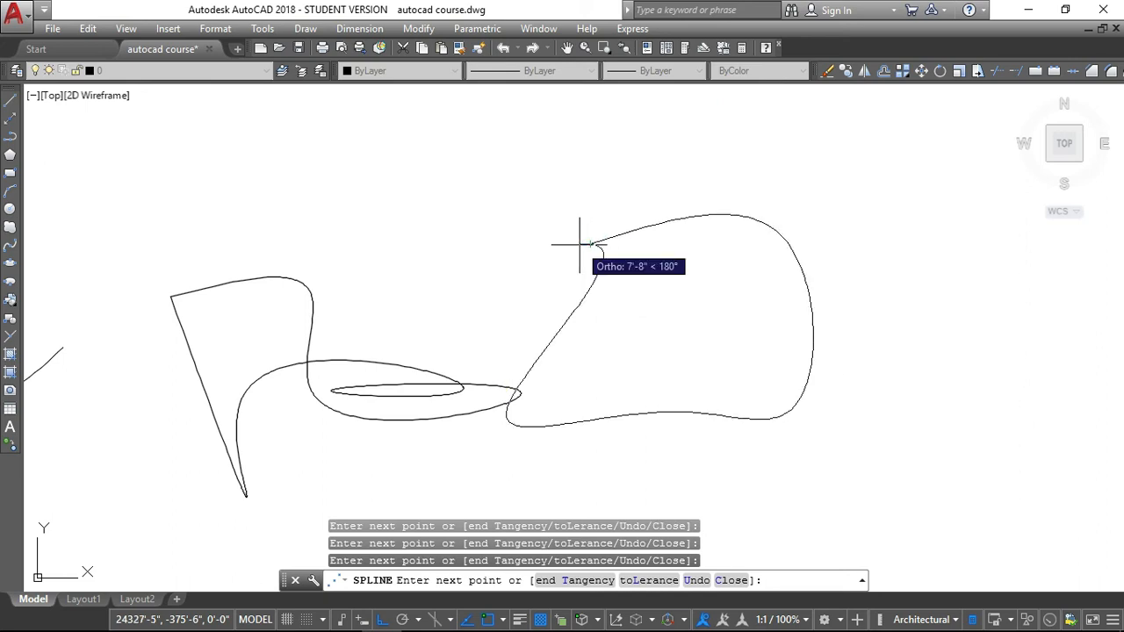
pyautogui.press('Return')
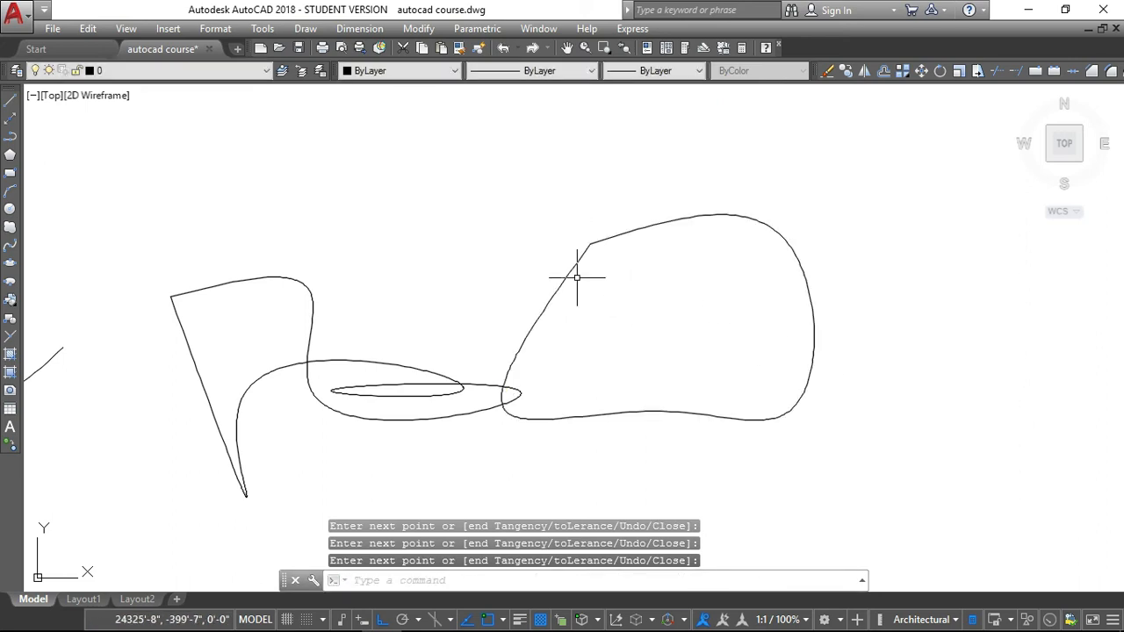
pyautogui.scroll(-3, 542, 340)
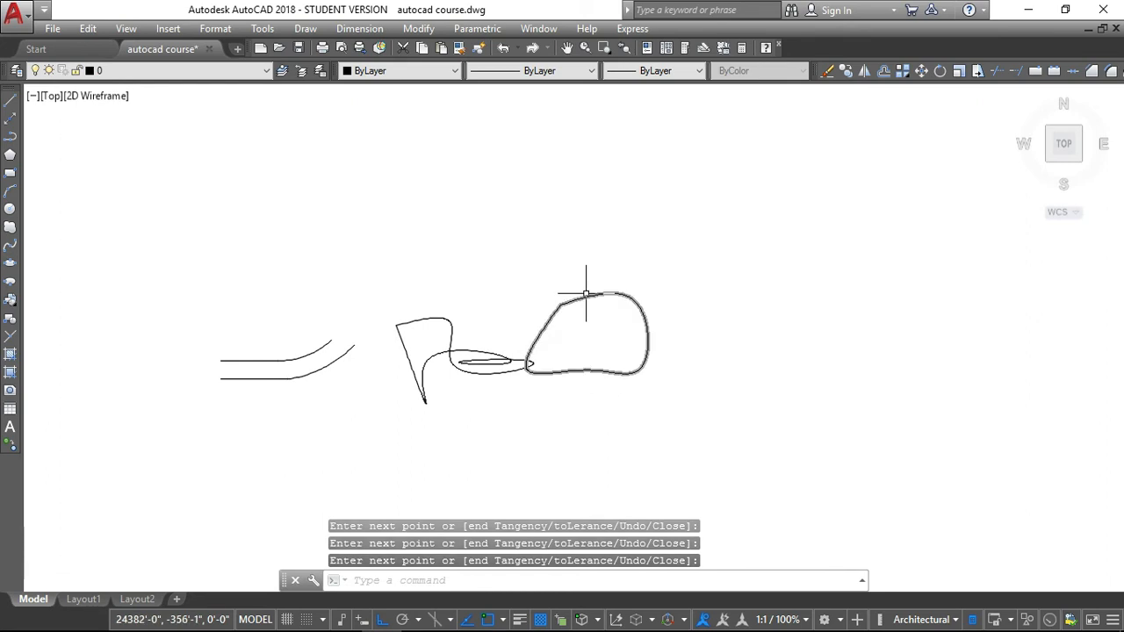
pyautogui.scroll(3, 589, 296)
pyautogui.scroll(2, 536, 333)
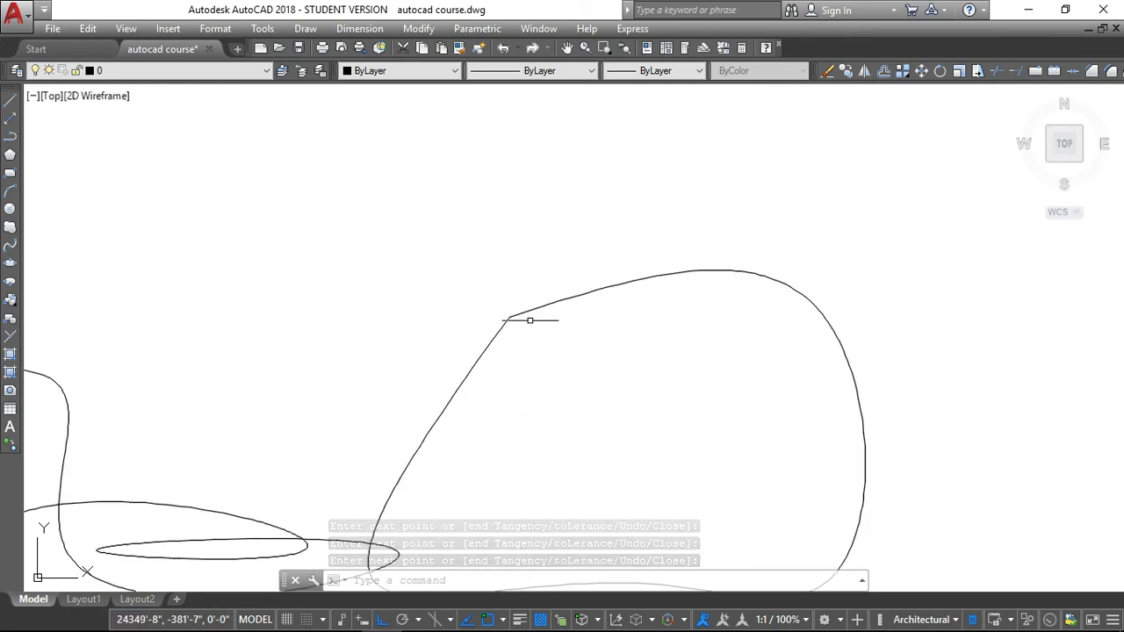
pyautogui.scroll(-4, 501, 296)
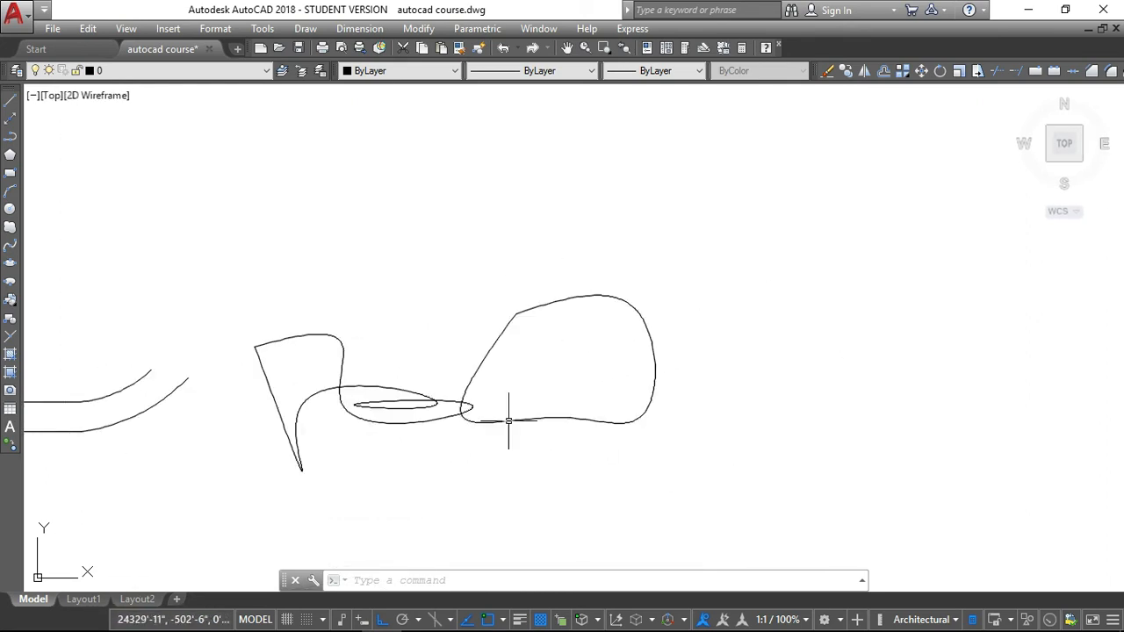
pyautogui.scroll(4, 526, 323)
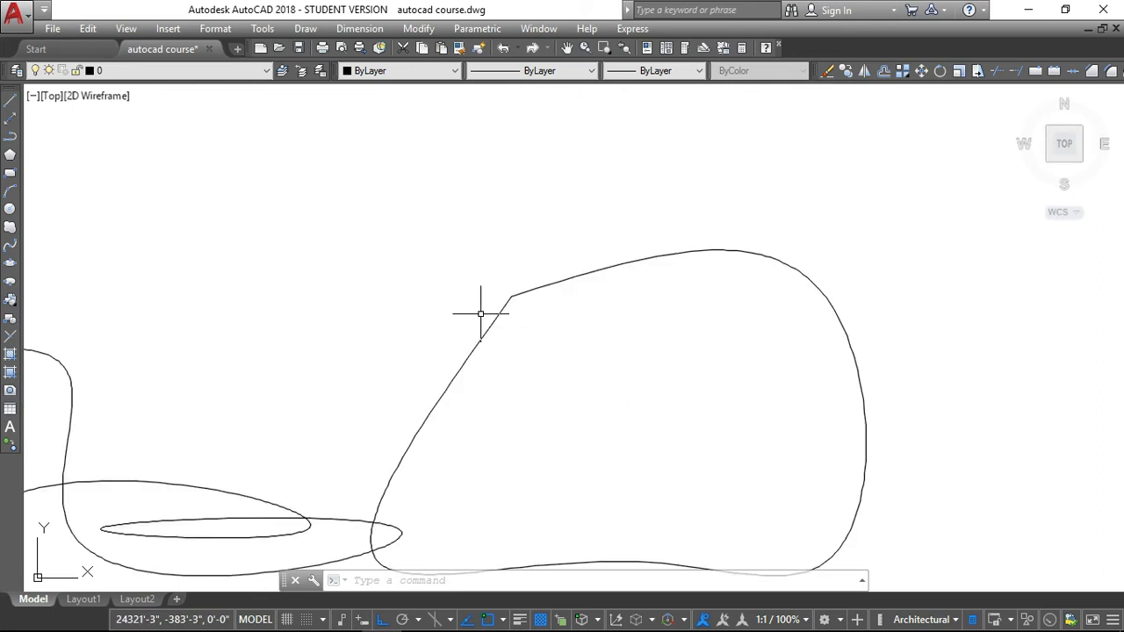
# Draw another fit-point spline to the right of the rounded one, with a dip in its lower edge, ending at its start point
pyautogui.click(10, 249)
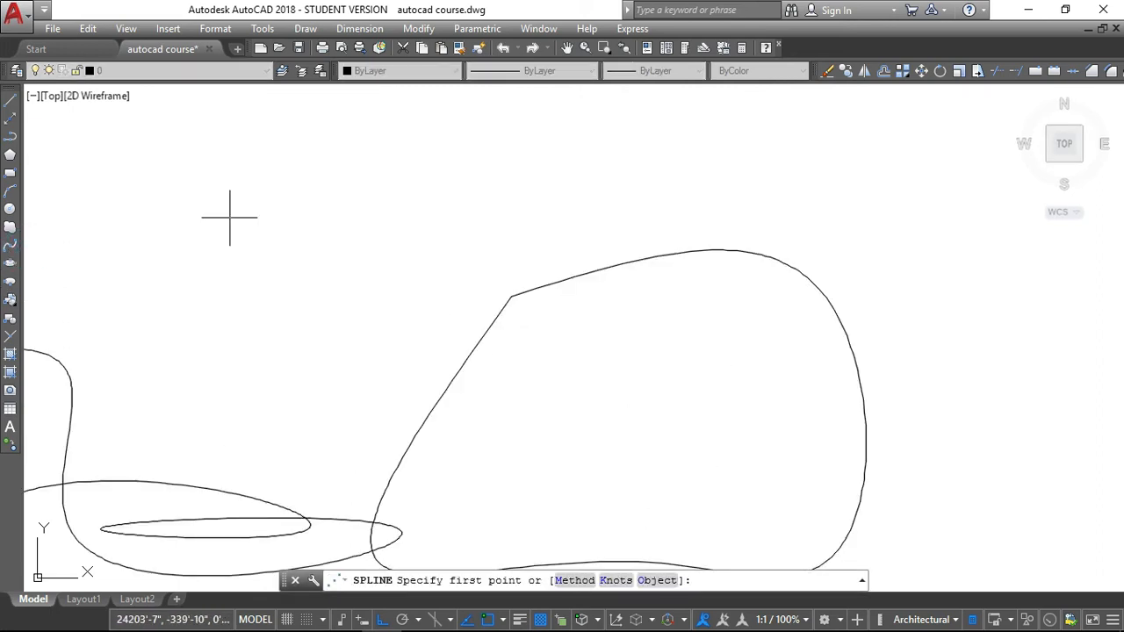
pyautogui.scroll(-4, 232, 263)
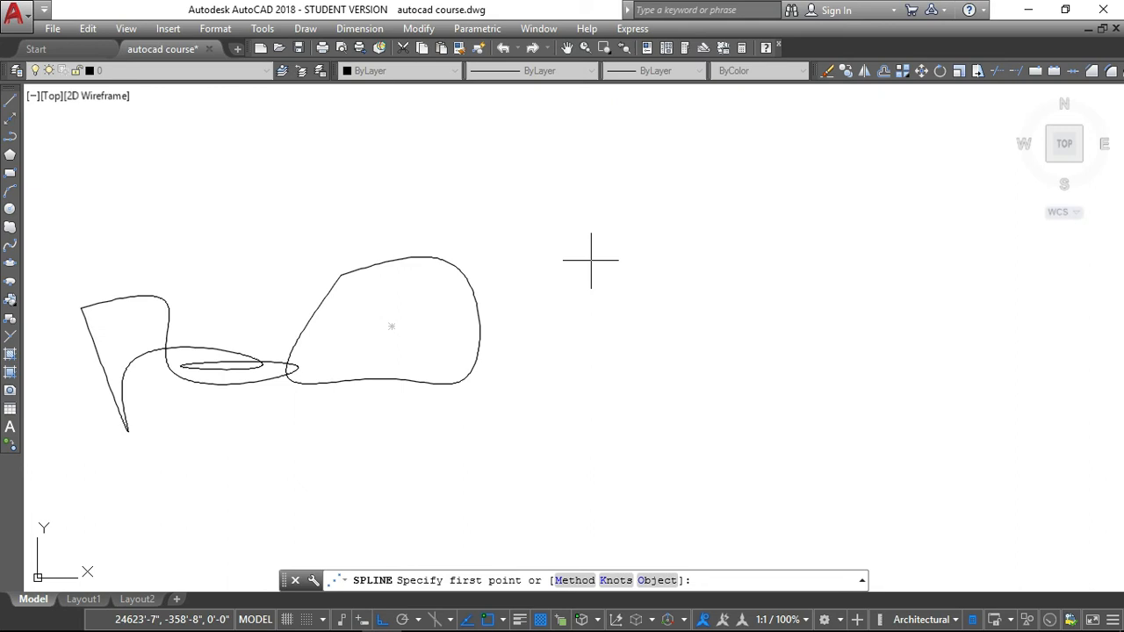
pyautogui.scroll(4, 591, 259)
pyautogui.click(554, 238)
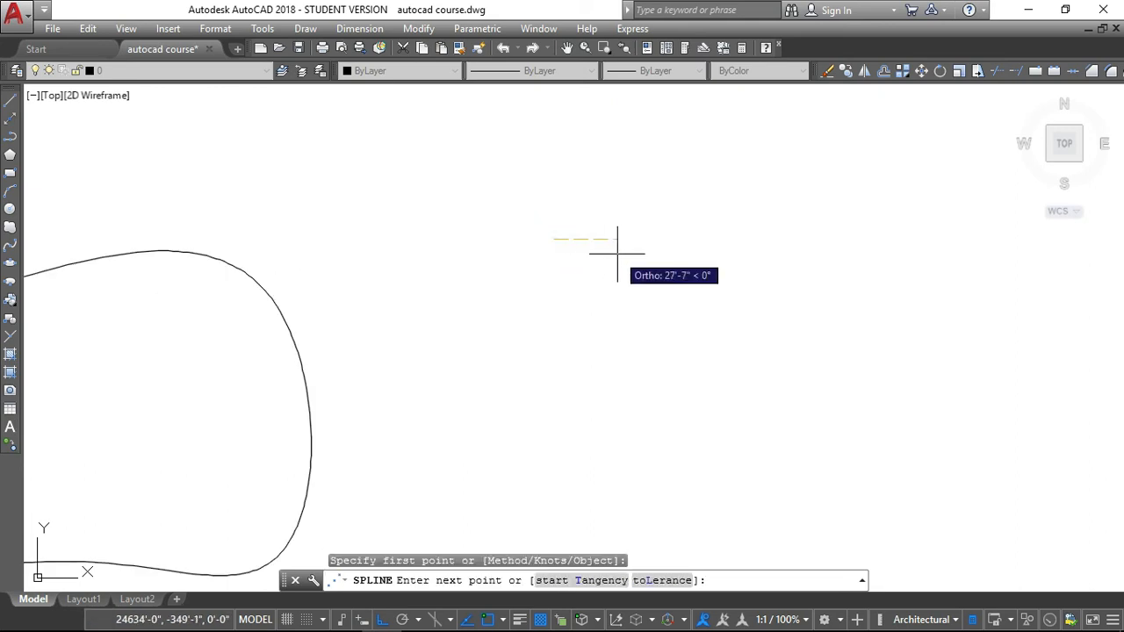
pyautogui.click(396, 259)
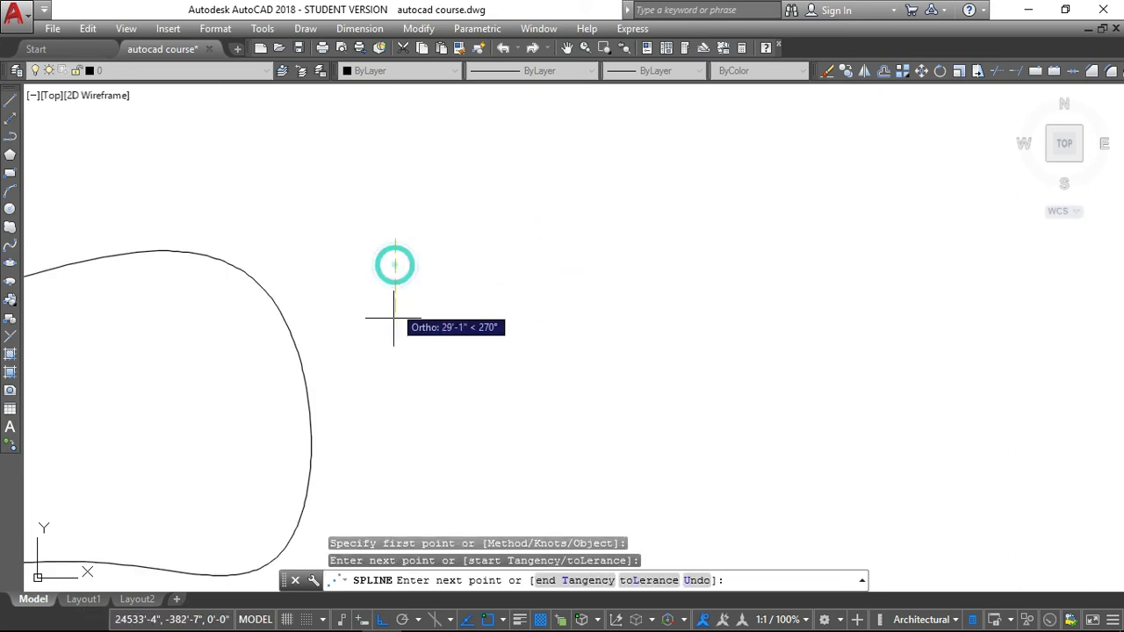
pyautogui.click(401, 372)
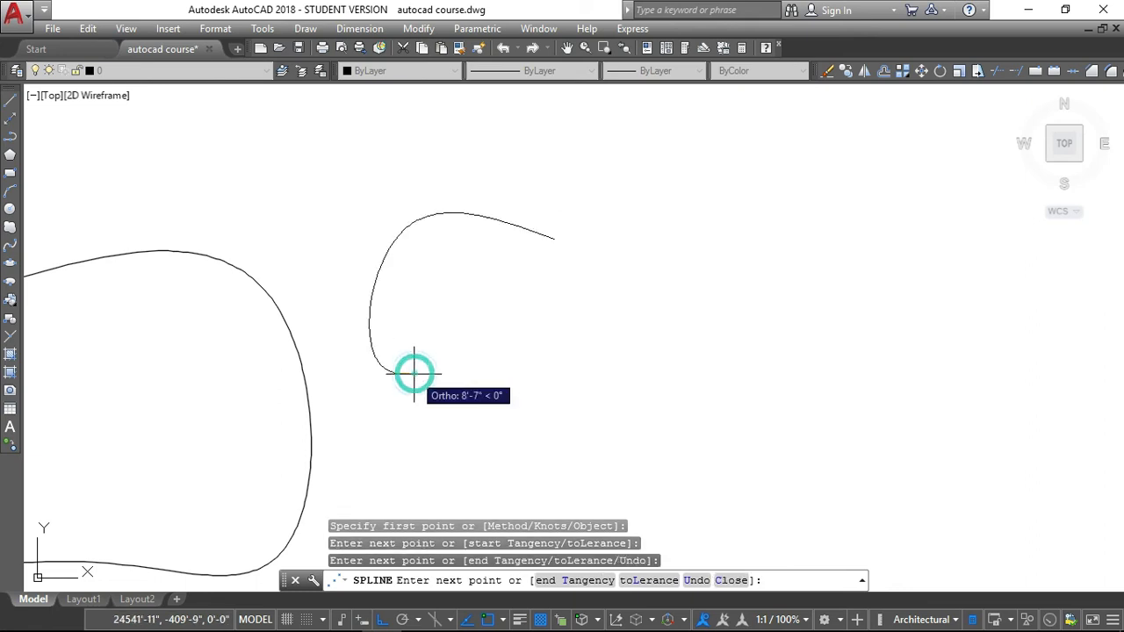
pyautogui.click(517, 464)
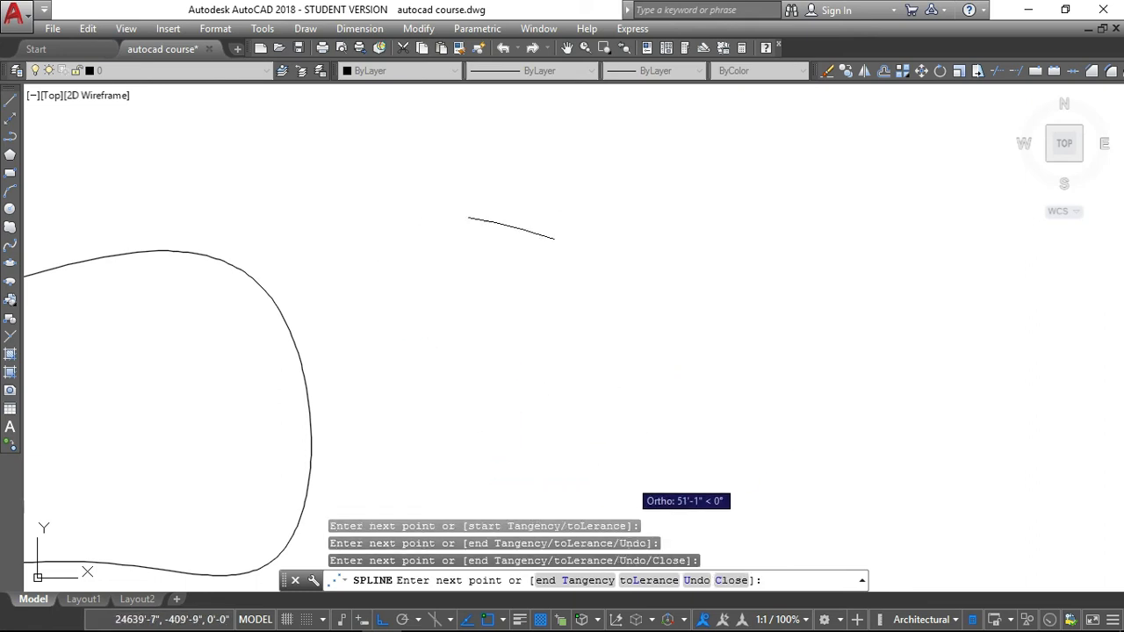
pyautogui.click(634, 479)
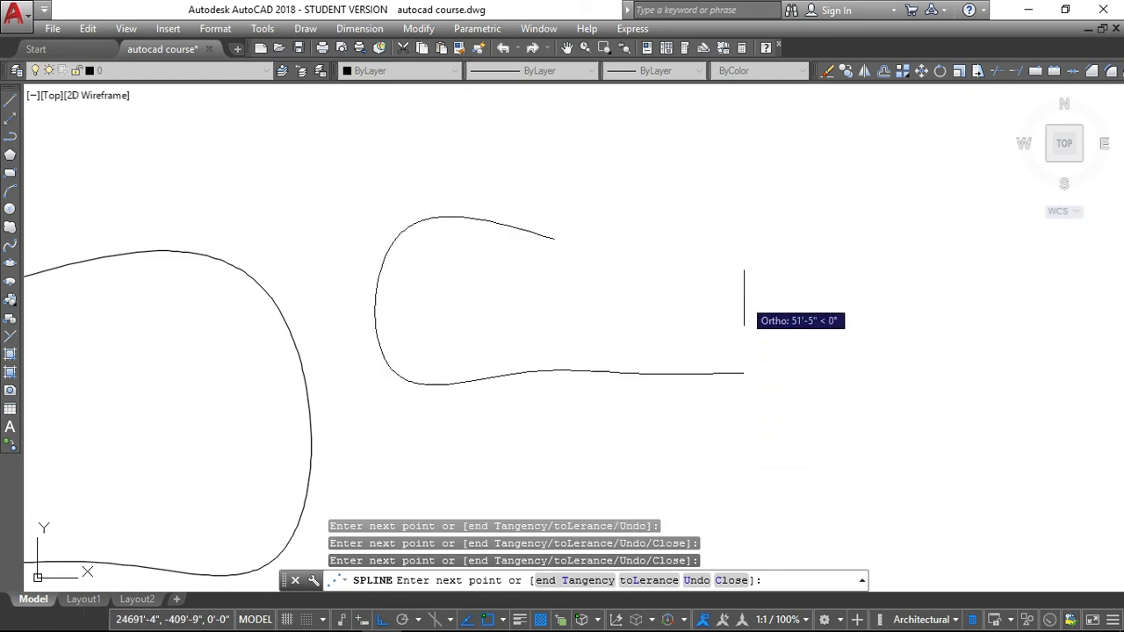
pyautogui.click(743, 303)
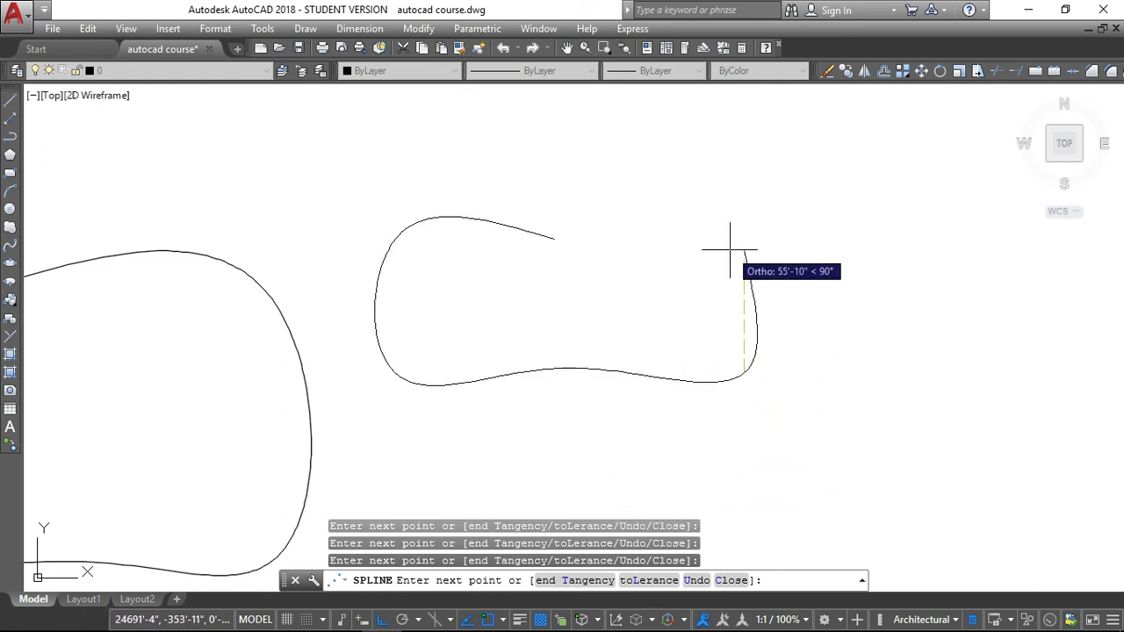
pyautogui.click(679, 196)
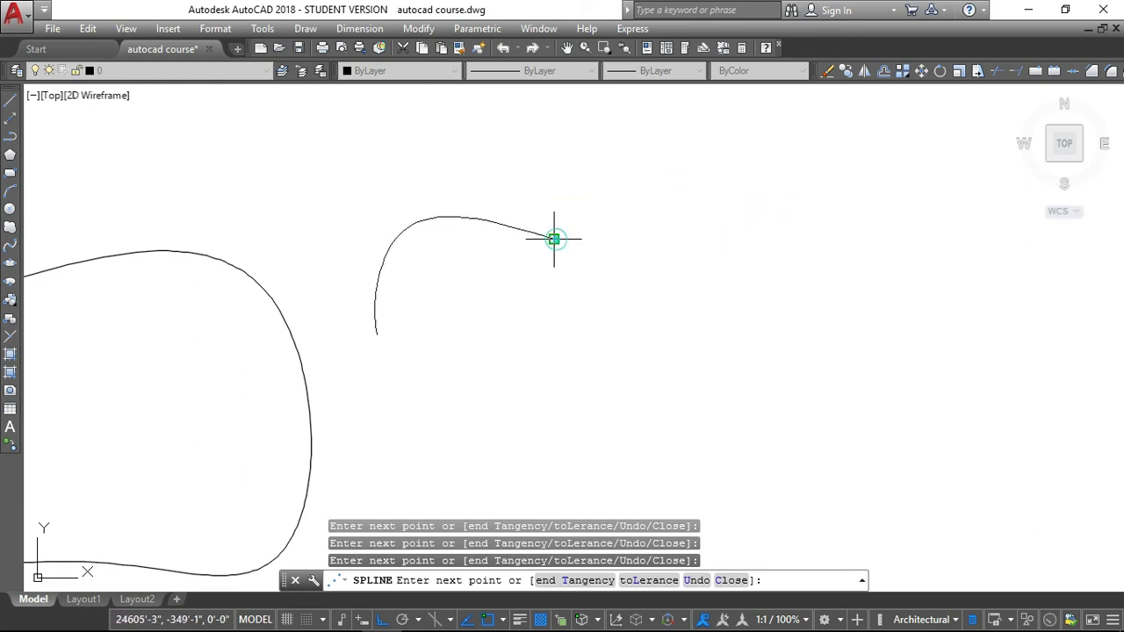
pyautogui.click(554, 238)
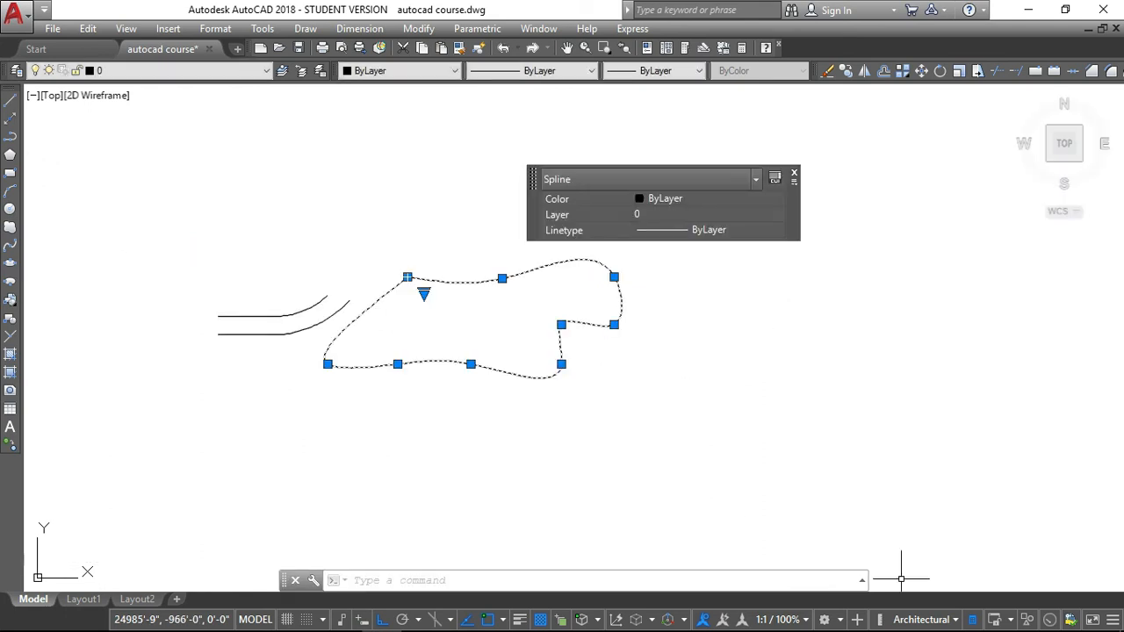
# Clear the selection of the closed spline beside the two polylines
pyautogui.click(729, 376)
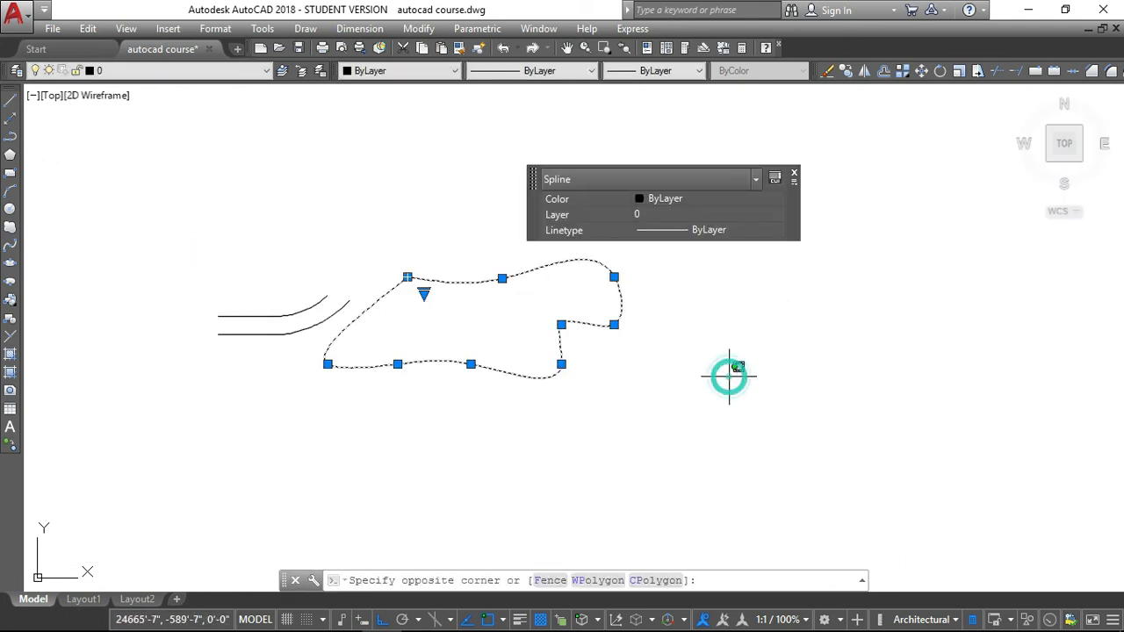
pyautogui.click(729, 376)
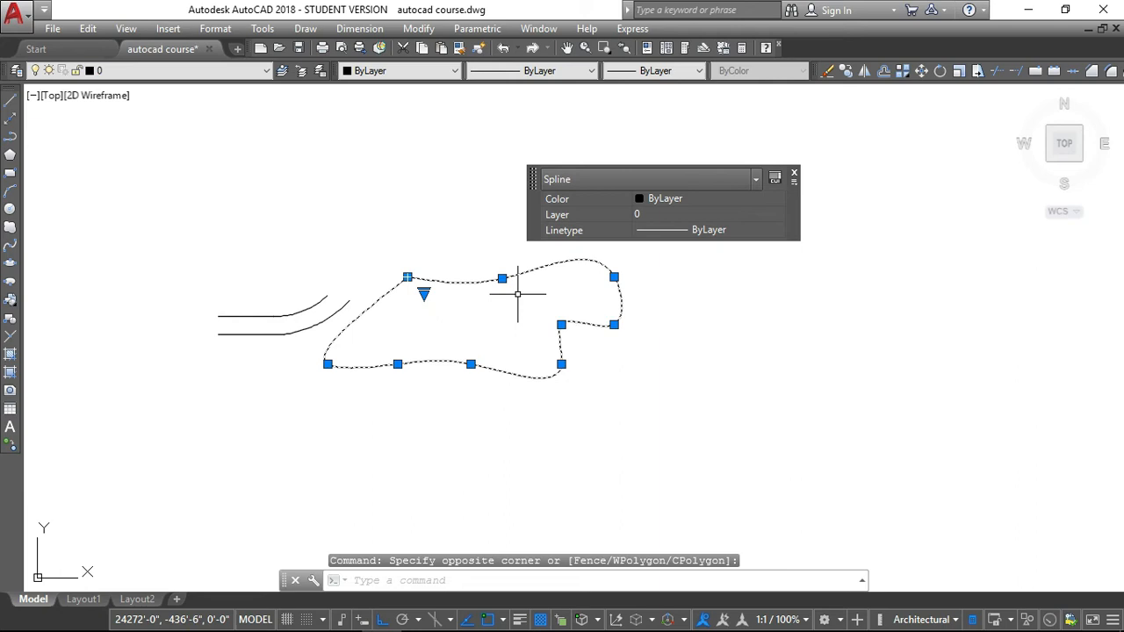
pyautogui.press('Escape')
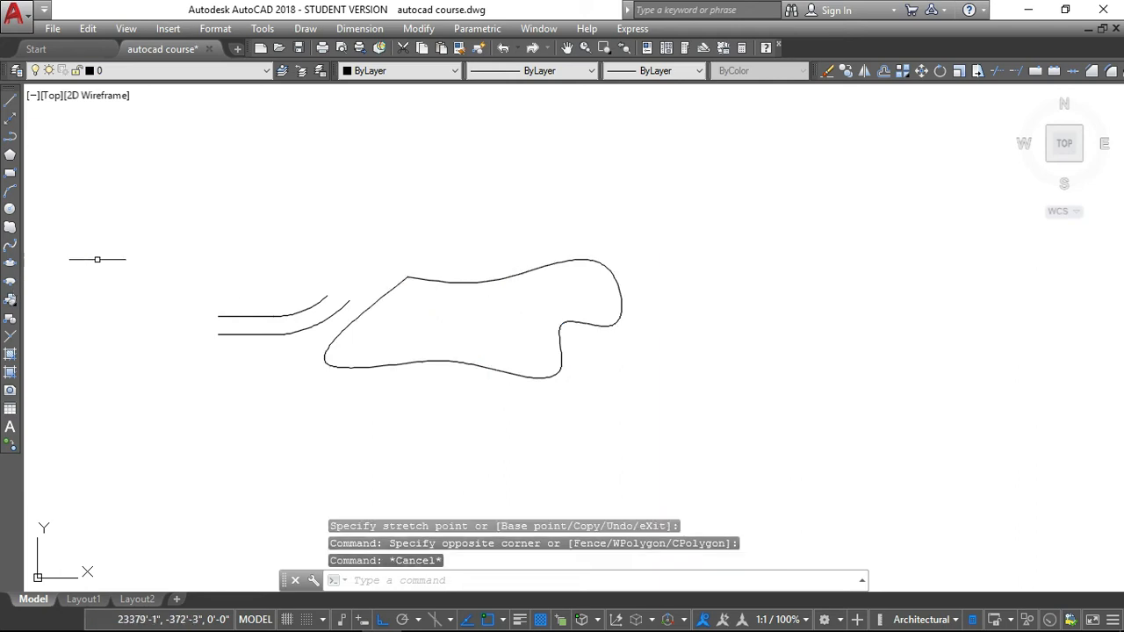
# Stretch the closed spline's upper-middle fit point up about 49' and its inner notch fit point horizontally right onto the neighbouring one
pyautogui.click(493, 278)
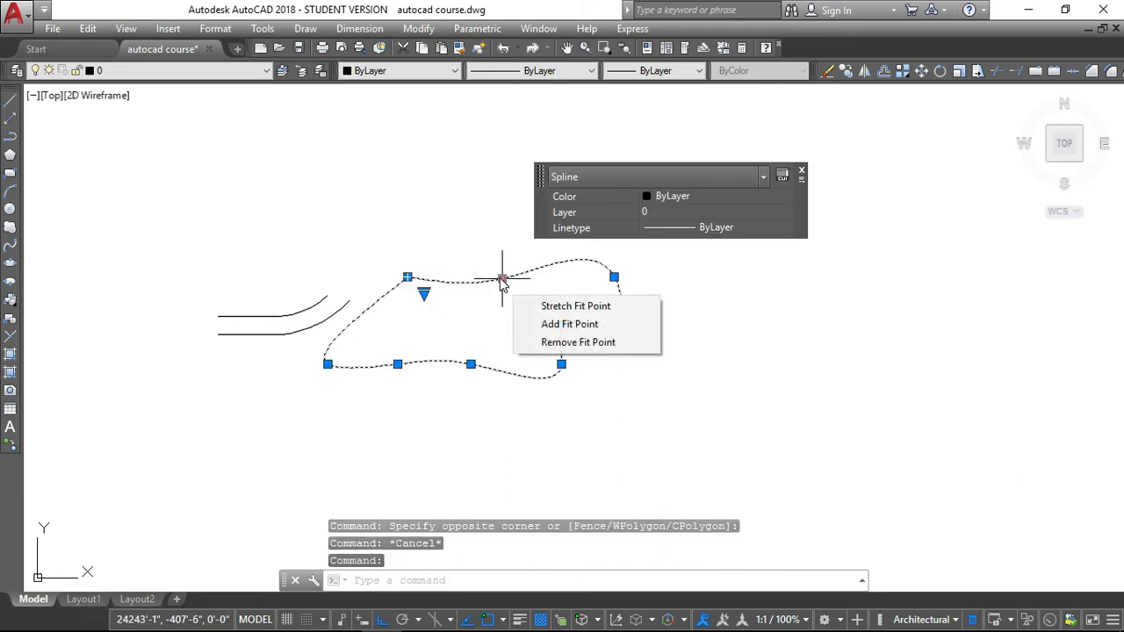
pyautogui.click(501, 278)
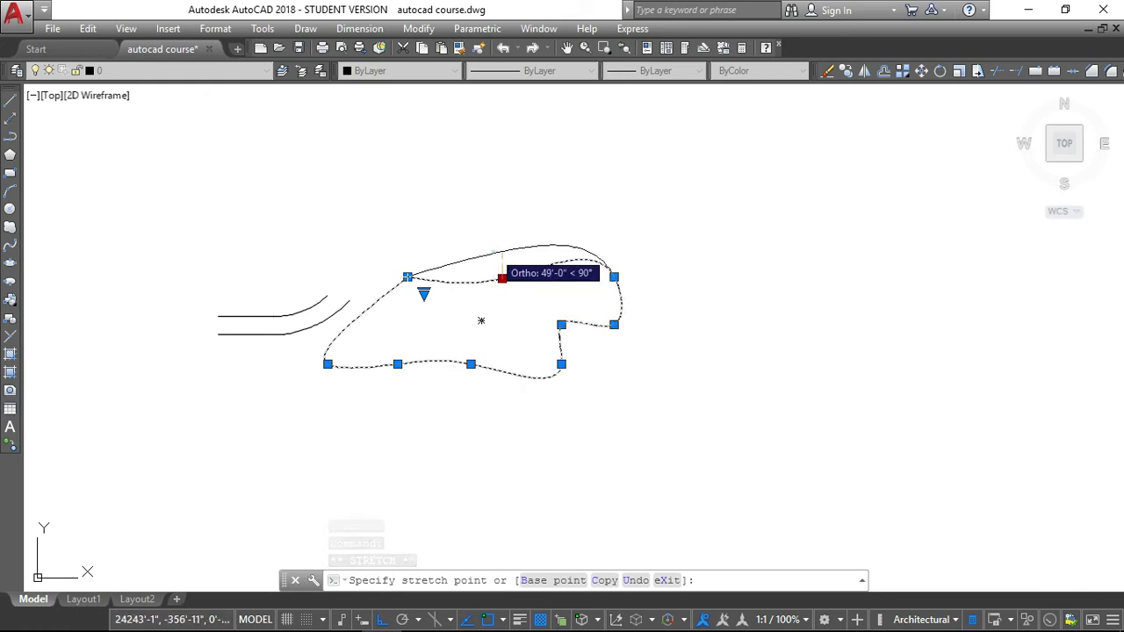
pyautogui.click(494, 252)
pyautogui.click(561, 324)
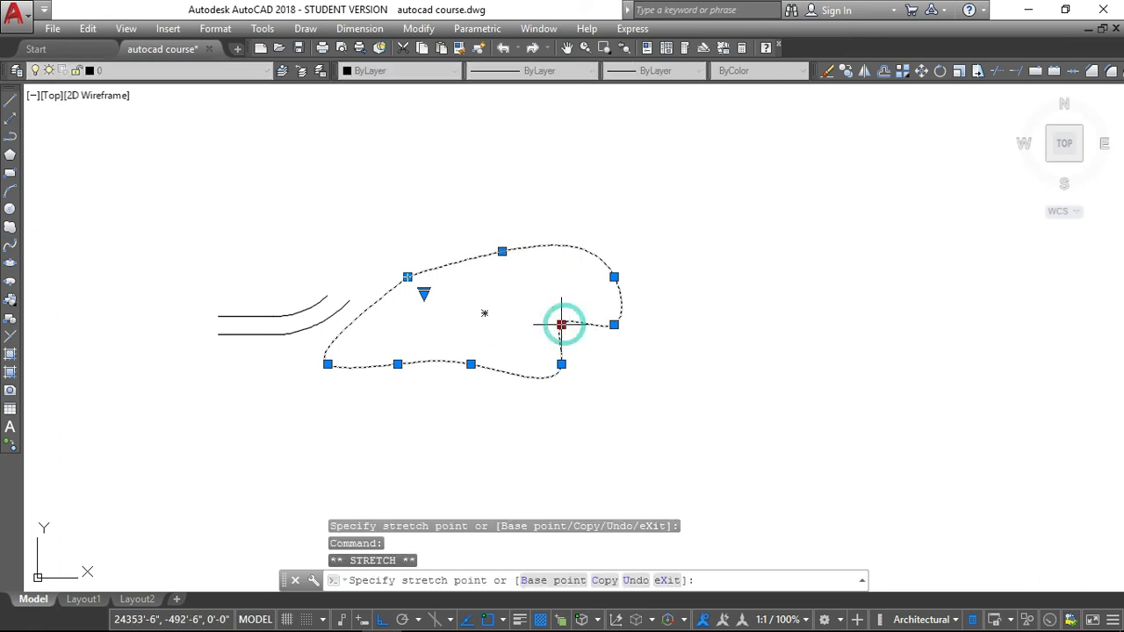
pyautogui.click(612, 366)
# Stretch the two middle fit points on the spline's lower edge straight down to bulge the bottom outward
pyautogui.click(470, 363)
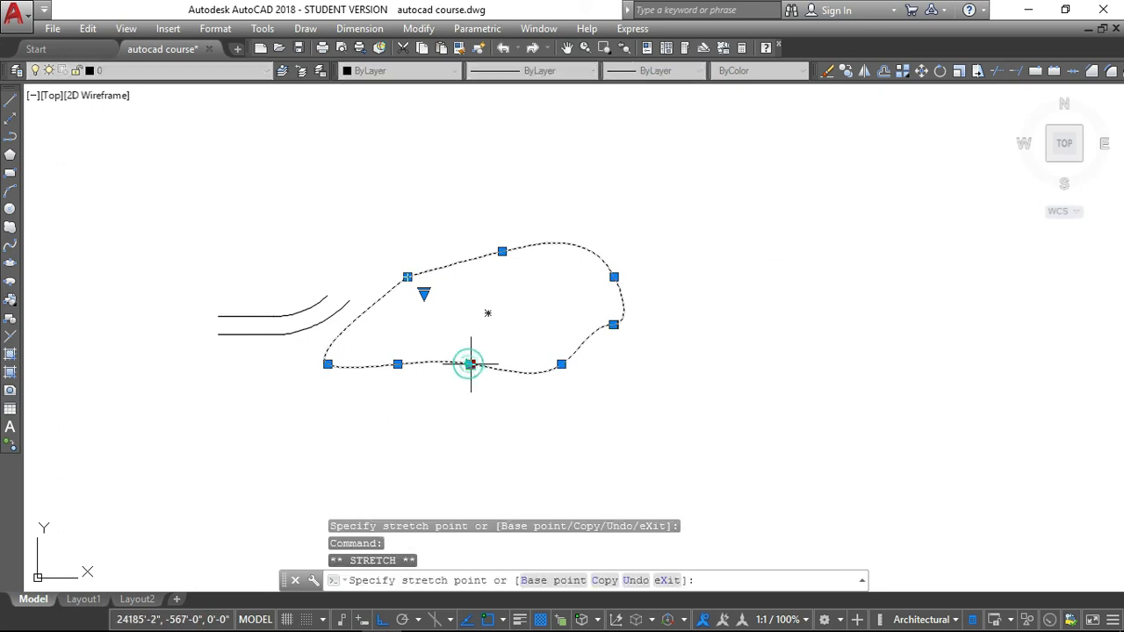
pyautogui.click(471, 403)
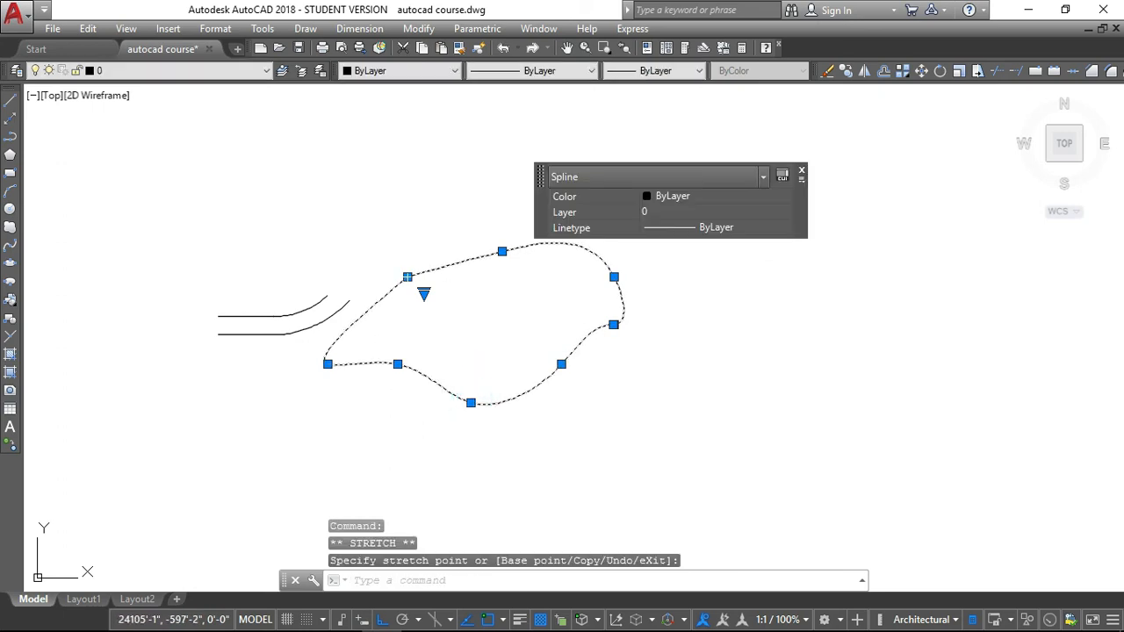
pyautogui.click(397, 363)
pyautogui.click(398, 411)
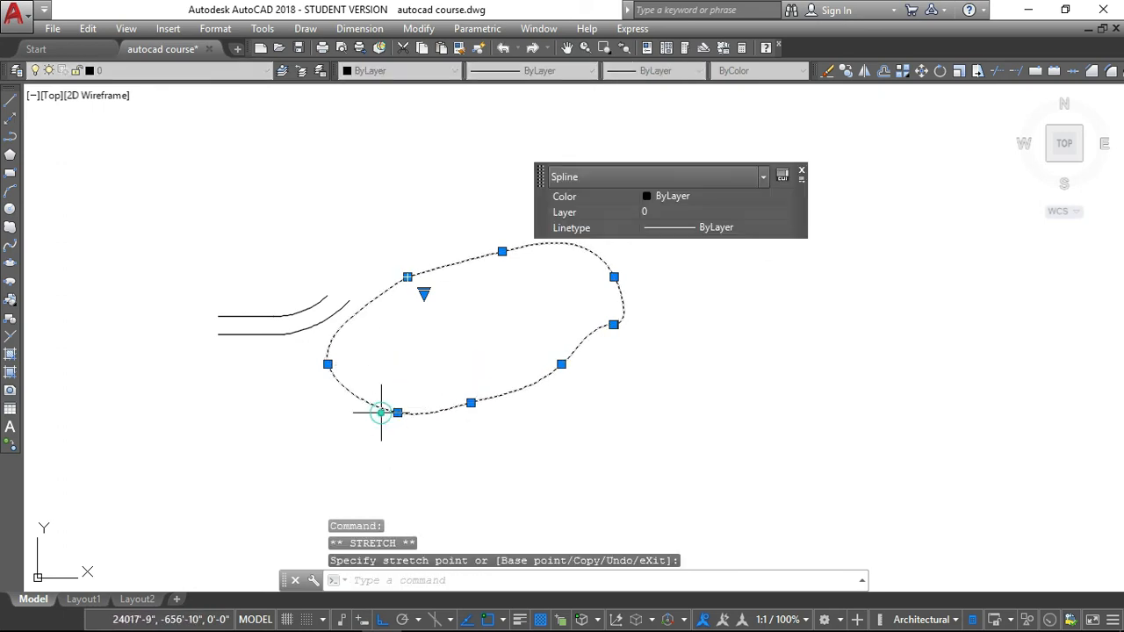
# Stretch the overlapping fit point on the spline's right side about 86' right and the top fit point about 21'-5" up, and deselect the spline
pyautogui.click(613, 325)
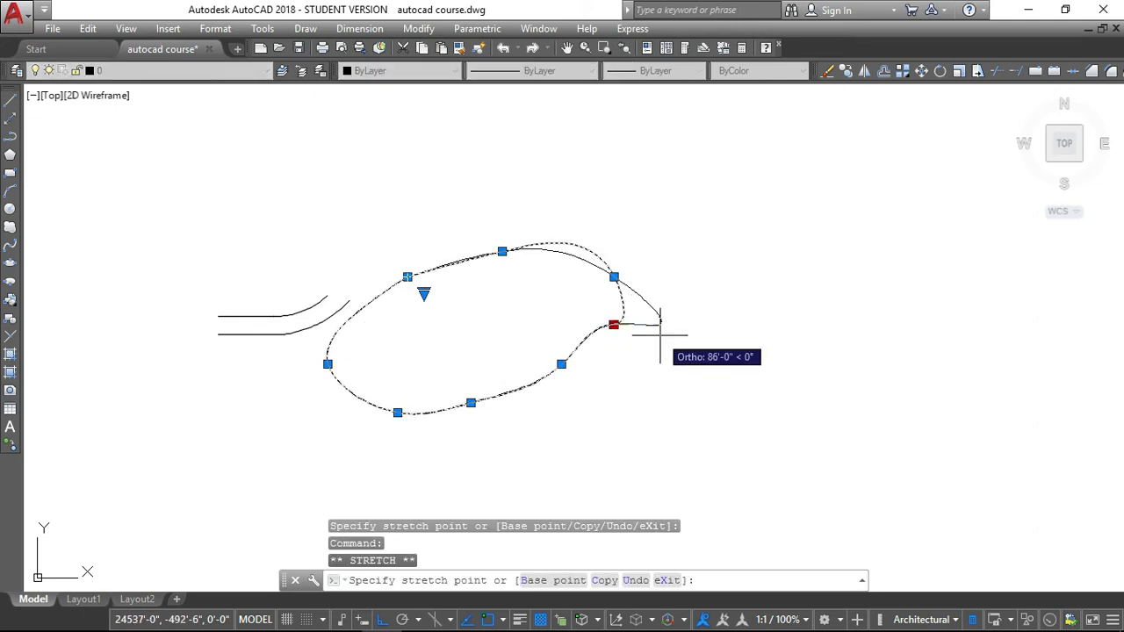
pyautogui.click(659, 331)
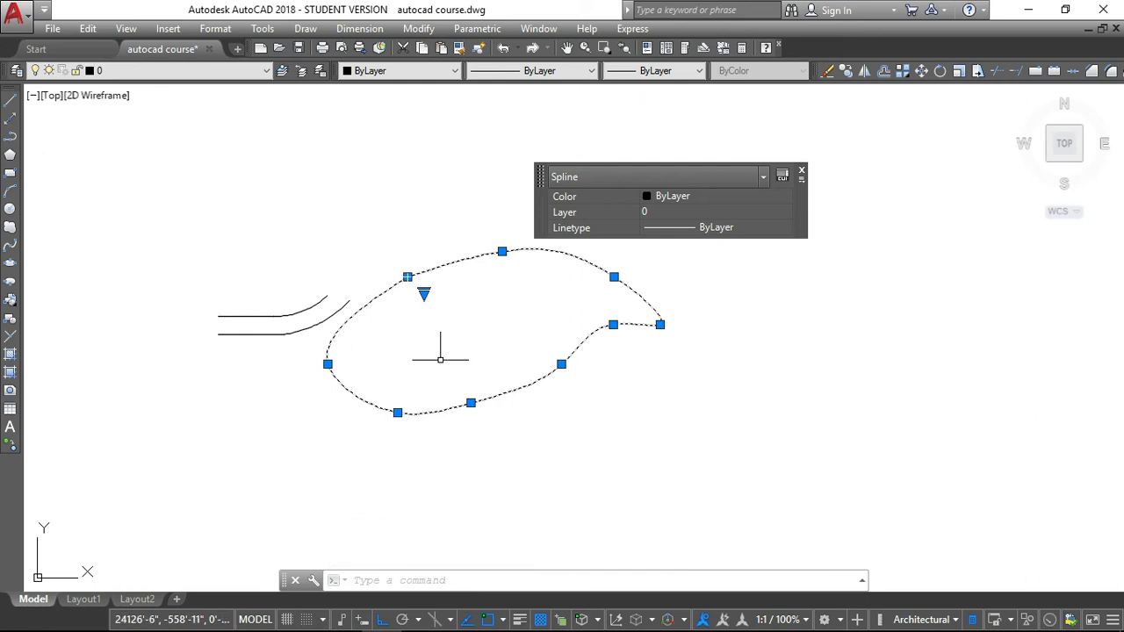
pyautogui.click(501, 251)
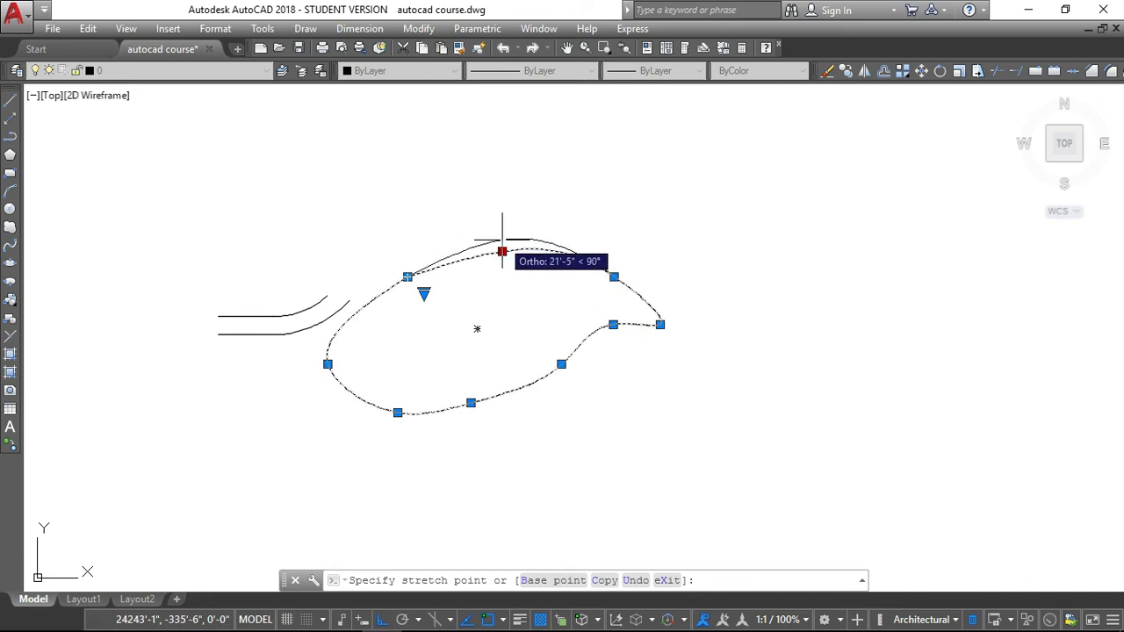
pyautogui.click(501, 239)
pyautogui.moveTo(501, 241)
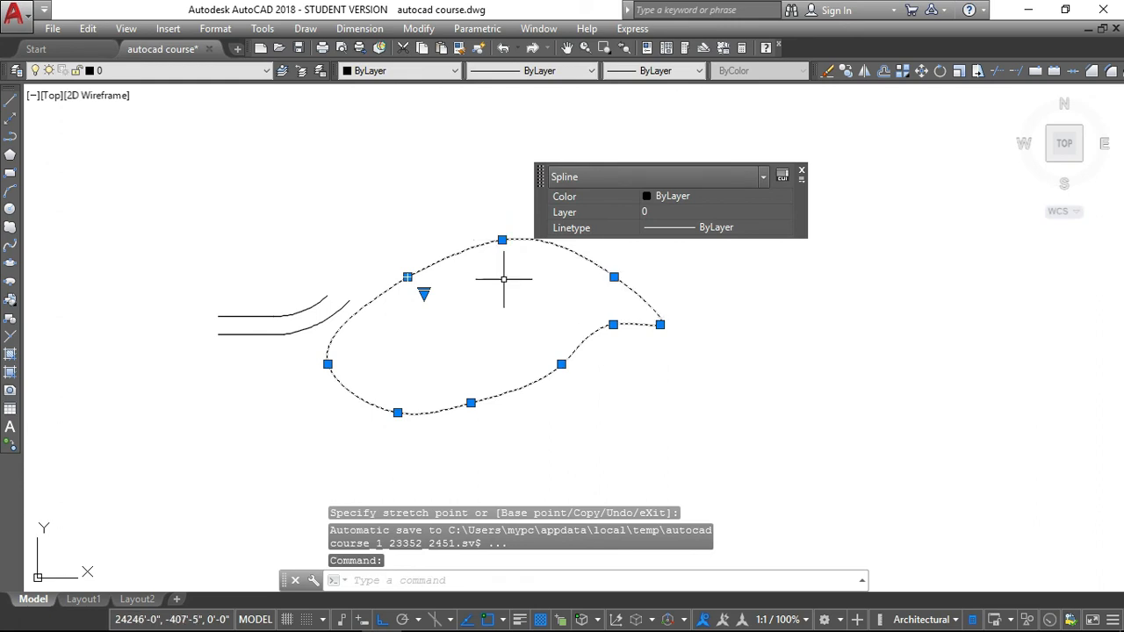
pyautogui.press('Escape')
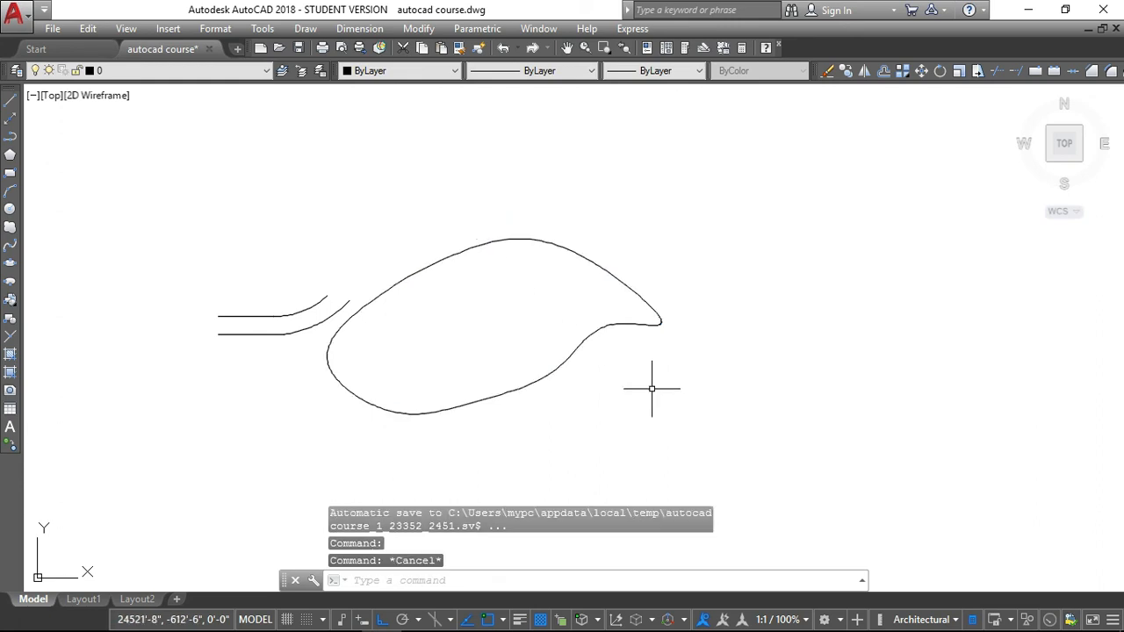
# Display the fit points of the reshaped closed spline and deselect it
pyautogui.click(581, 343)
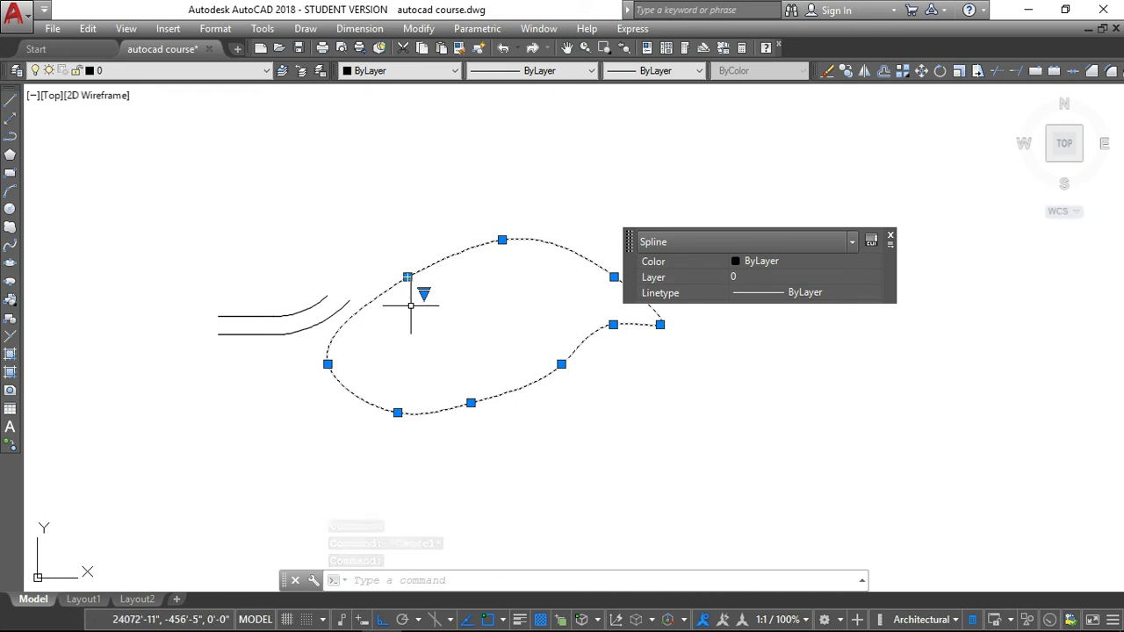
pyautogui.press('Escape')
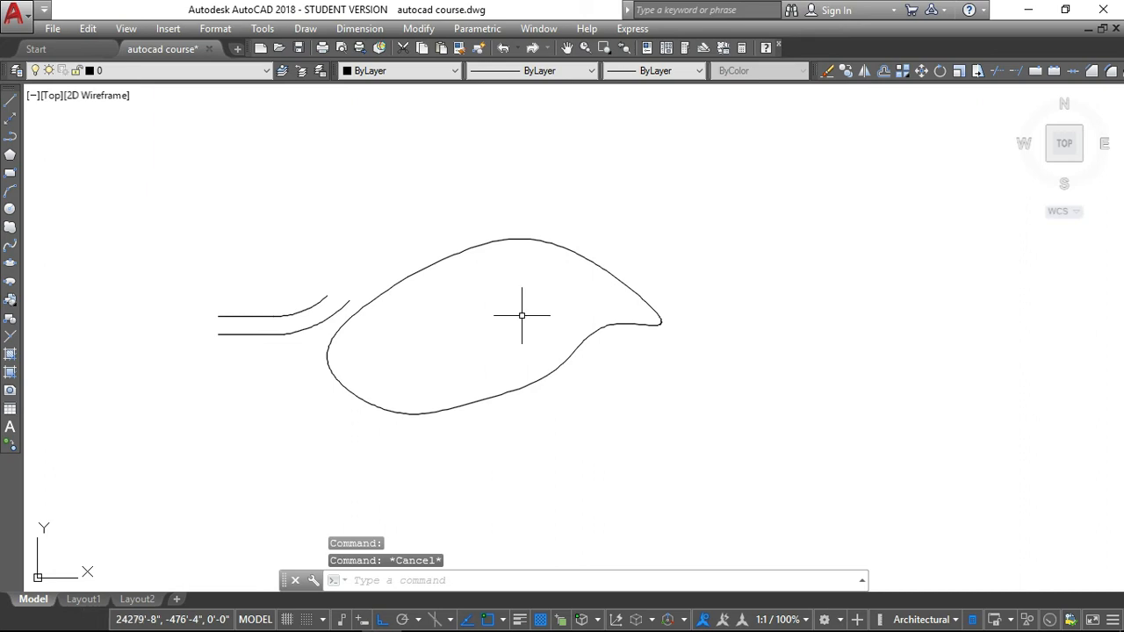
pyautogui.scroll(-4, 563, 243)
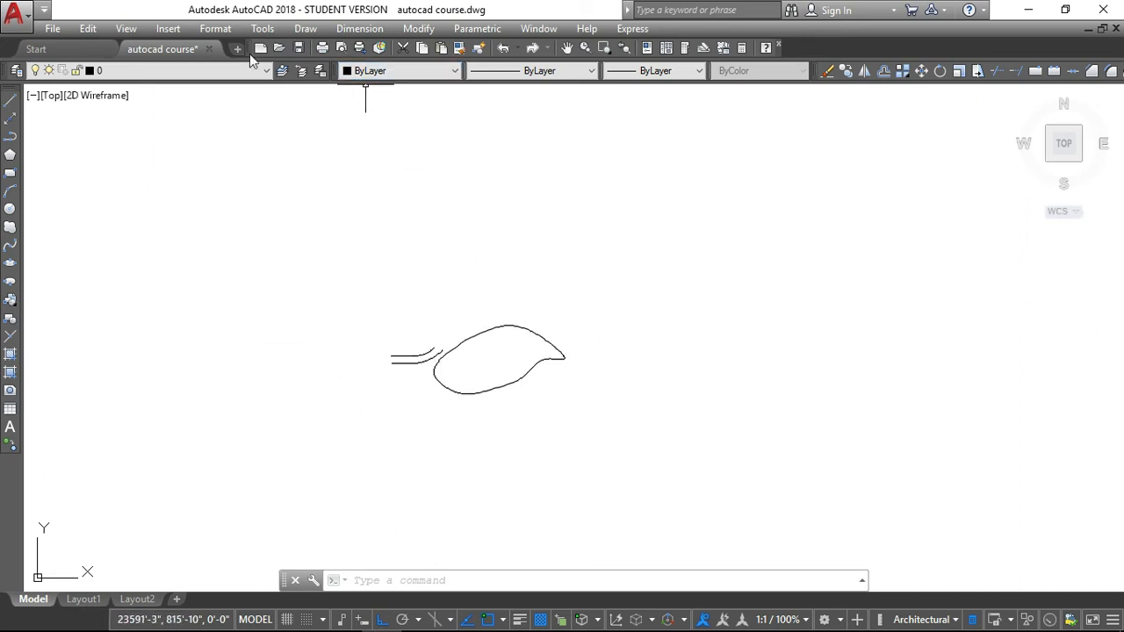
pyautogui.click(303, 29)
pyautogui.moveTo(339, 325)
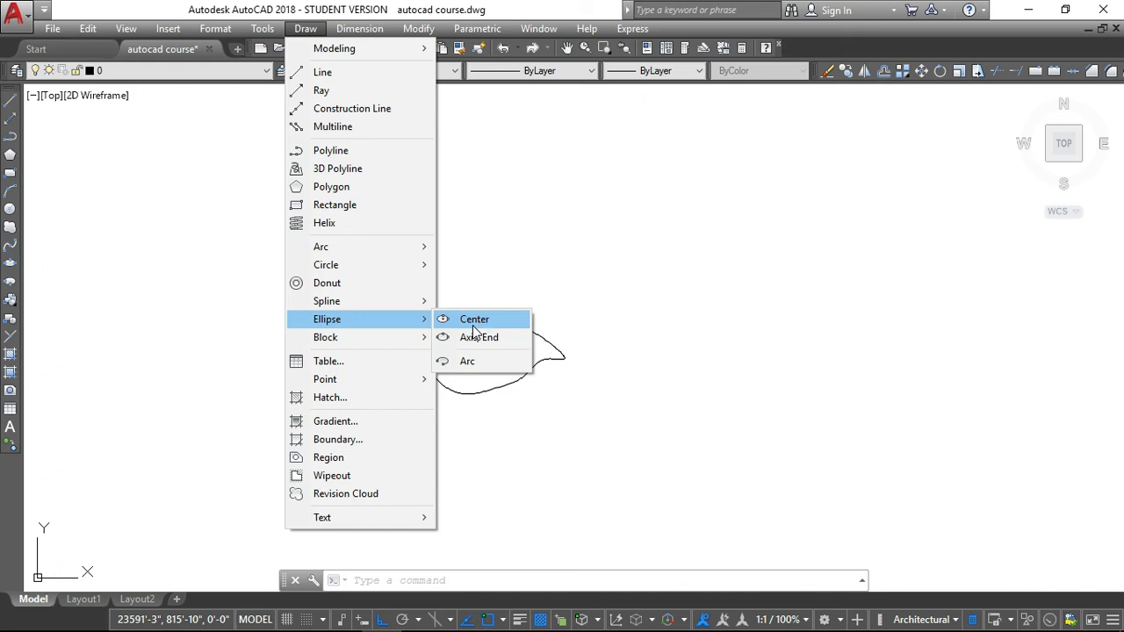
pyautogui.moveTo(262, 28)
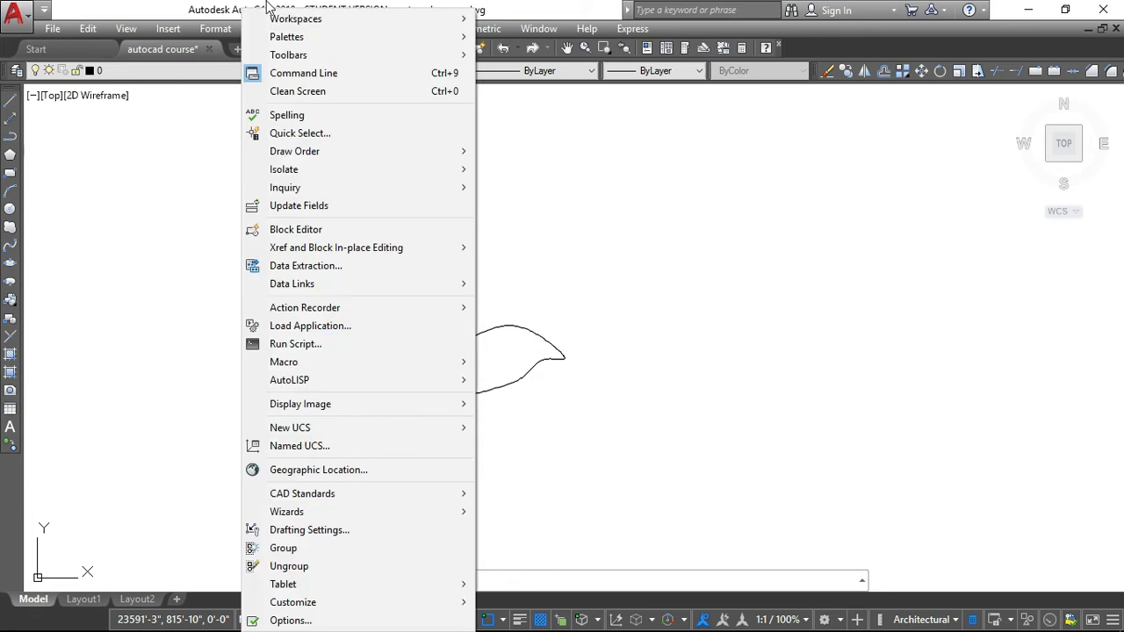
pyautogui.click(194, 4)
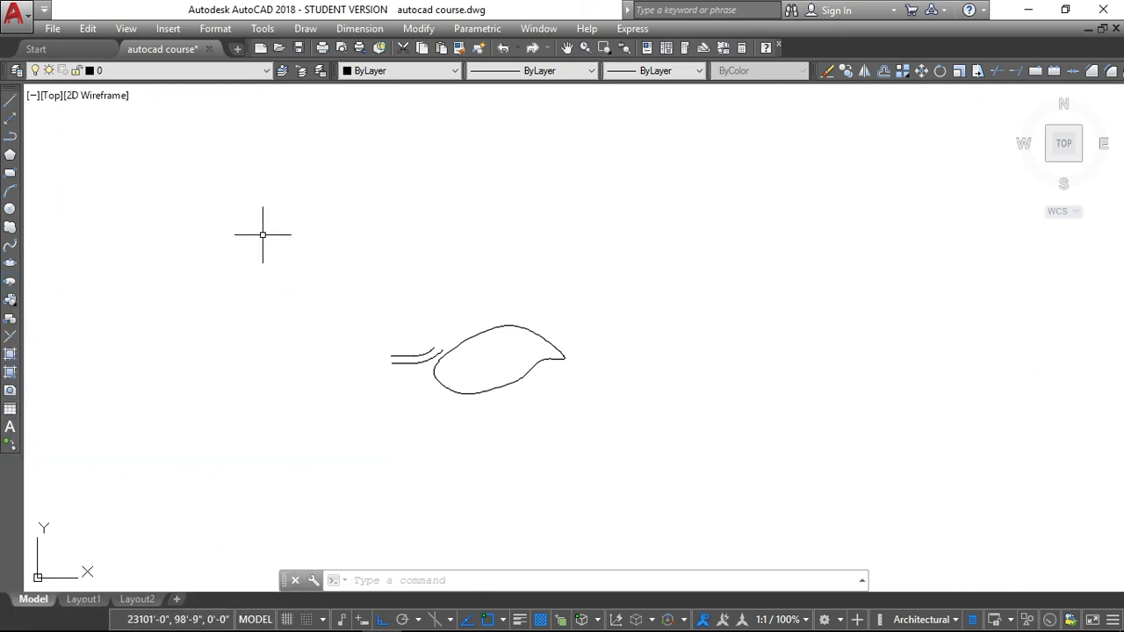
# Draw an upright ellipse above and to the right of the closed spline, defining its horizontal axis by two endpoints first
pyautogui.write('e')
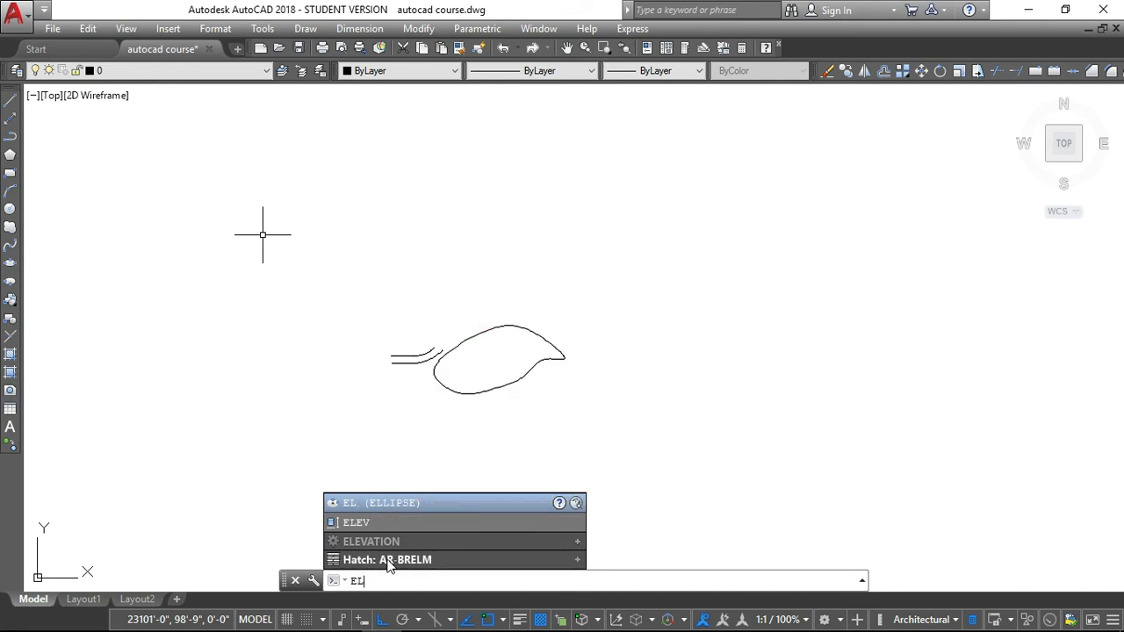
pyautogui.click(385, 505)
pyautogui.scroll(-1, 365, 291)
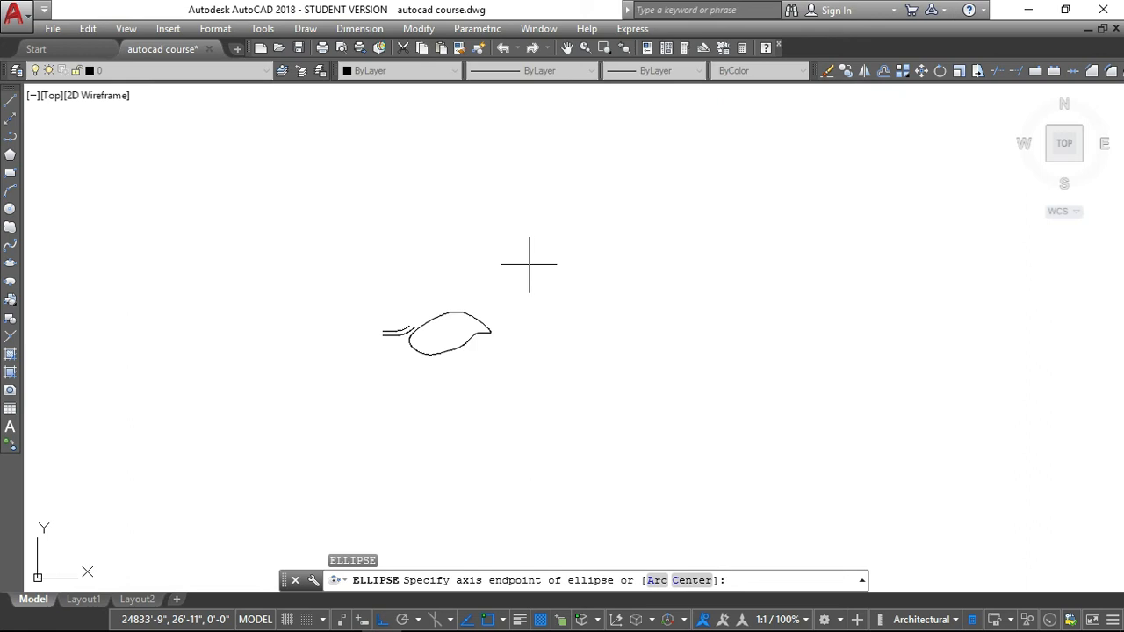
pyautogui.click(572, 238)
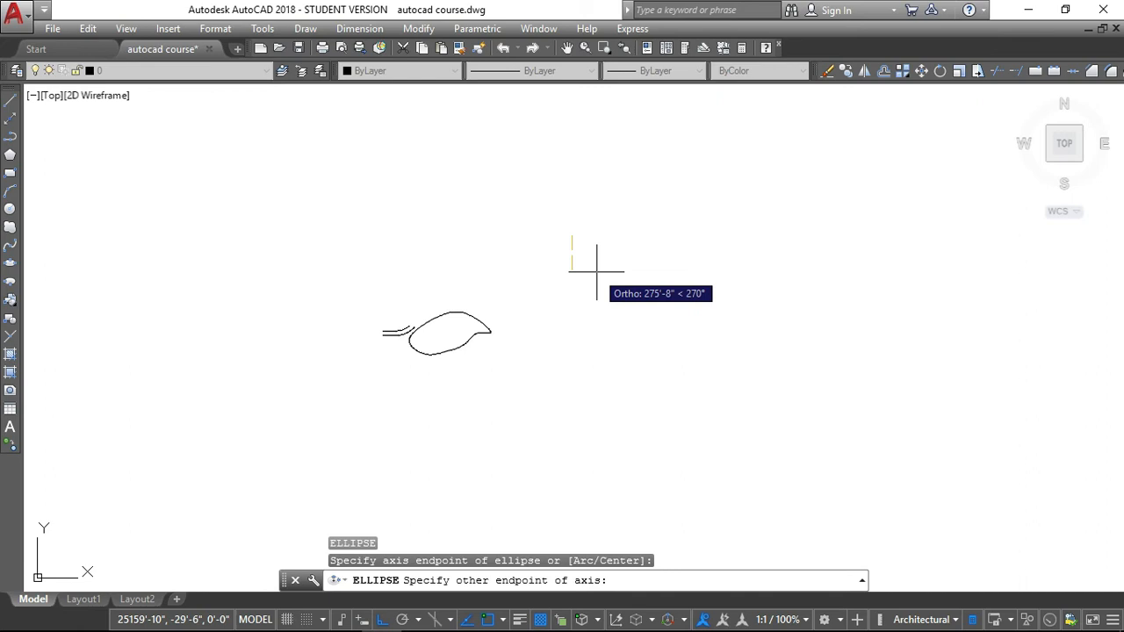
pyautogui.click(664, 313)
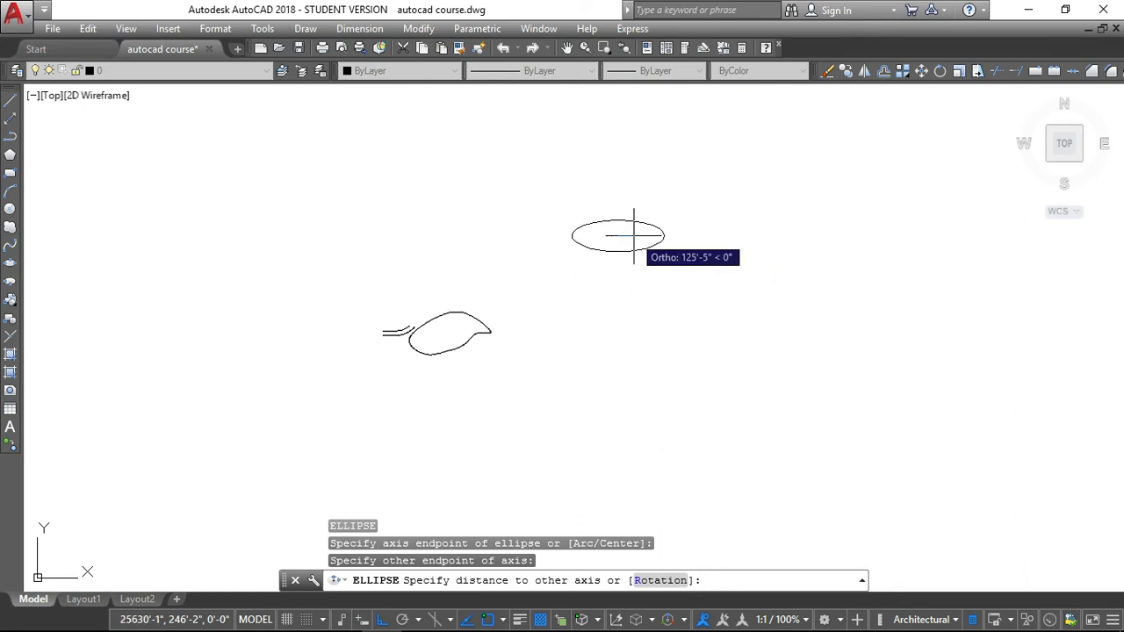
pyautogui.click(662, 292)
pyautogui.scroll(-3, 658, 299)
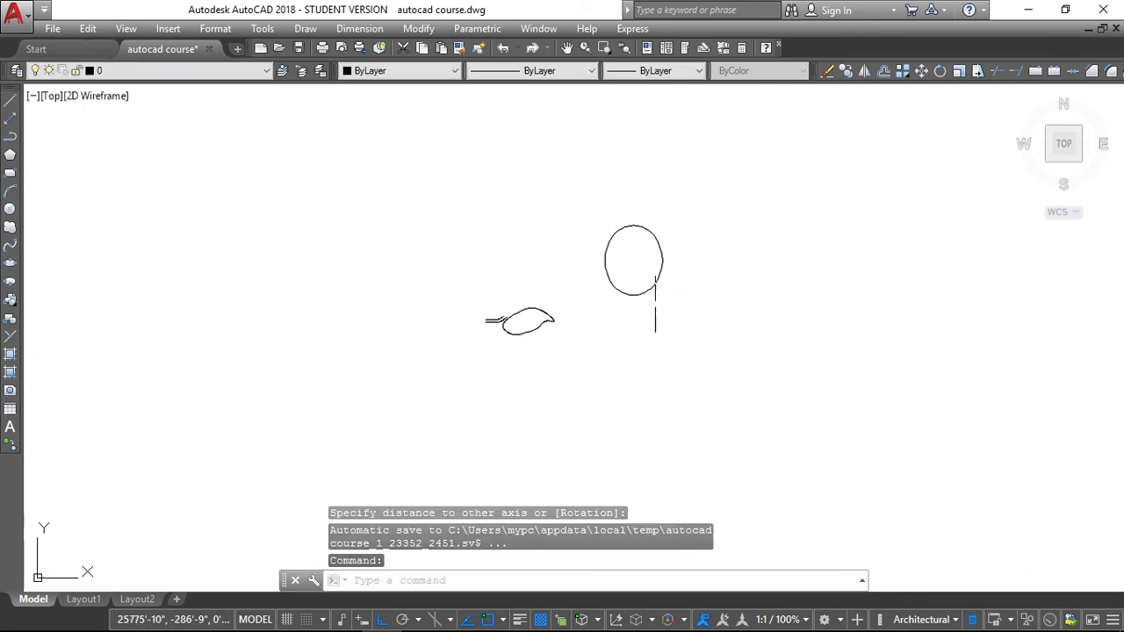
pyautogui.scroll(3, 647, 295)
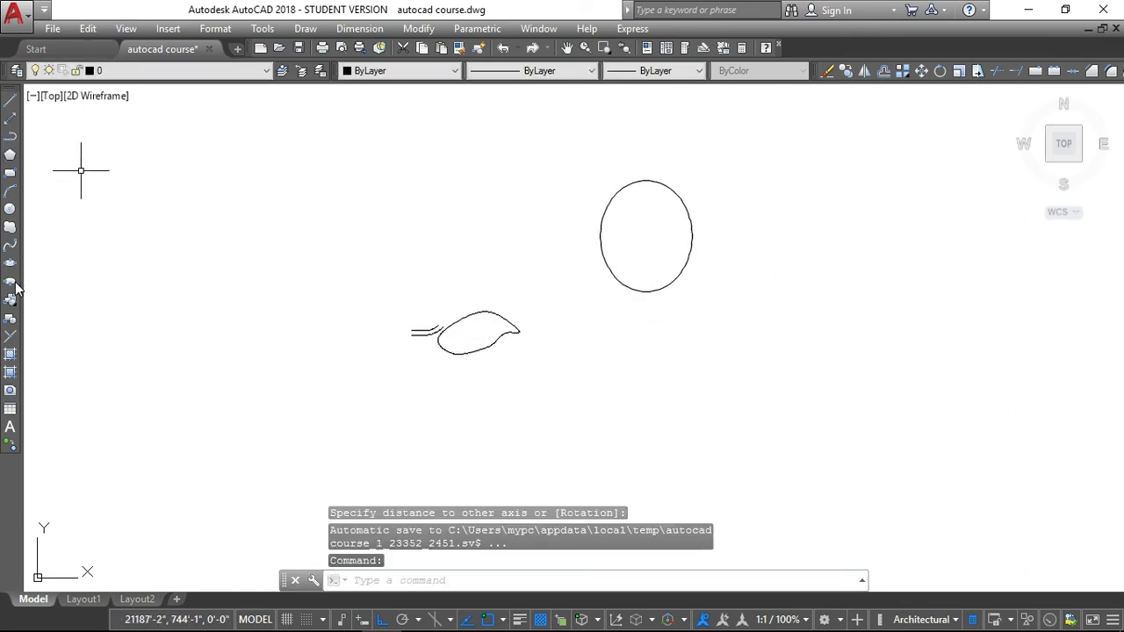
# Draw a larger, wider ellipse to the upper left of the two polylines, defining its vertical axis by two endpoints first
pyautogui.press('Return')
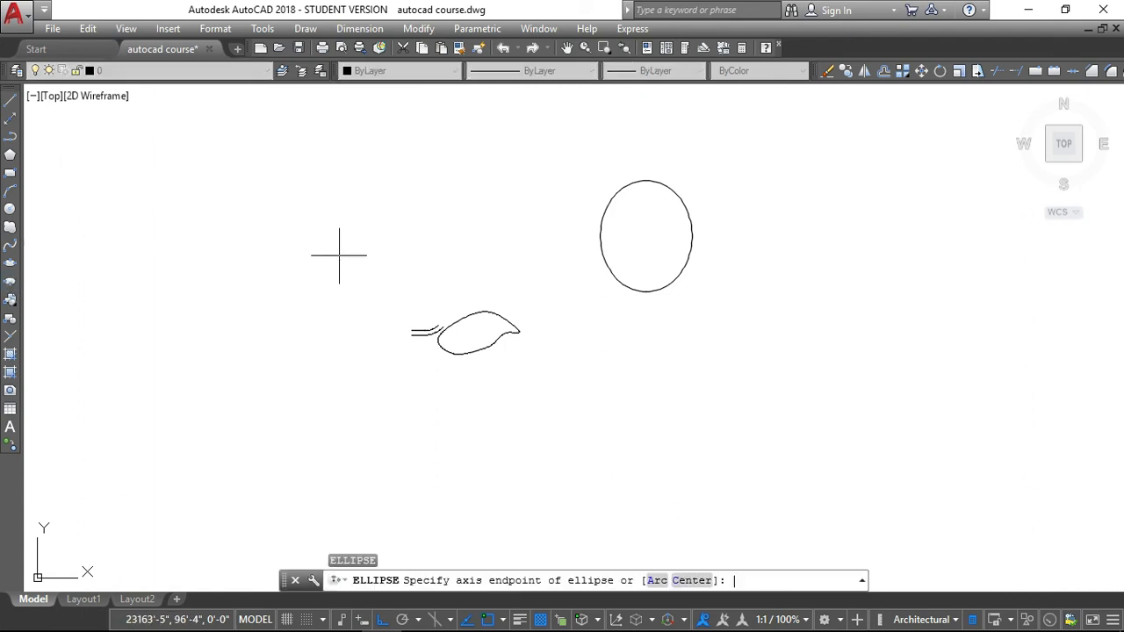
pyautogui.click(216, 165)
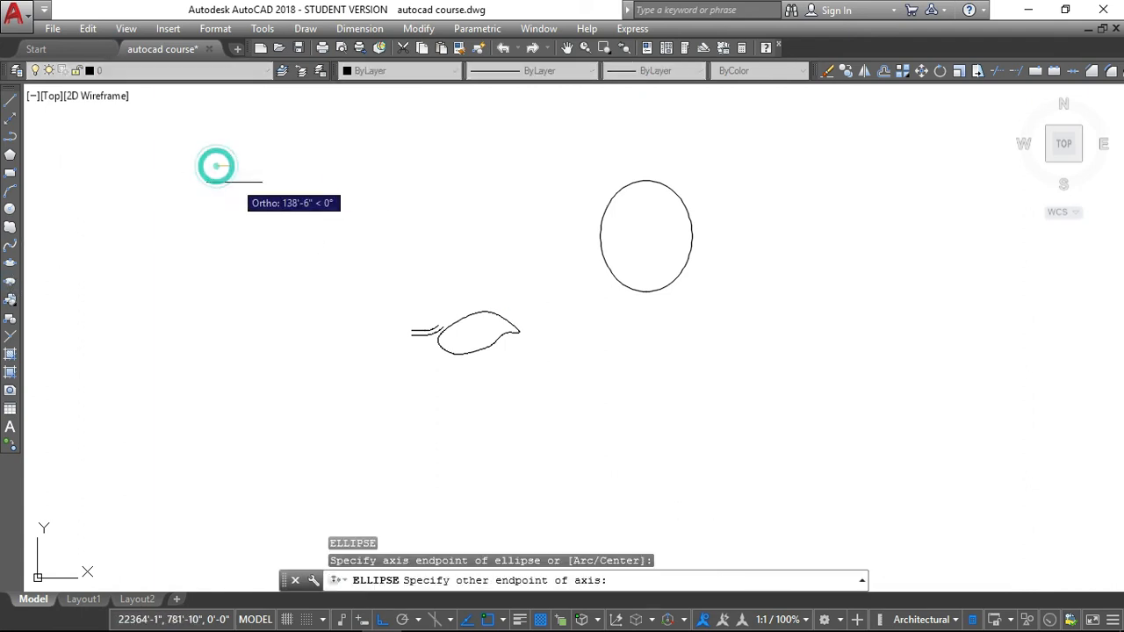
pyautogui.click(352, 340)
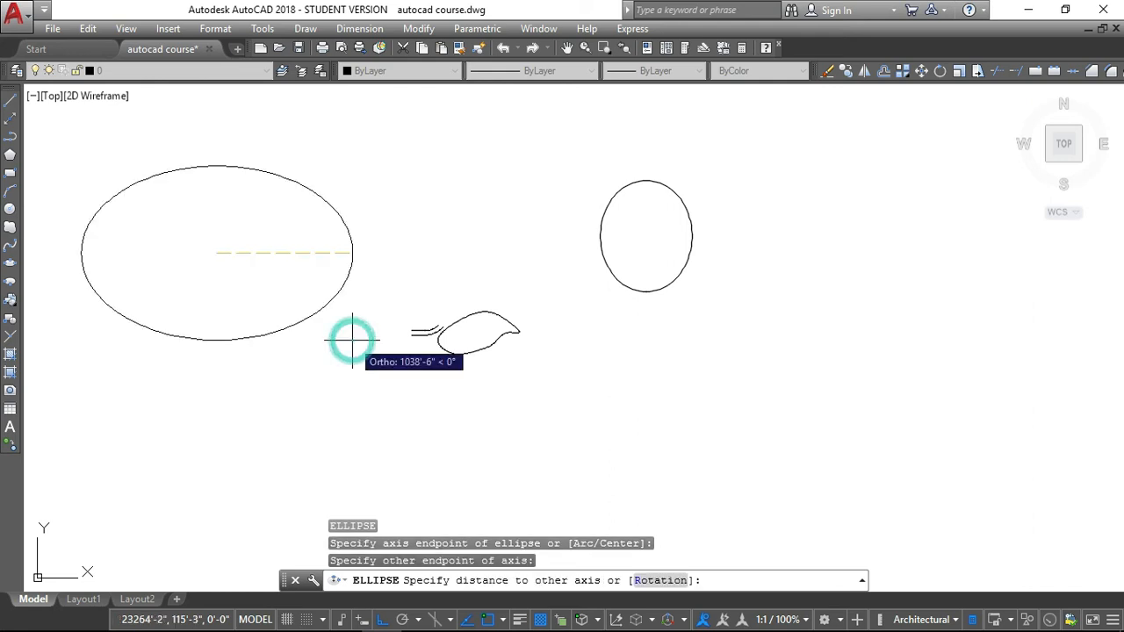
pyautogui.click(326, 252)
pyautogui.scroll(-6, 371, 376)
pyautogui.scroll(4, 308, 346)
pyautogui.scroll(-2, 307, 316)
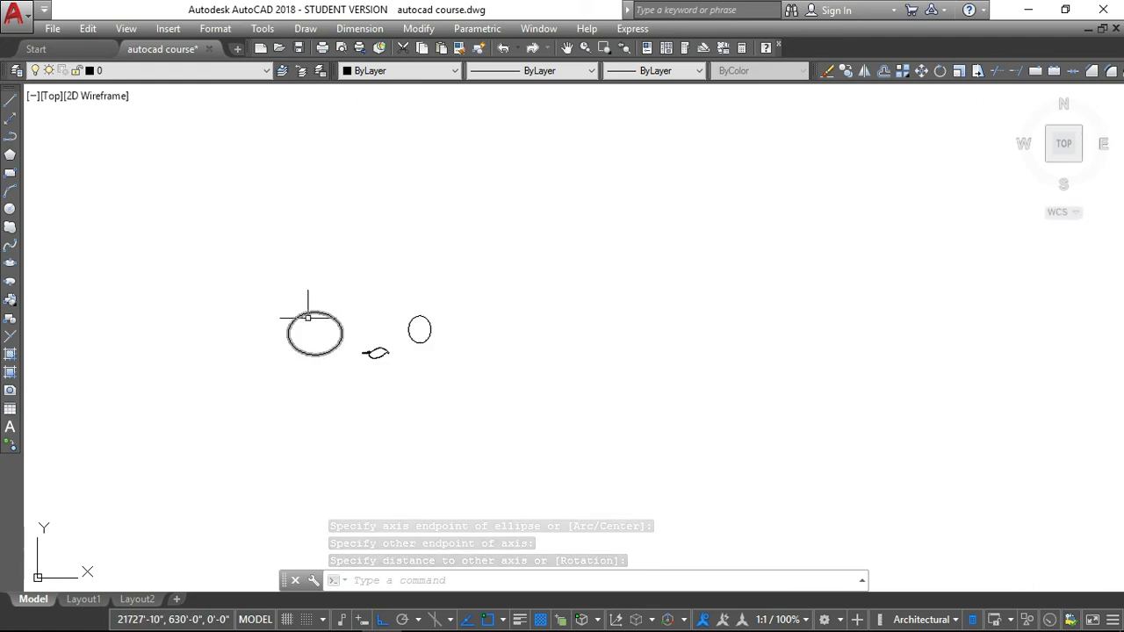
pyautogui.scroll(2, 329, 327)
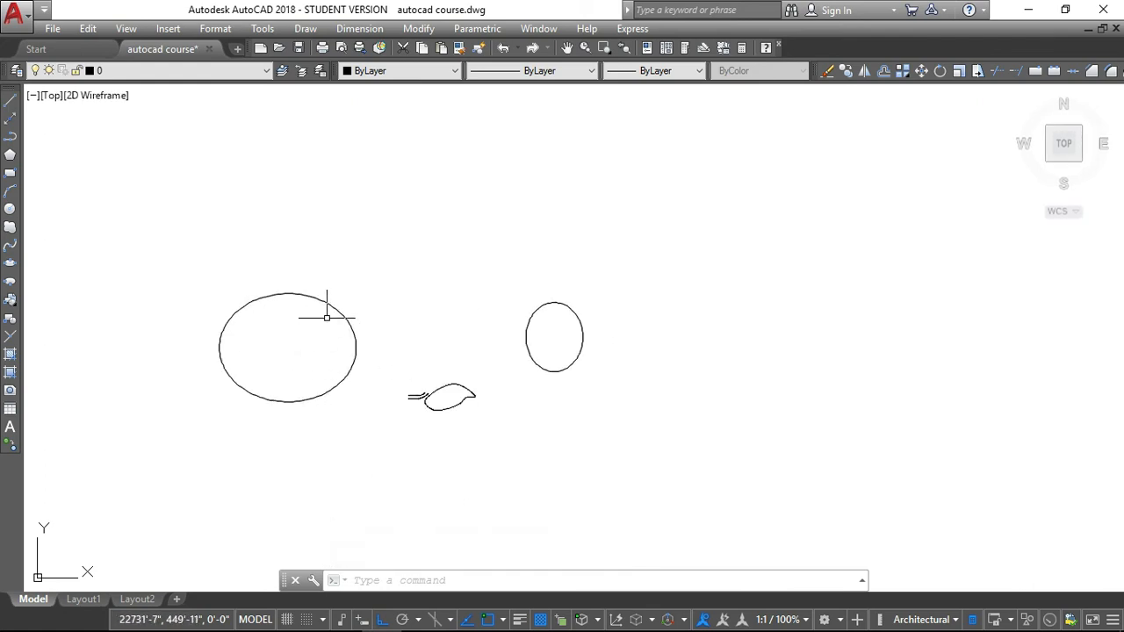
pyautogui.scroll(2, 303, 316)
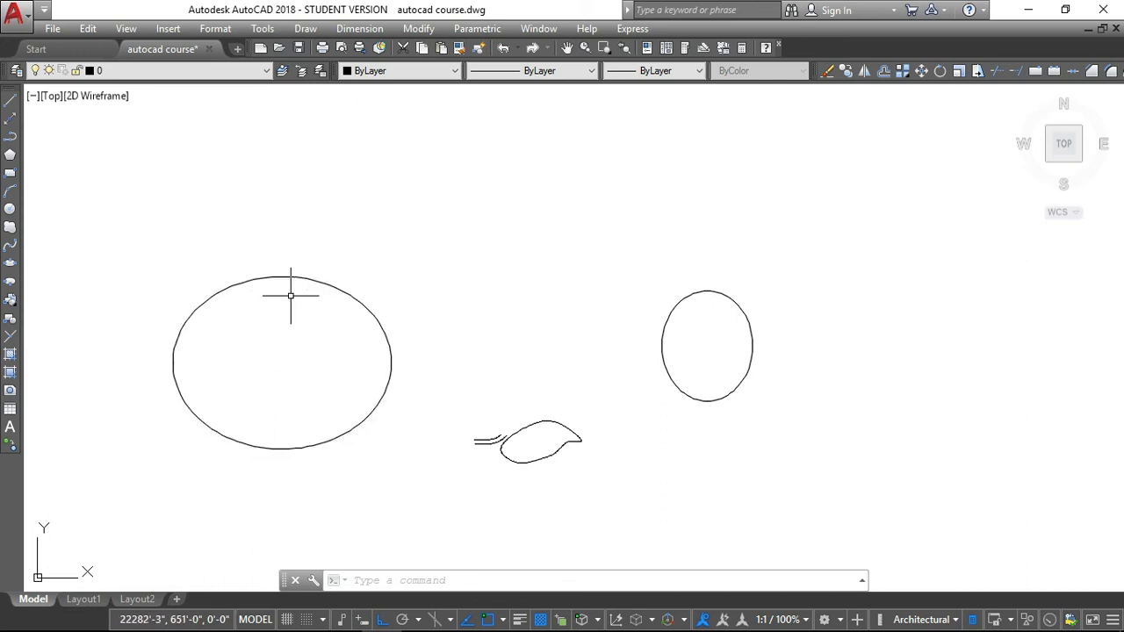
# Draw a chamfered rectangle with a 5' line width in the empty area to the right of the smaller ellipse
pyautogui.scroll(-2, 306, 308)
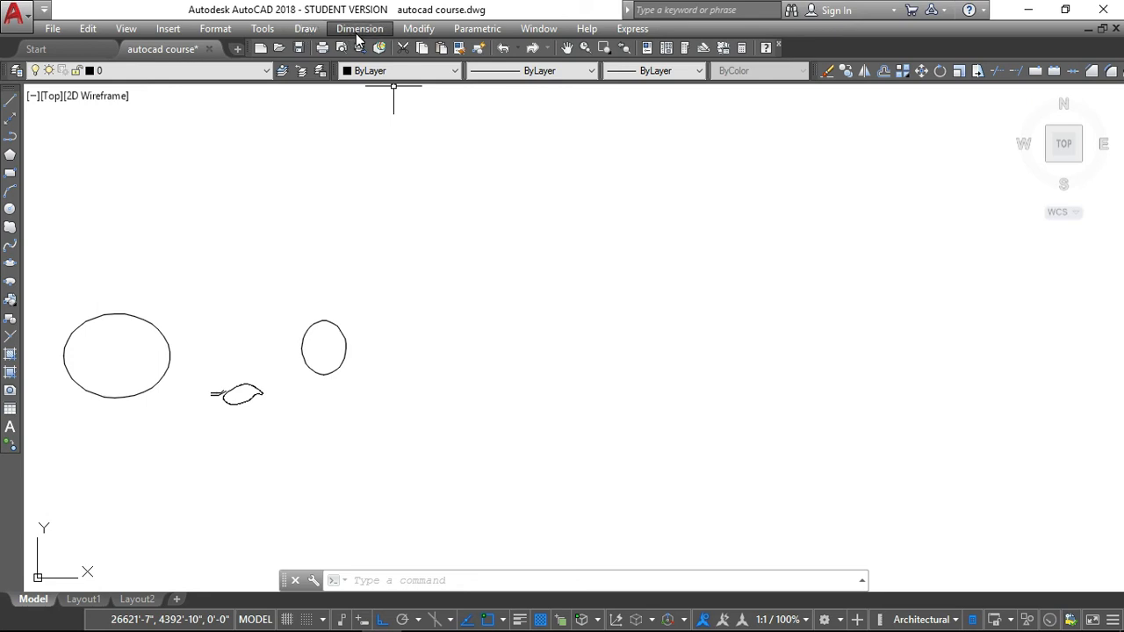
pyautogui.click(306, 28)
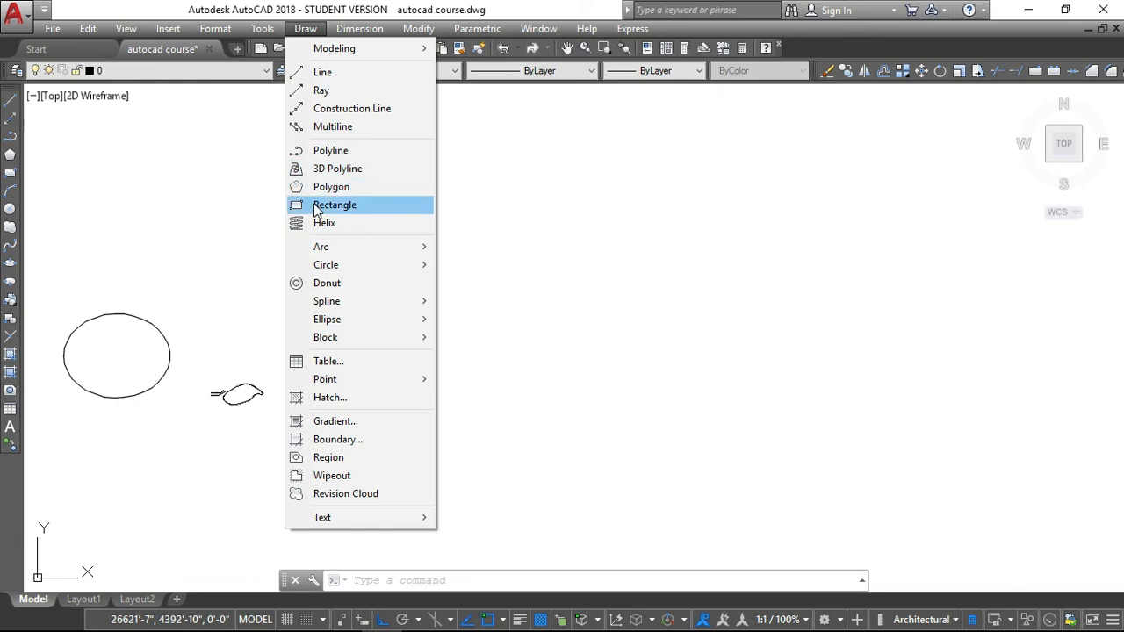
pyautogui.click(203, 5)
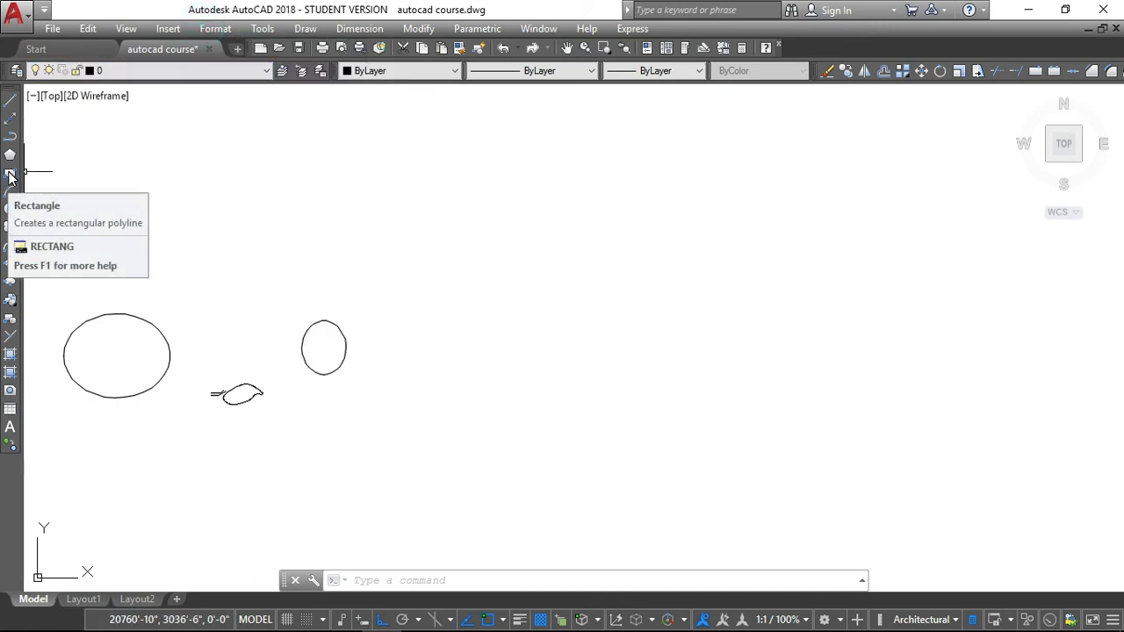
pyautogui.write('z')
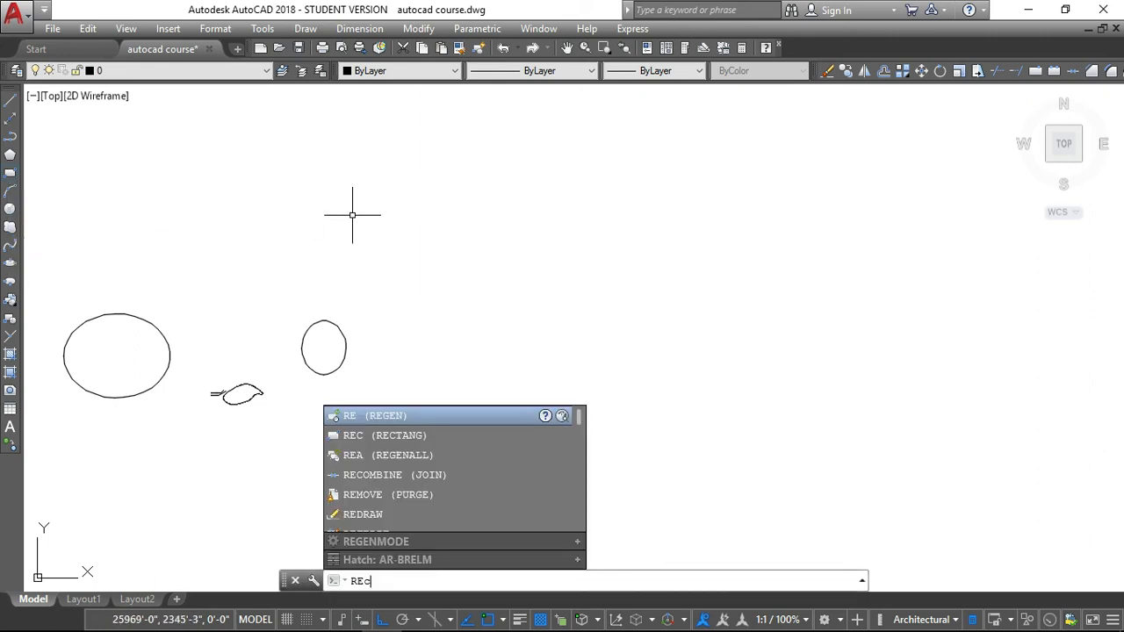
pyautogui.click(415, 434)
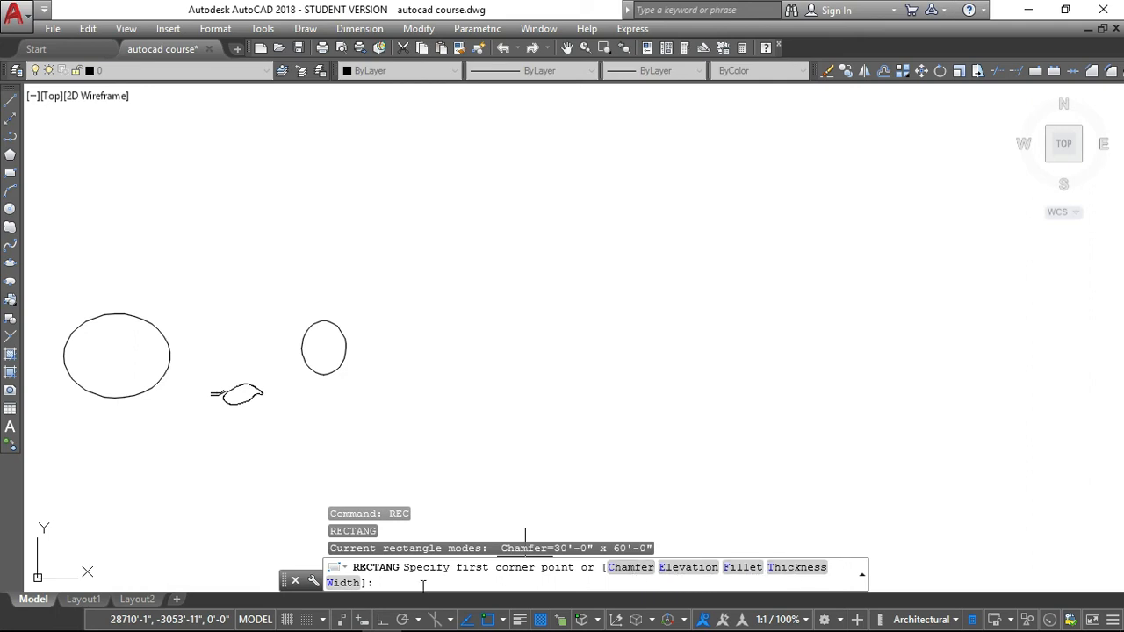
pyautogui.click(341, 583)
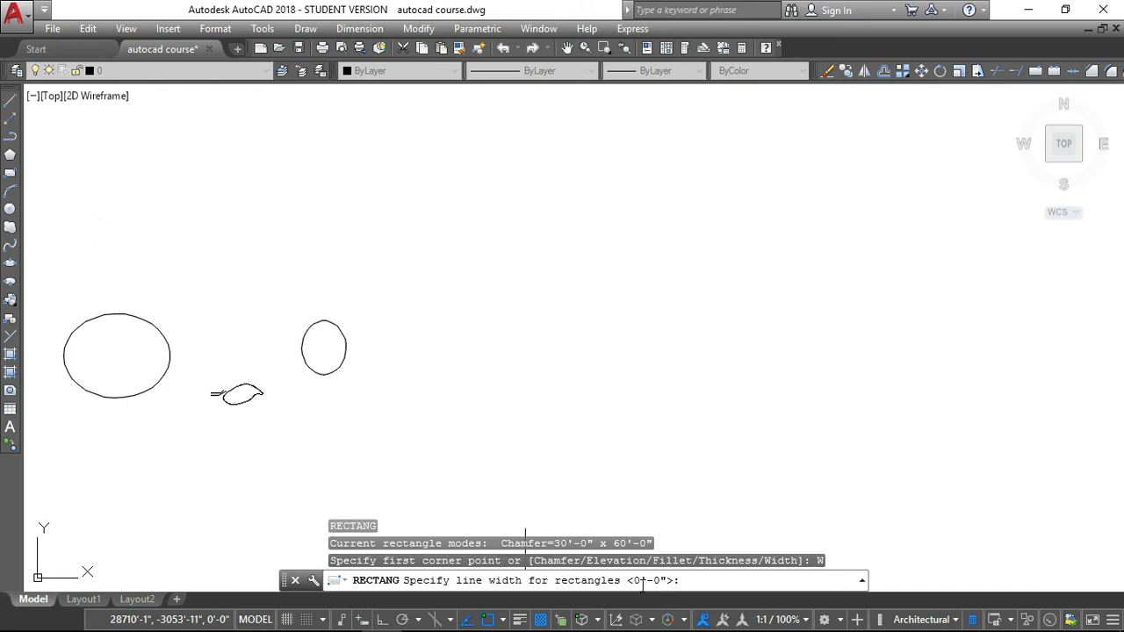
pyautogui.click(690, 580)
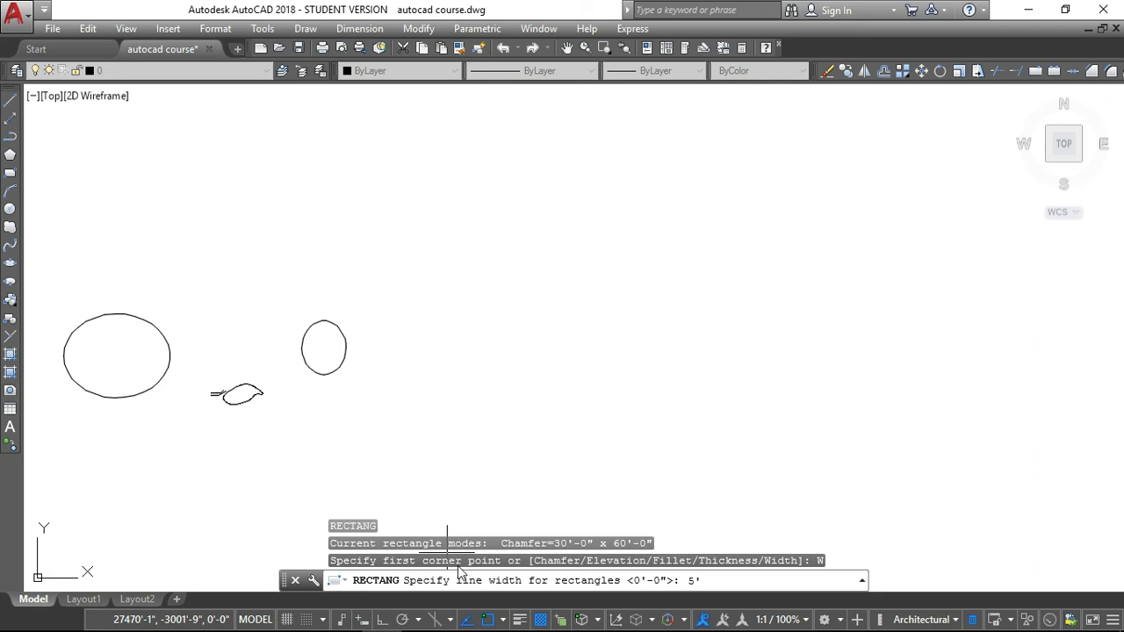
pyautogui.click(710, 580)
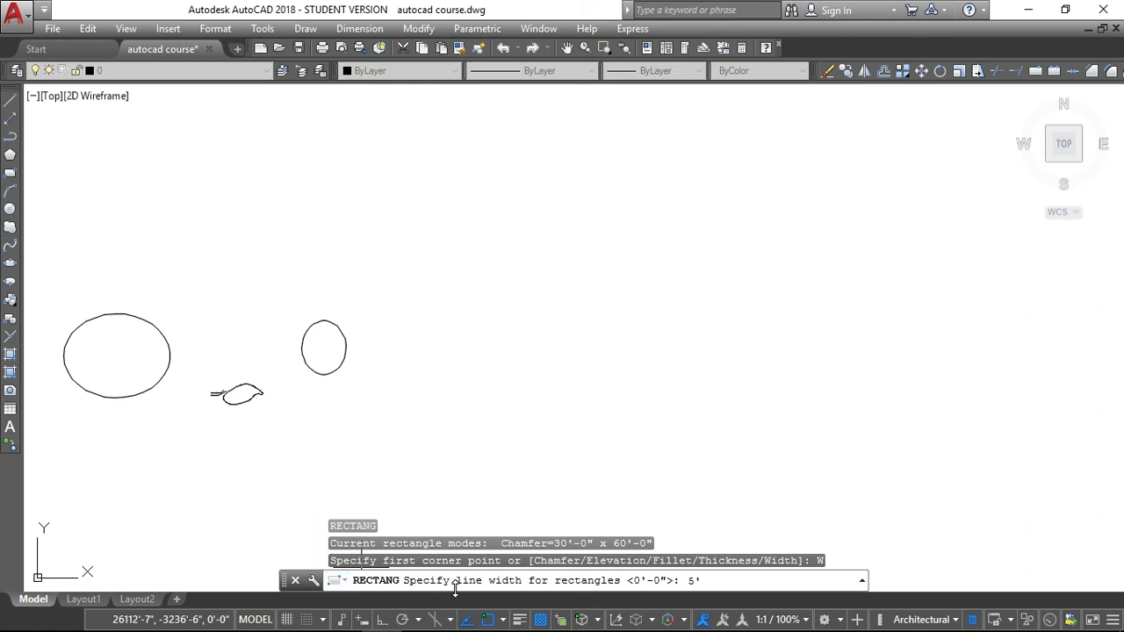
pyautogui.press('Return')
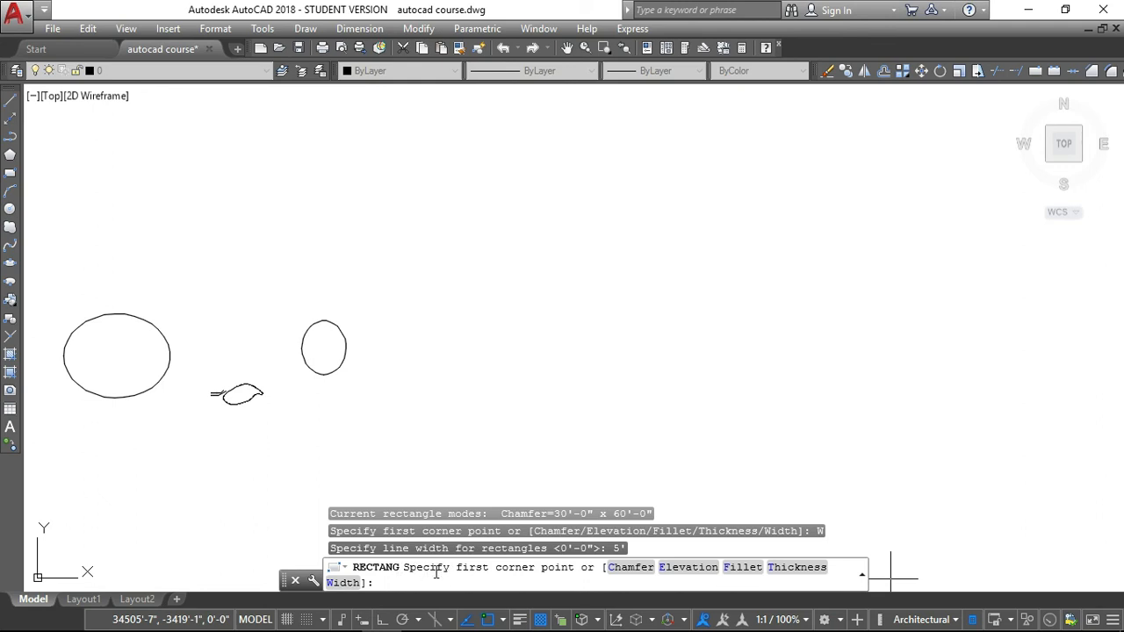
pyautogui.click(471, 274)
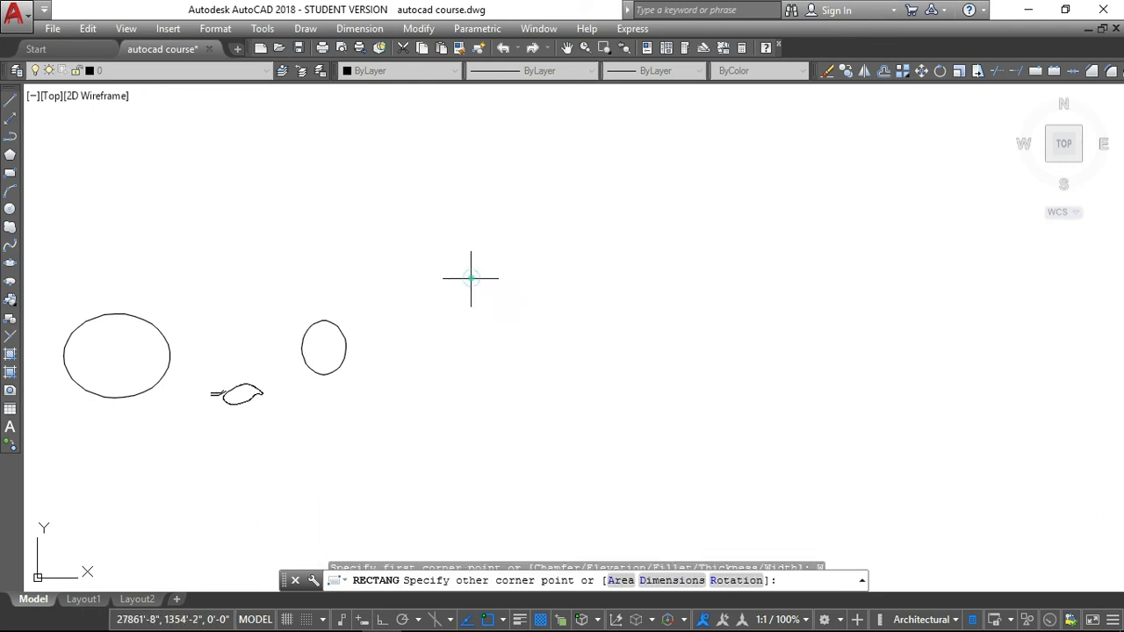
pyautogui.click(556, 350)
# Examine the line thickness on the rectangle's upper edge and at its chamfered upper-right corner
pyautogui.scroll(4, 555, 298)
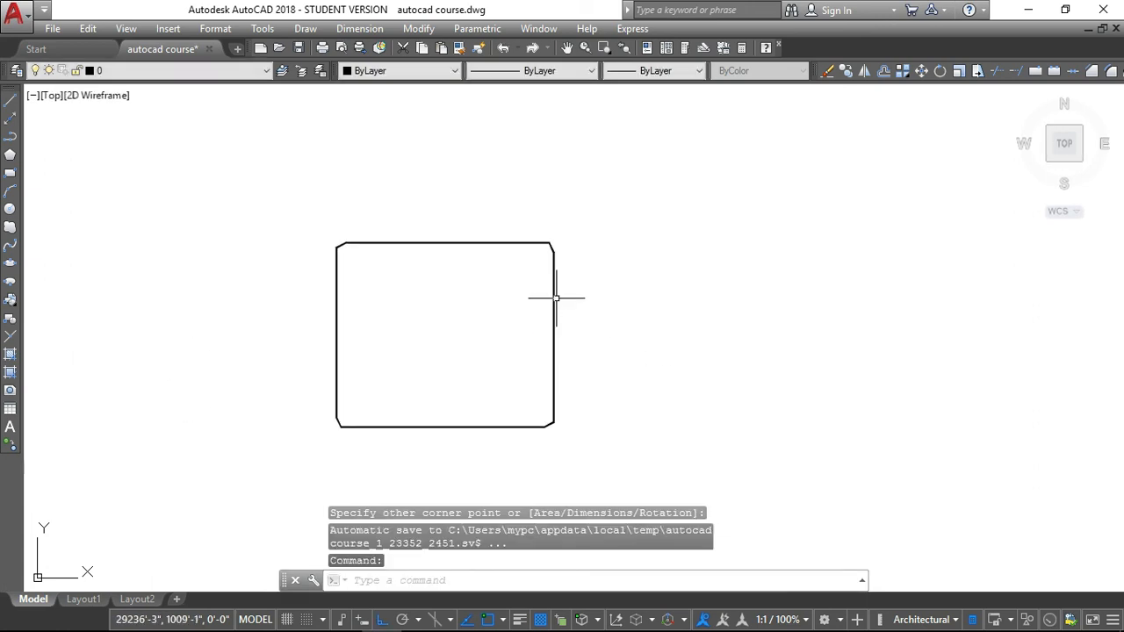
pyautogui.scroll(4, 474, 268)
pyautogui.scroll(-4, 462, 262)
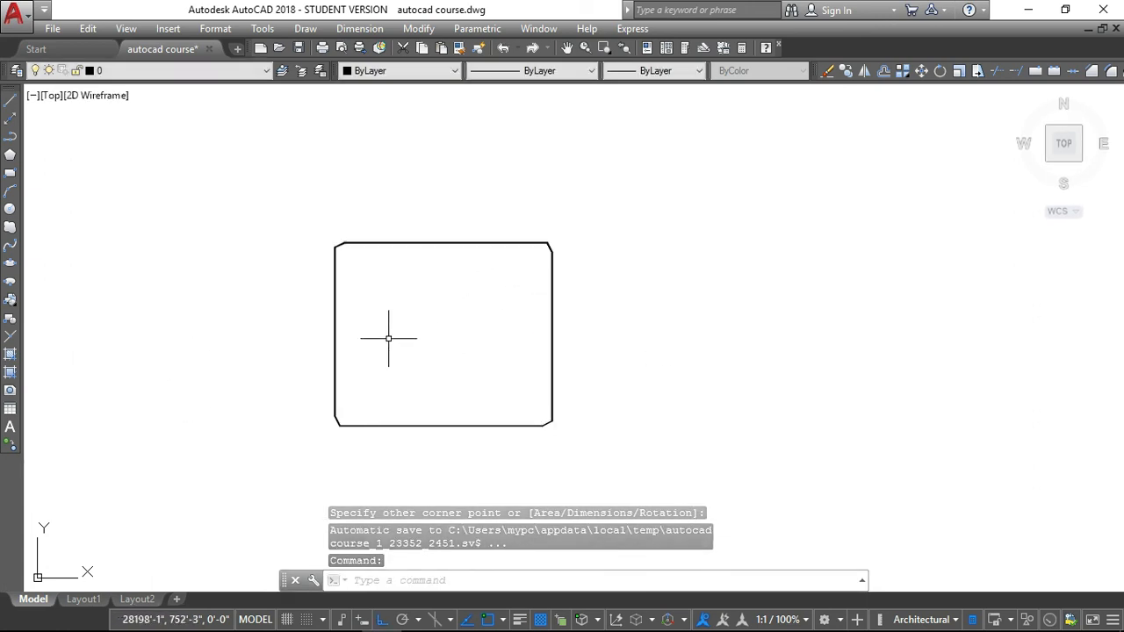
pyautogui.scroll(-2, 384, 338)
pyautogui.scroll(4, 385, 277)
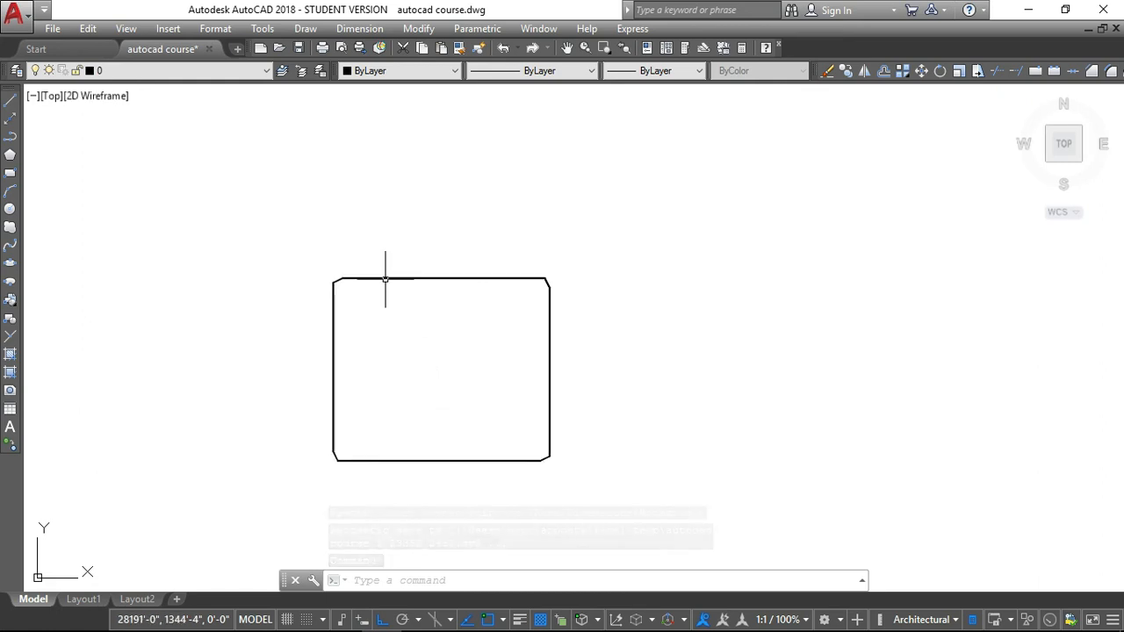
pyautogui.scroll(3, 388, 279)
pyautogui.scroll(3, 409, 277)
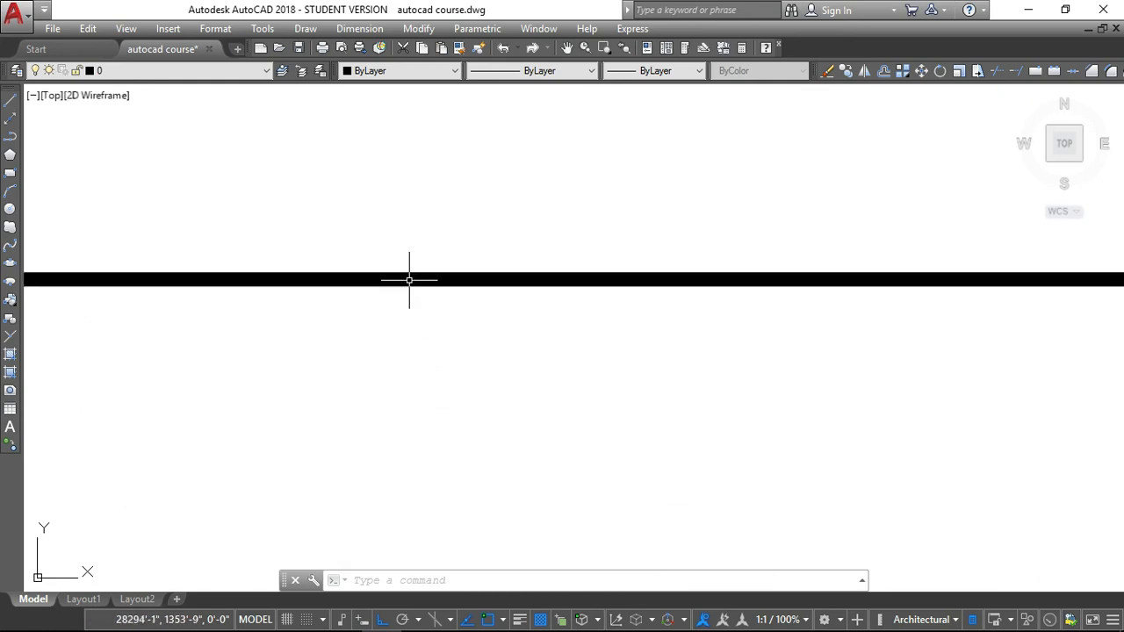
pyautogui.scroll(5, 409, 272)
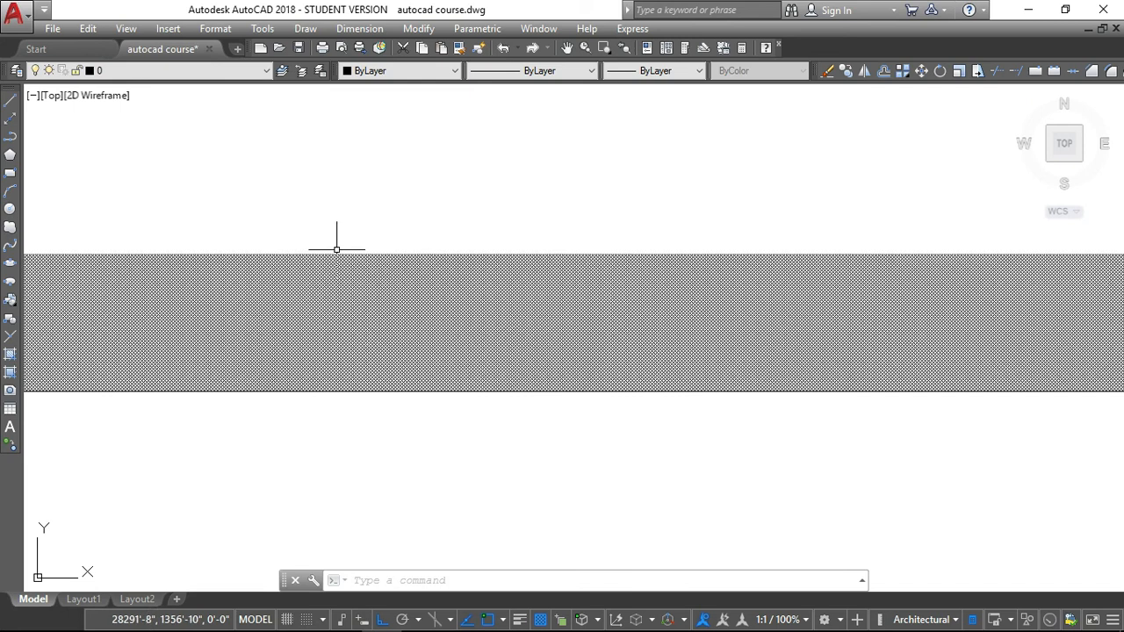
pyautogui.scroll(-8, 323, 343)
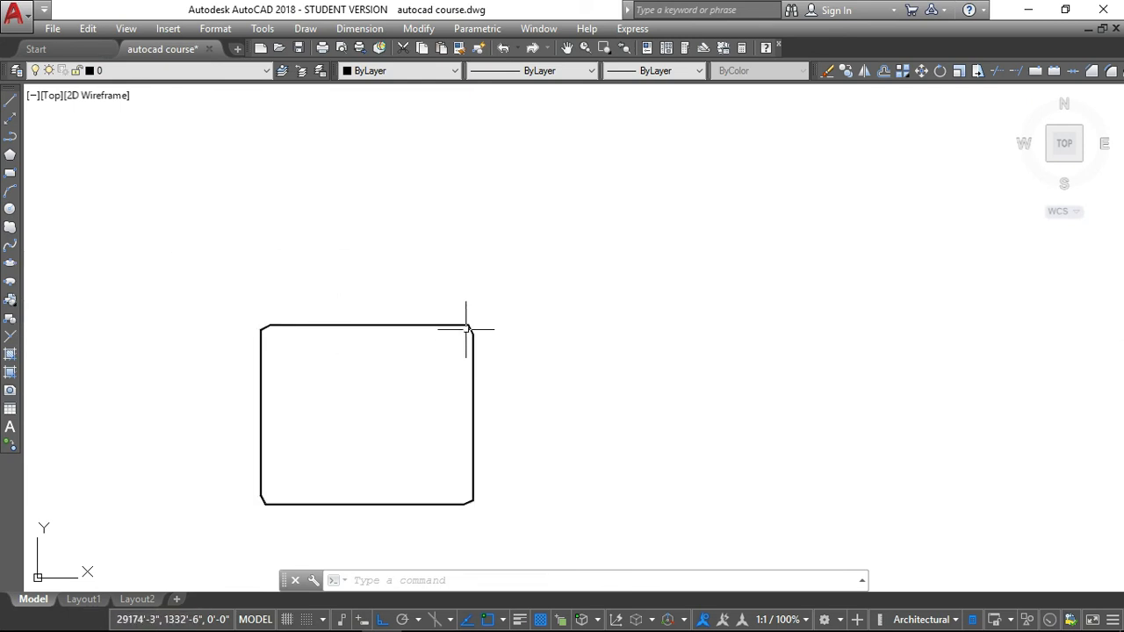
pyautogui.scroll(1, 472, 331)
pyautogui.scroll(3, 472, 331)
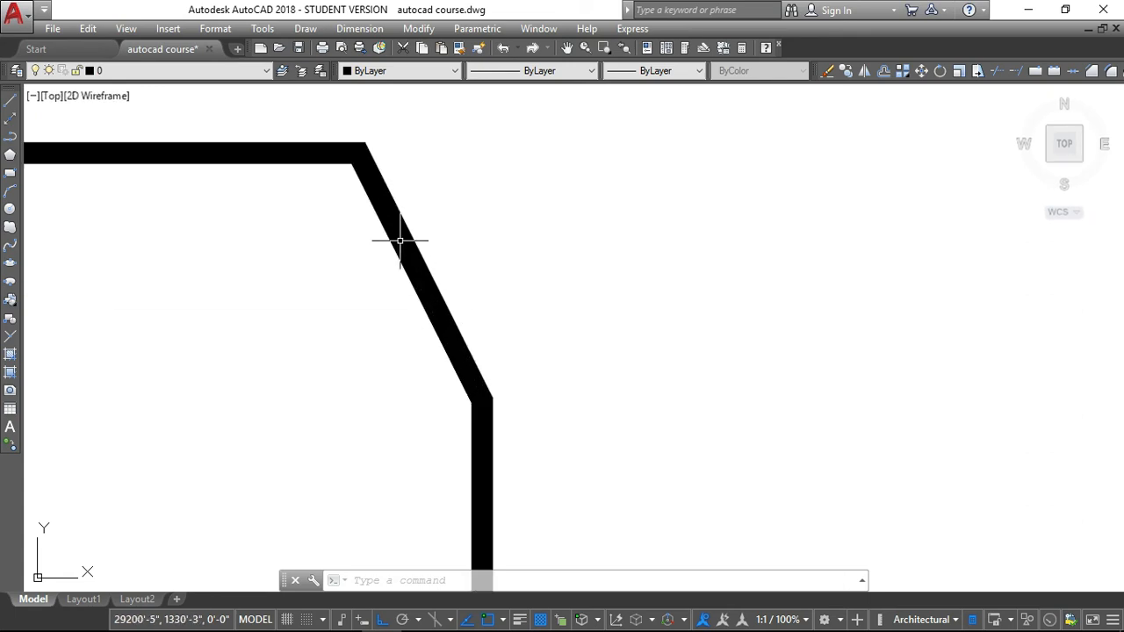
# Draw a square-cornered rectangle with a 0' fillet radius in the empty area to the right of the chamfered rectangle
pyautogui.scroll(-8, 374, 265)
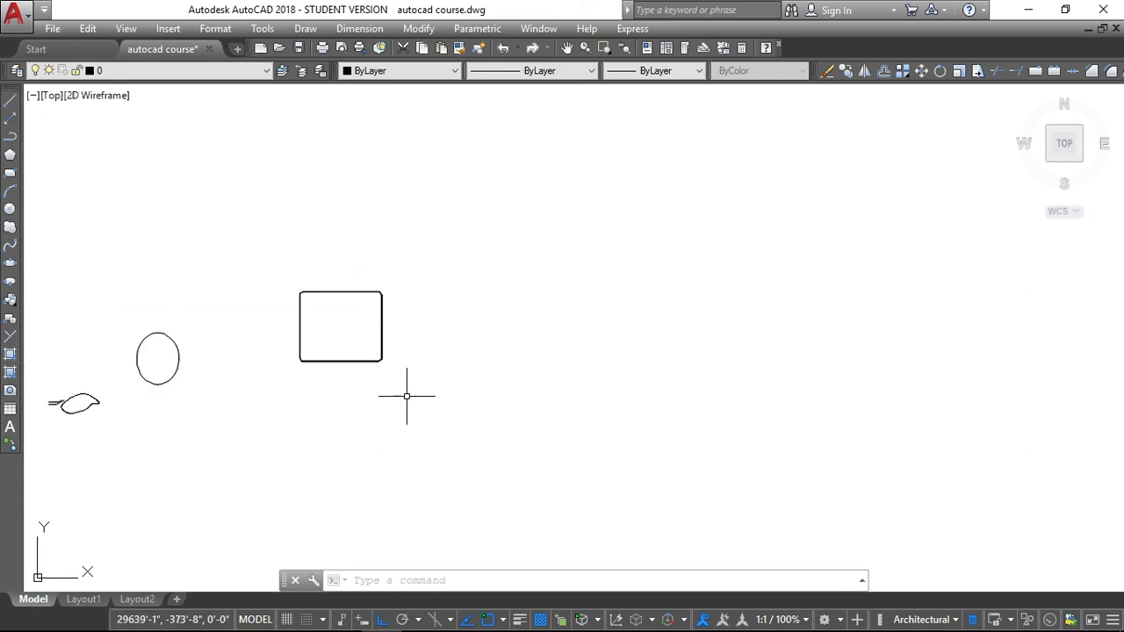
pyautogui.write('rec')
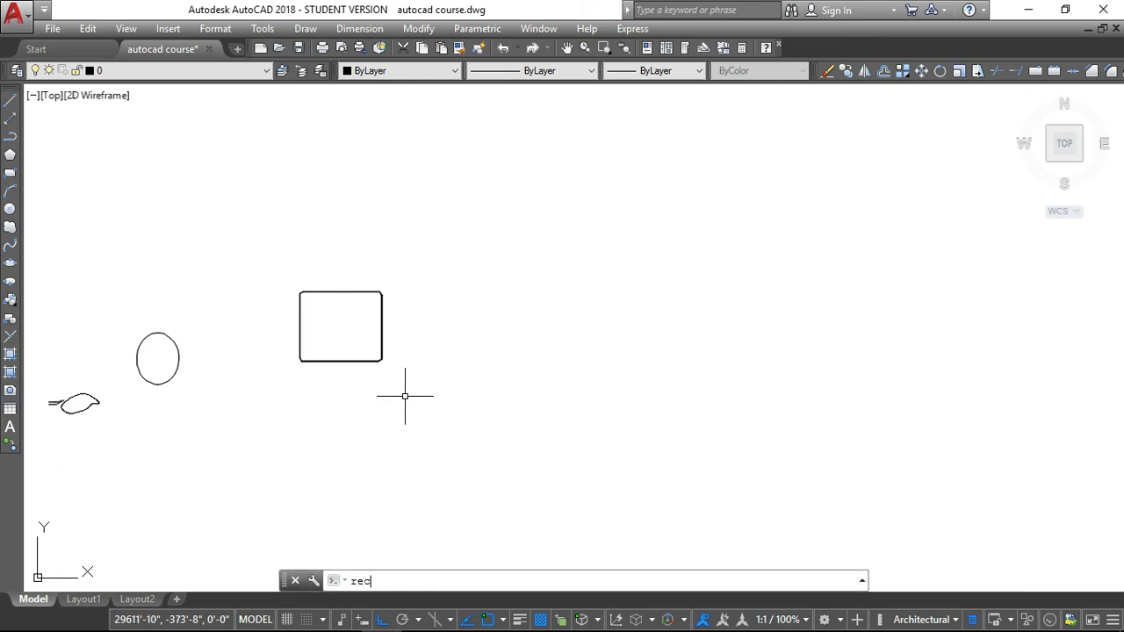
pyautogui.press('Return')
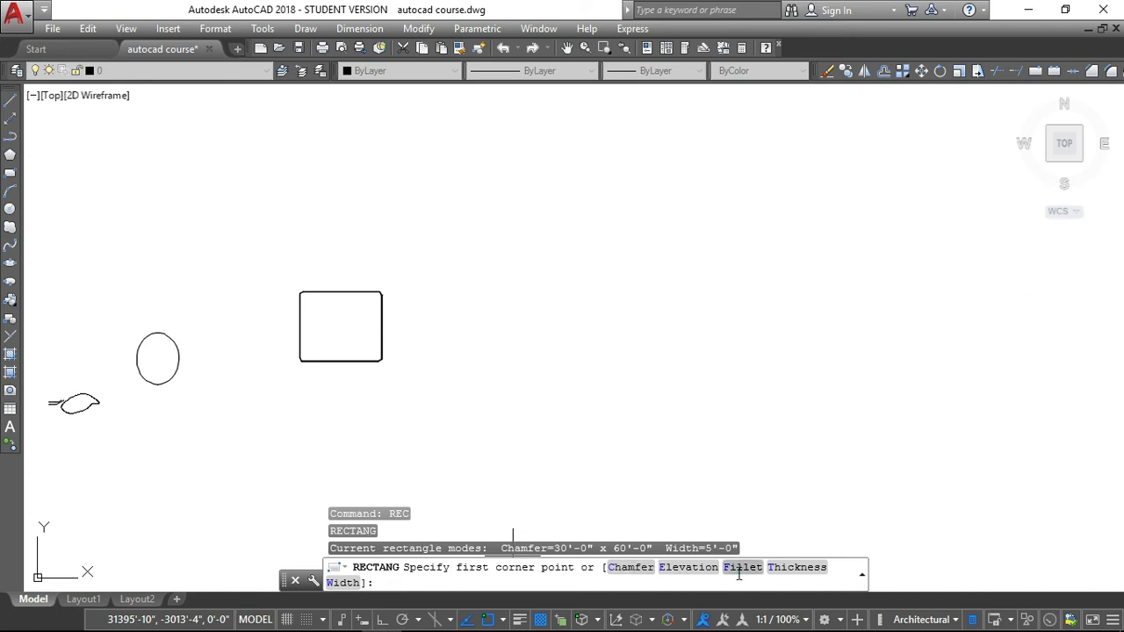
pyautogui.click(742, 567)
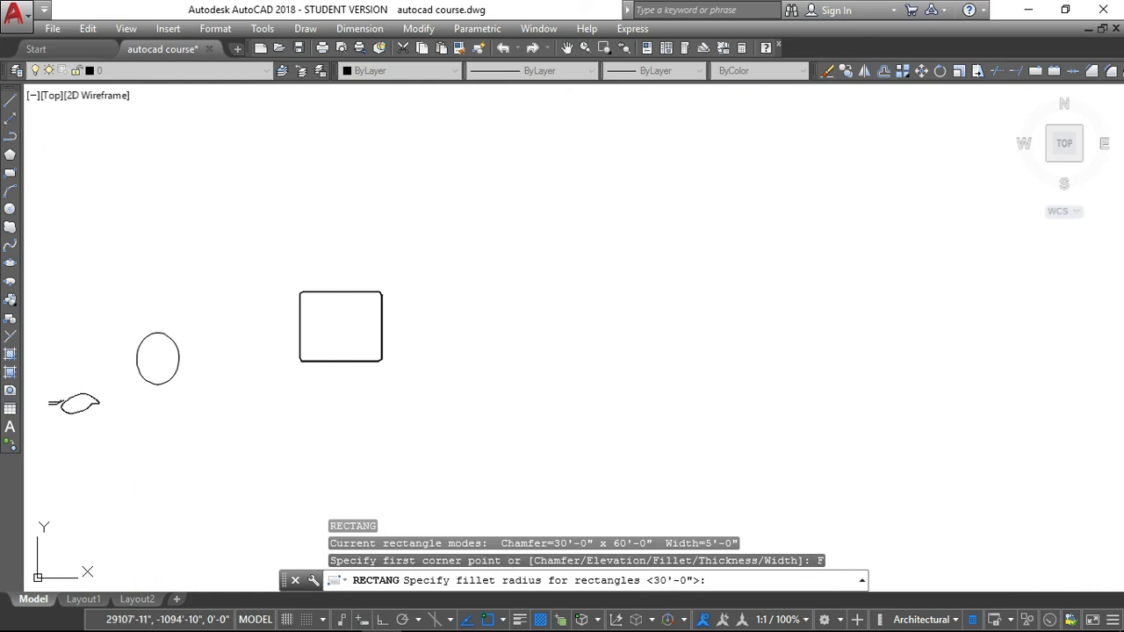
pyautogui.scroll(5, 383, 292)
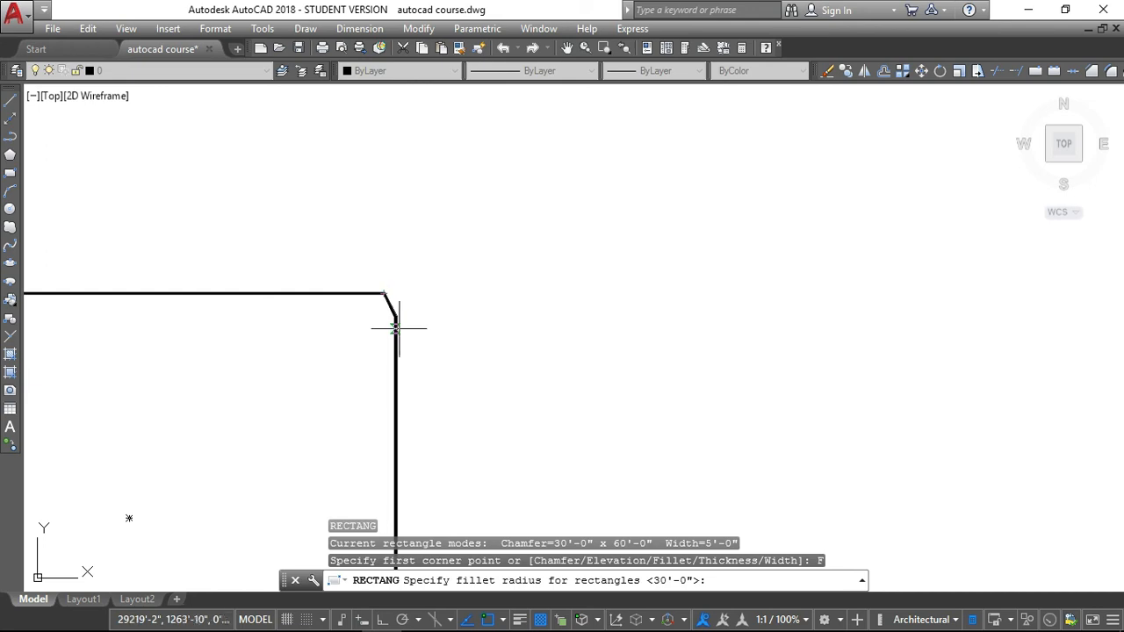
pyautogui.scroll(-5, 400, 316)
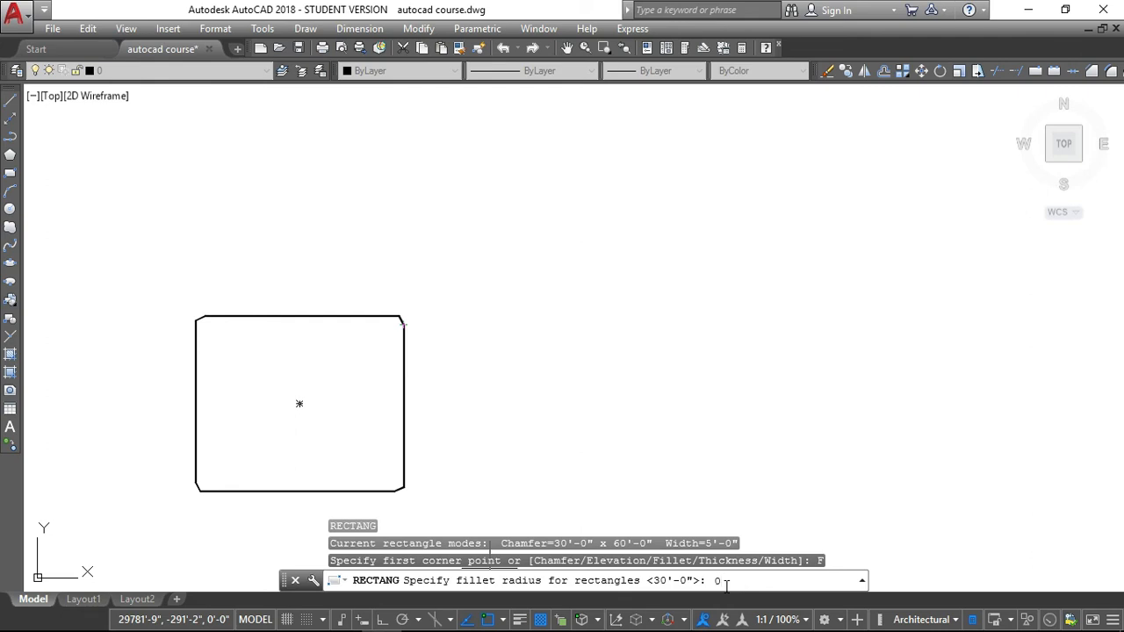
pyautogui.press('Return')
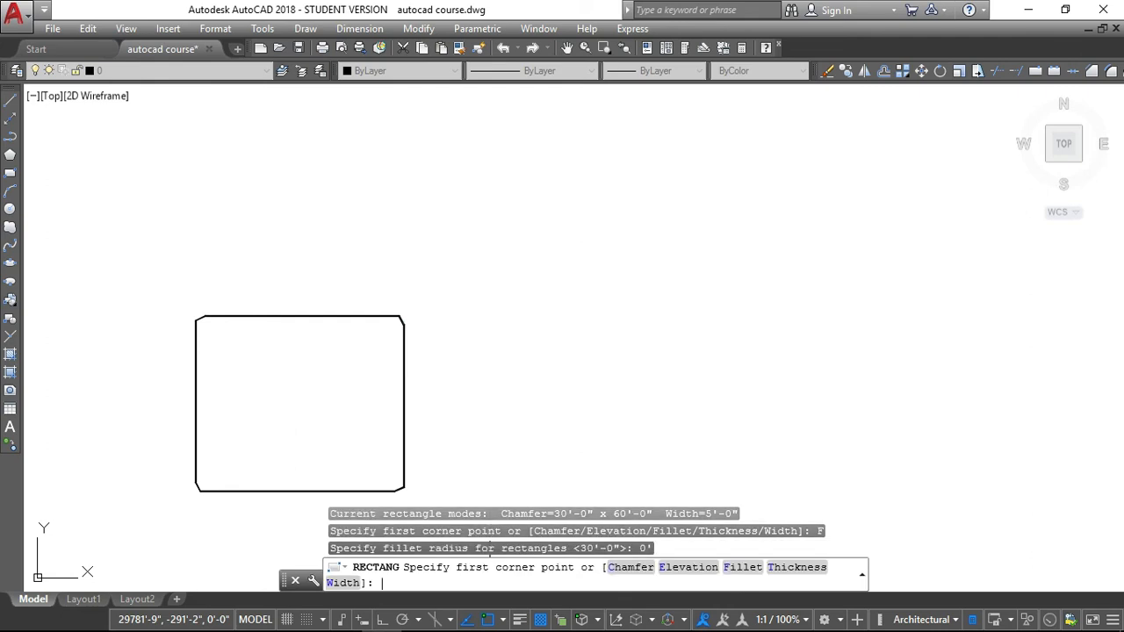
pyautogui.click(480, 316)
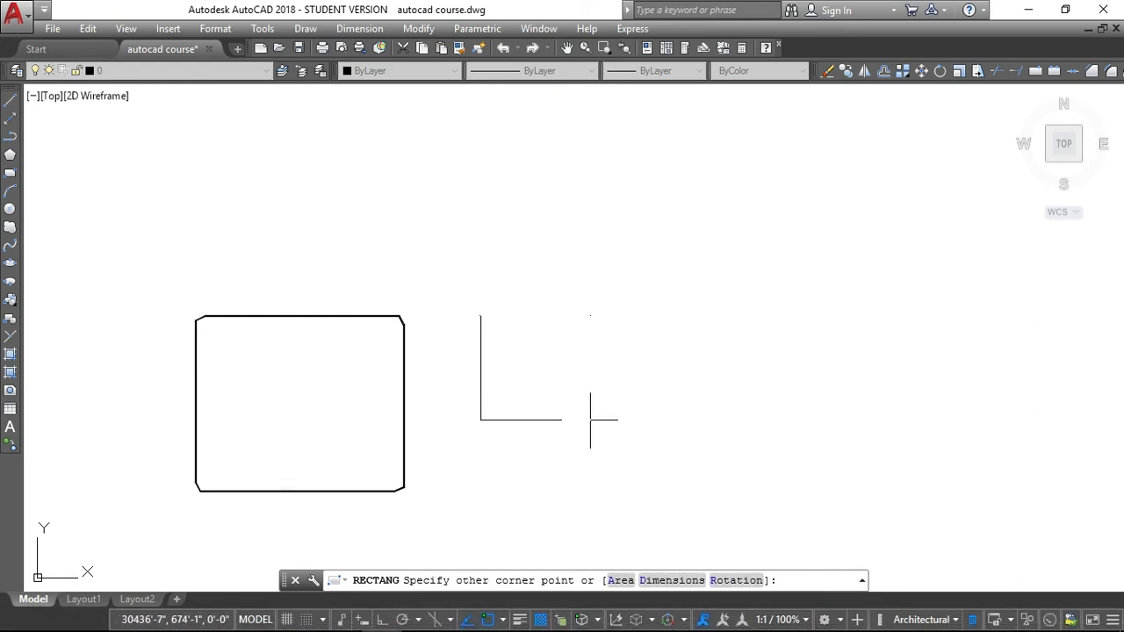
pyautogui.click(603, 432)
# Compare the upper corners of the new rectangle with the chamfered upper-right corner of the rectangle beside it
pyautogui.scroll(6, 499, 341)
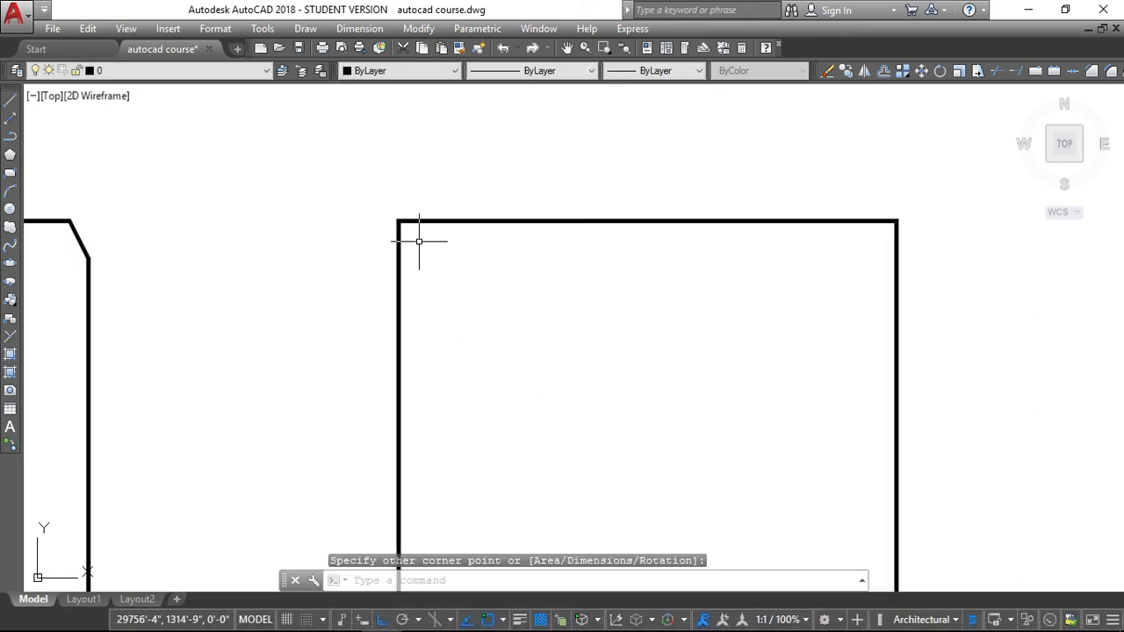
pyautogui.scroll(-4, 394, 265)
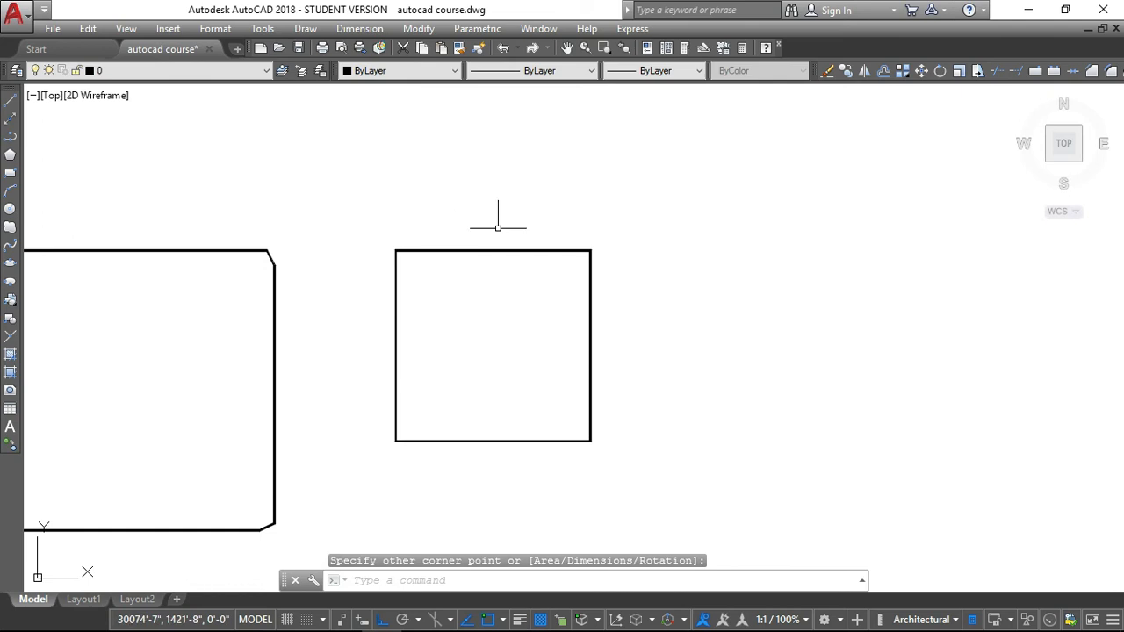
pyautogui.scroll(8, 619, 230)
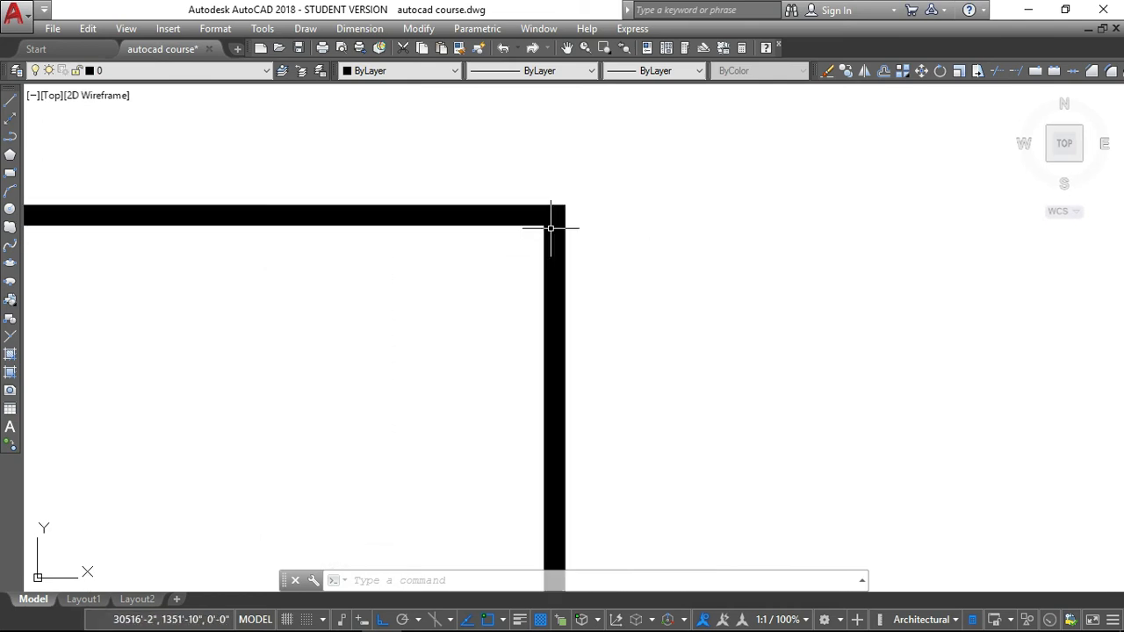
pyautogui.scroll(-6, 477, 254)
pyautogui.scroll(-2, 168, 273)
pyautogui.scroll(10, 136, 256)
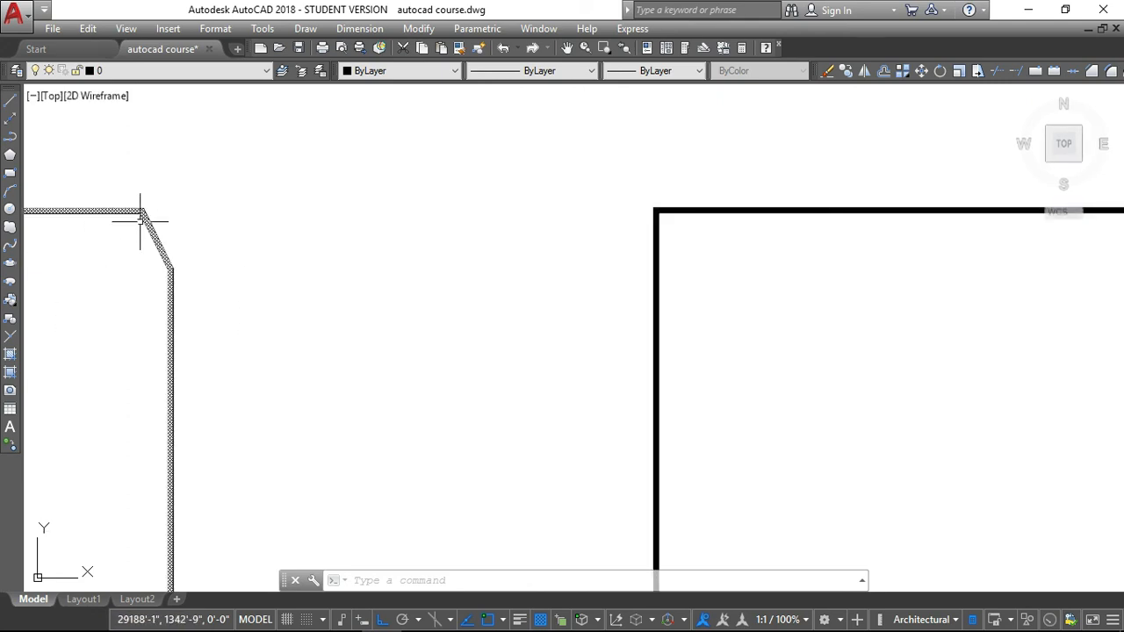
pyautogui.scroll(-8, 181, 261)
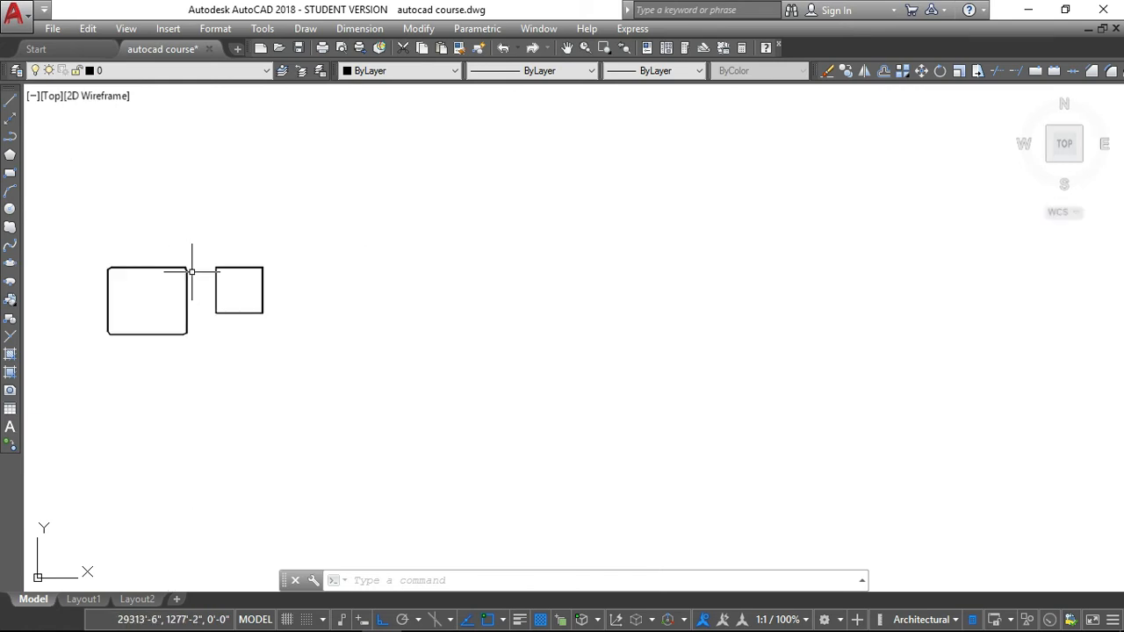
pyautogui.scroll(3, 191, 272)
pyautogui.scroll(5, 181, 243)
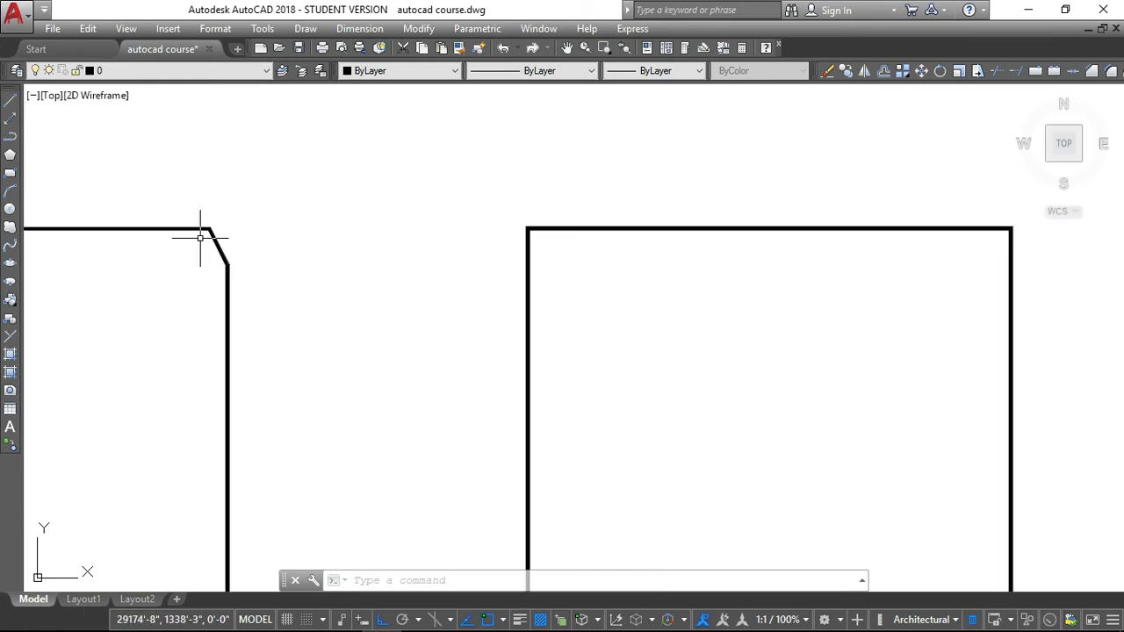
pyautogui.scroll(-8, 200, 237)
# Draw a tall narrow rectangle right of the others, with a 5' first chamfer distance and the second distance set by two picked points
pyautogui.write('ze')
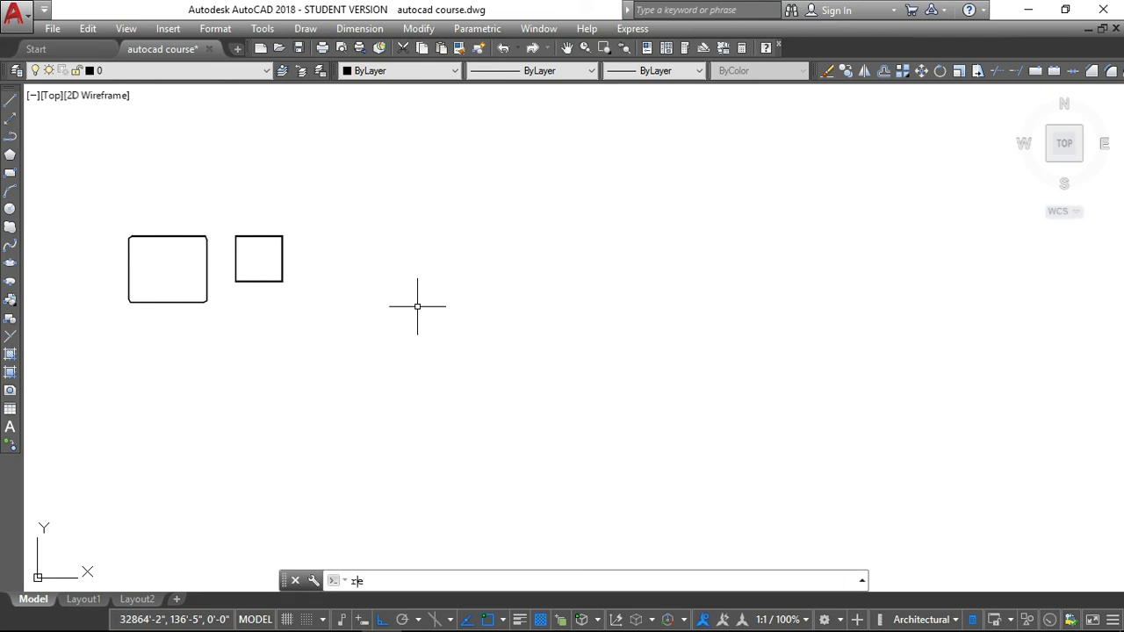
pyautogui.press('Return')
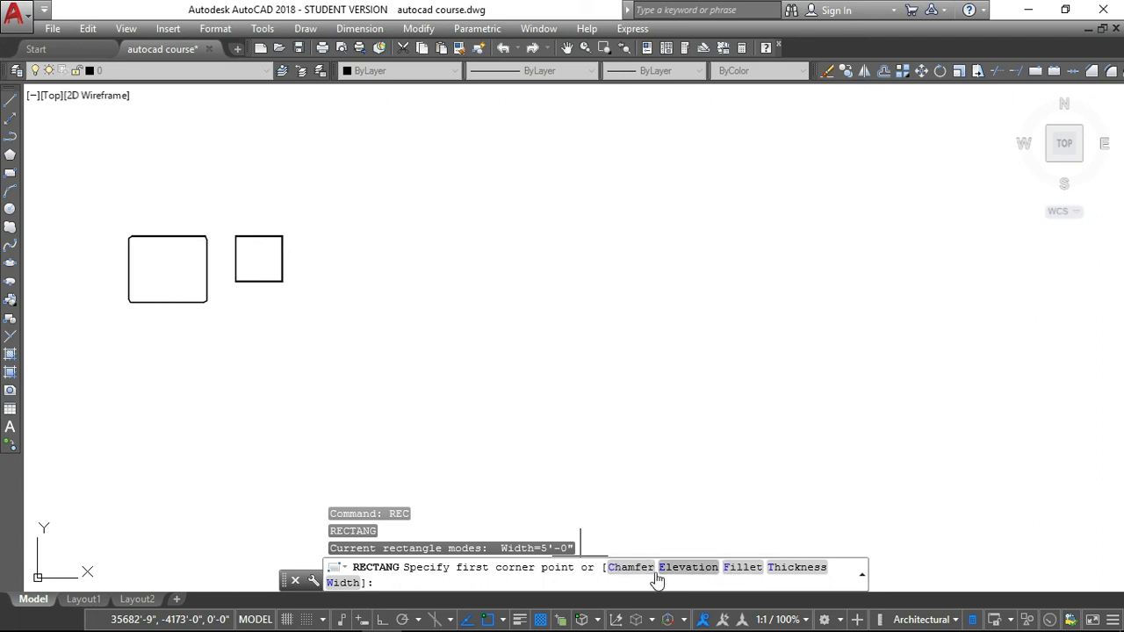
pyautogui.click(630, 567)
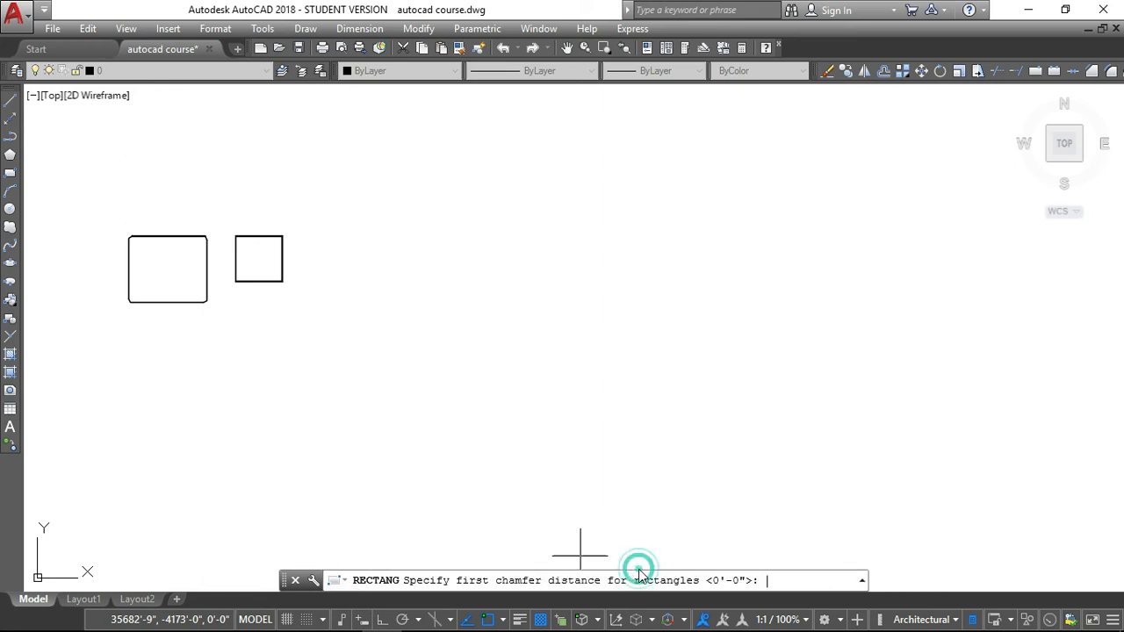
pyautogui.click(770, 581)
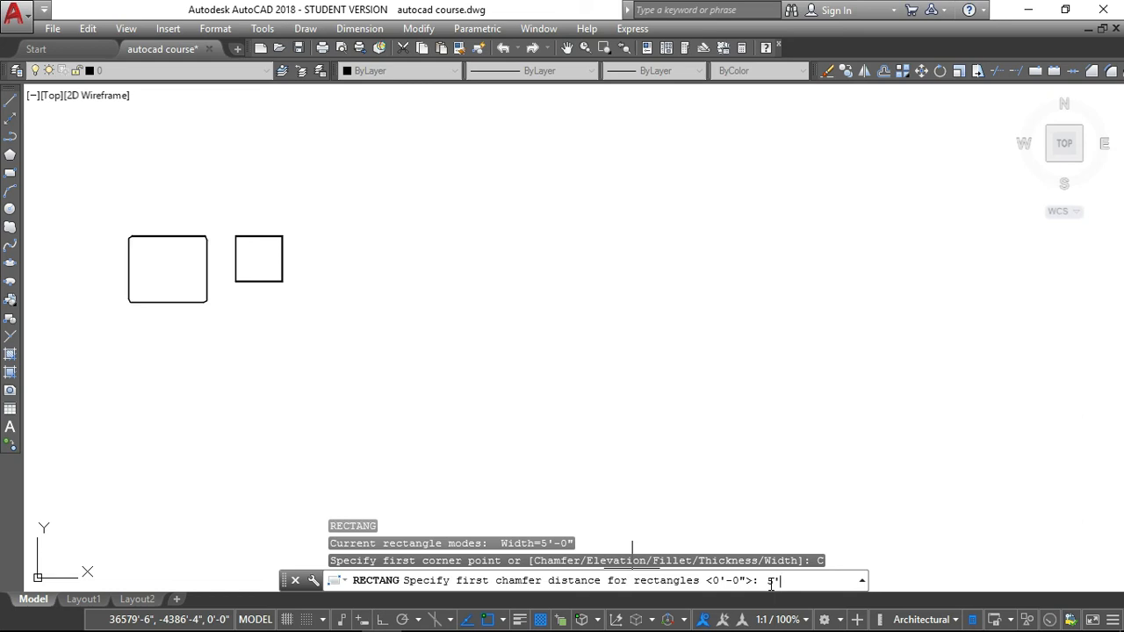
pyautogui.write("5'")
pyautogui.press('Return')
pyautogui.click(411, 265)
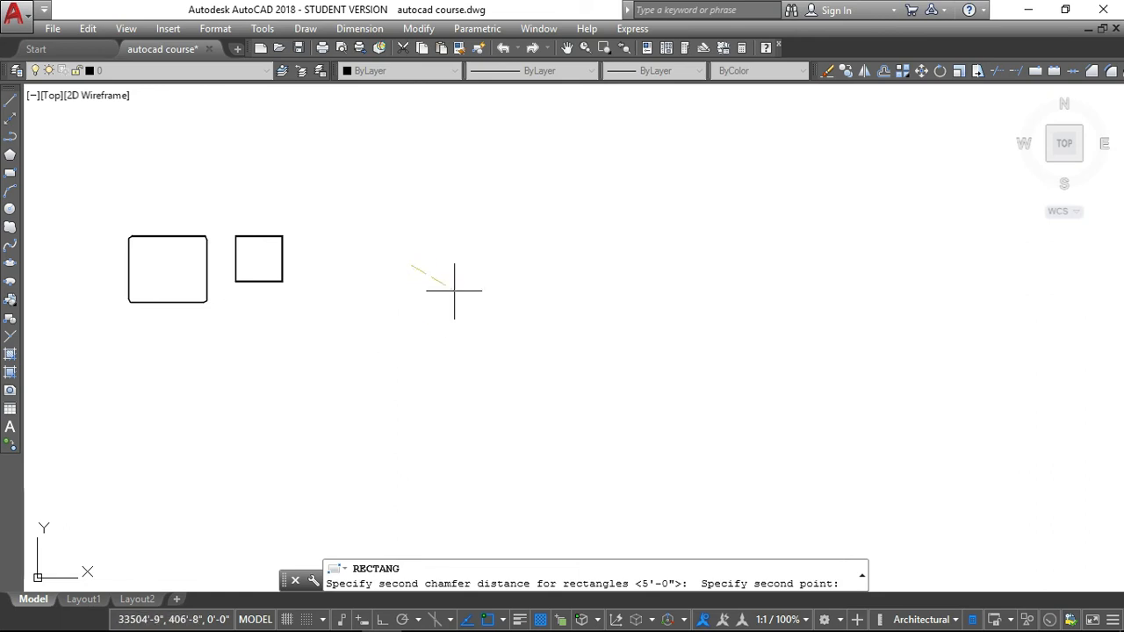
pyautogui.click(474, 269)
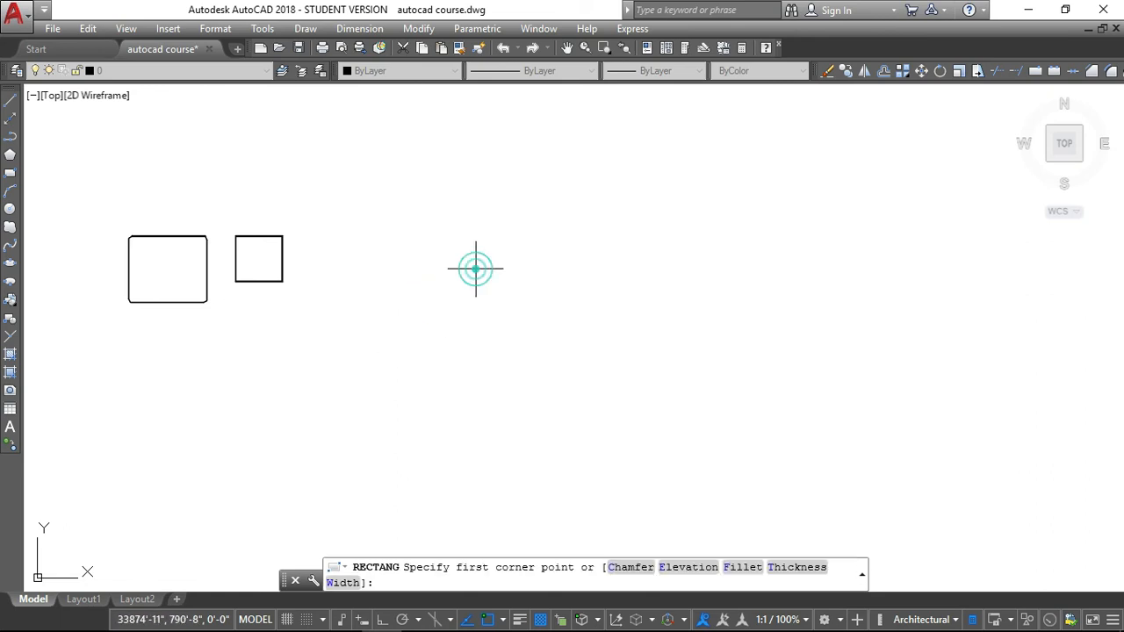
pyautogui.click(438, 328)
pyautogui.click(430, 256)
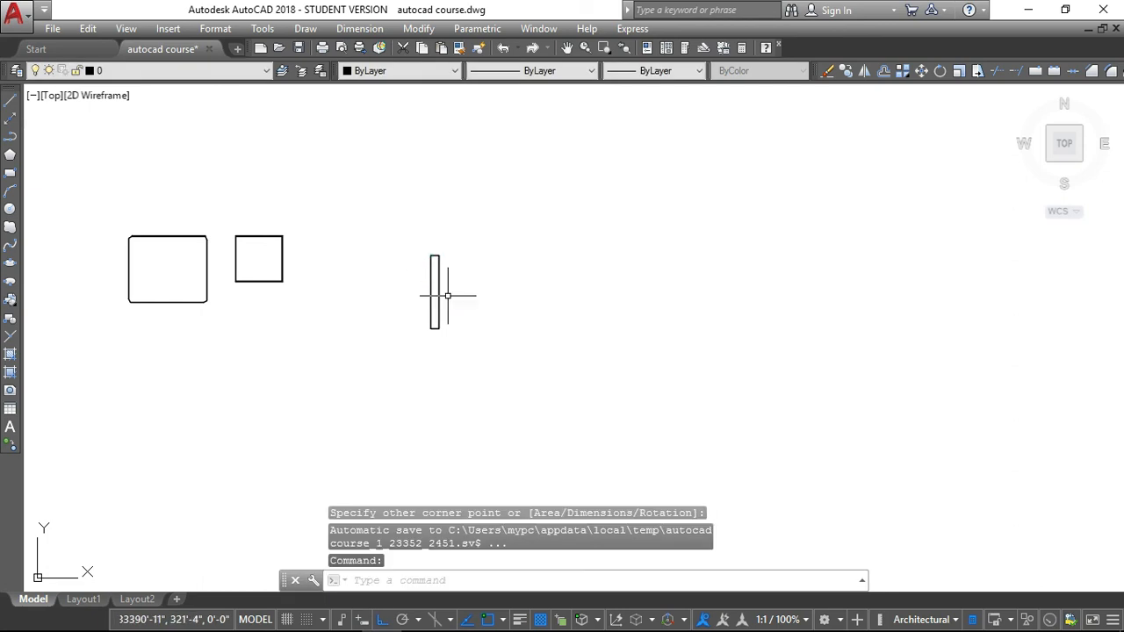
# Examine the upper-right and upper-left corners of the narrow rectangle up close, selecting its outline to show the grips
pyautogui.scroll(5, 434, 277)
pyautogui.scroll(8, 465, 195)
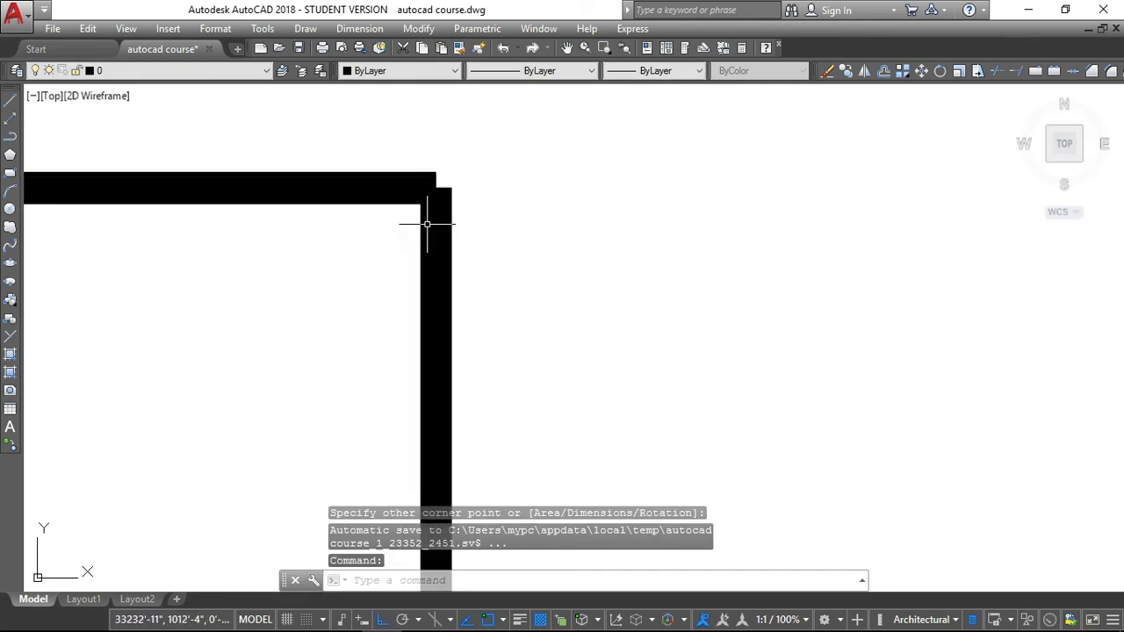
pyautogui.scroll(-3, 437, 178)
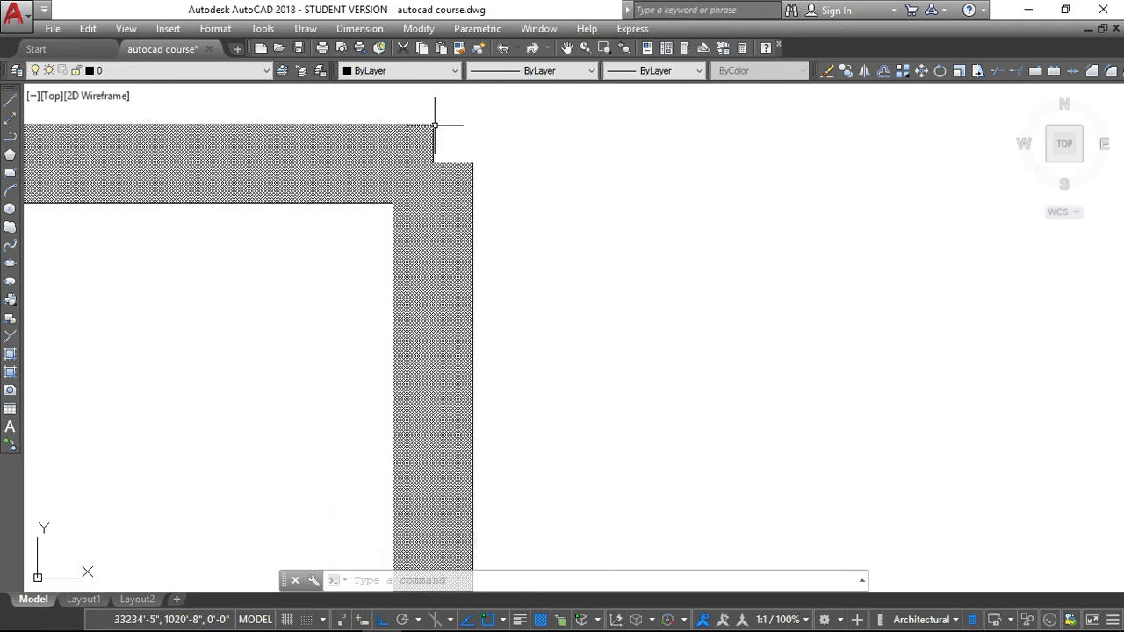
pyautogui.scroll(-4, 434, 175)
pyautogui.scroll(7, 263, 188)
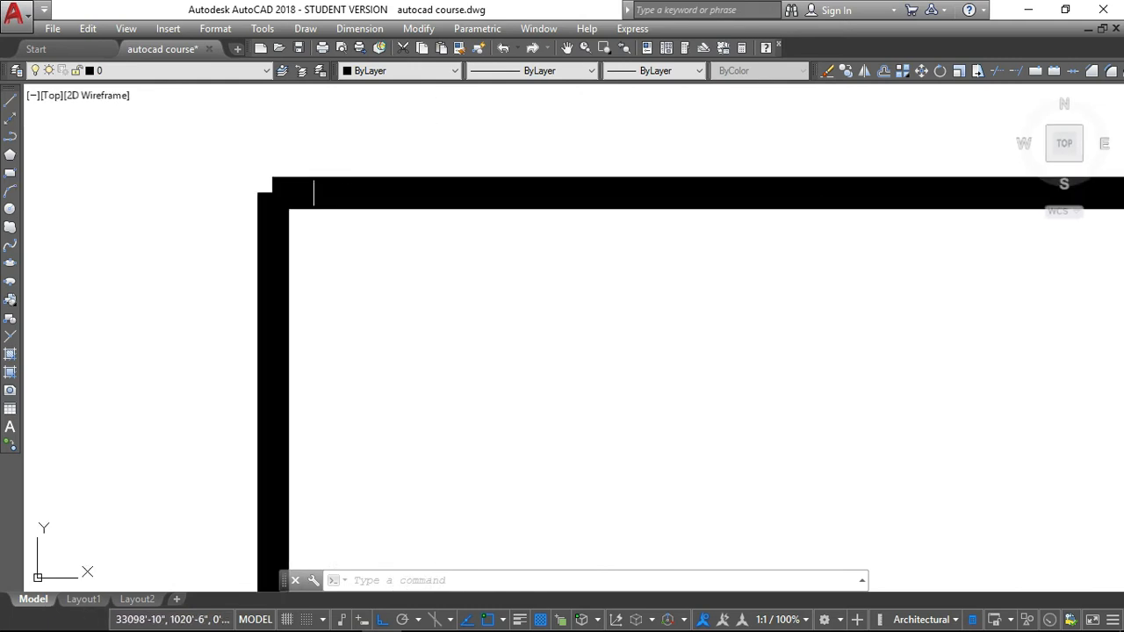
pyautogui.click(422, 185)
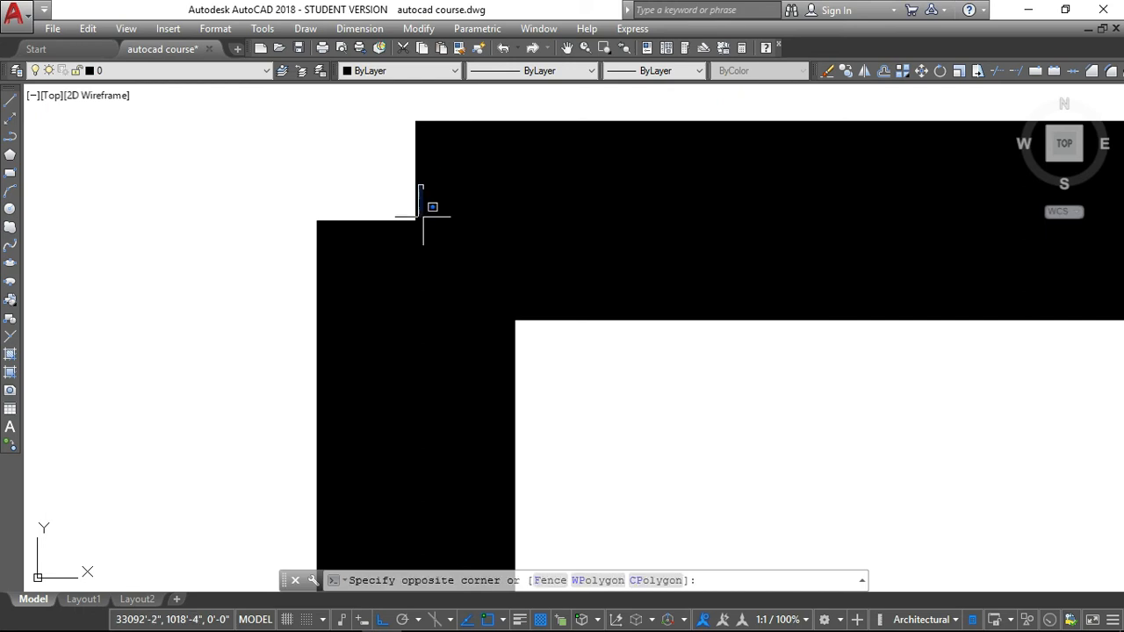
pyautogui.click(422, 216)
pyautogui.click(413, 221)
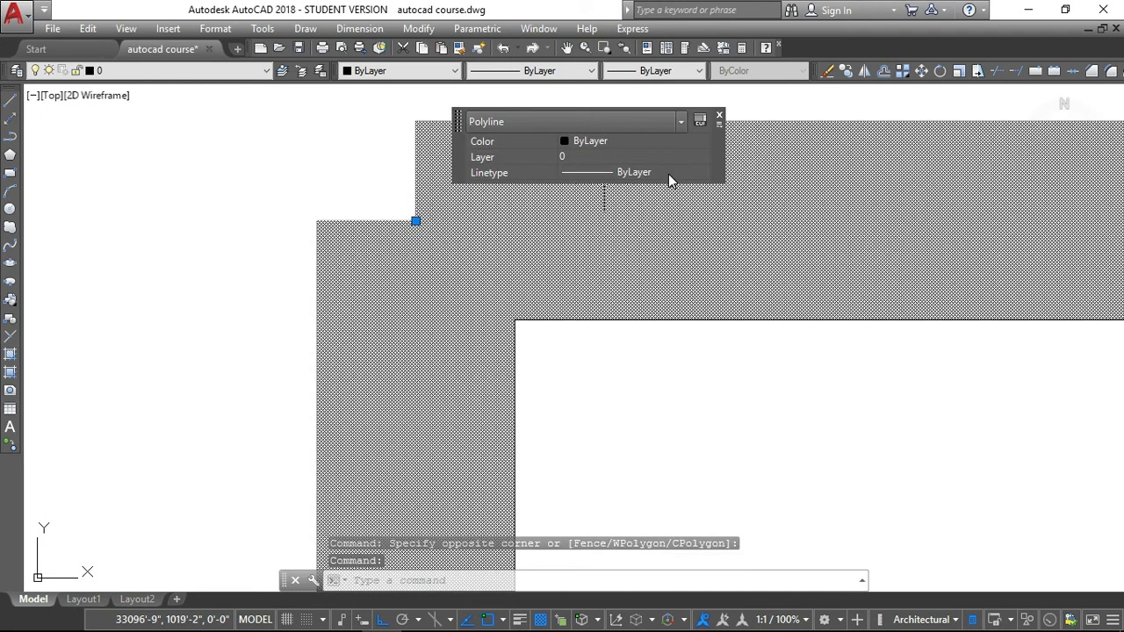
pyautogui.scroll(-12, 525, 296)
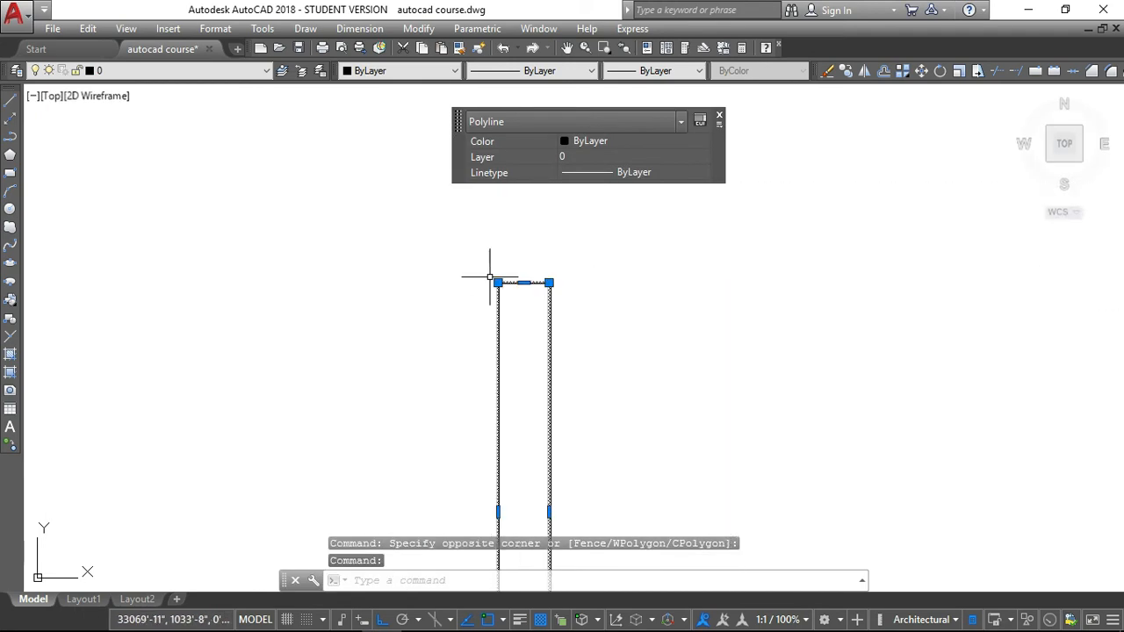
pyautogui.press('space')
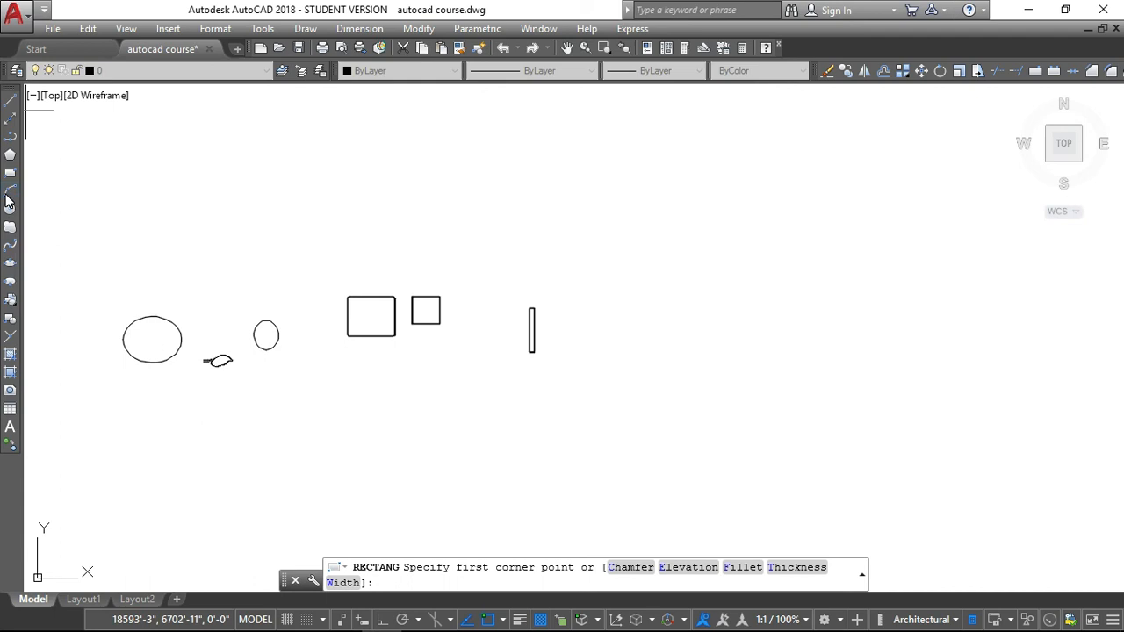
pyautogui.click(304, 28)
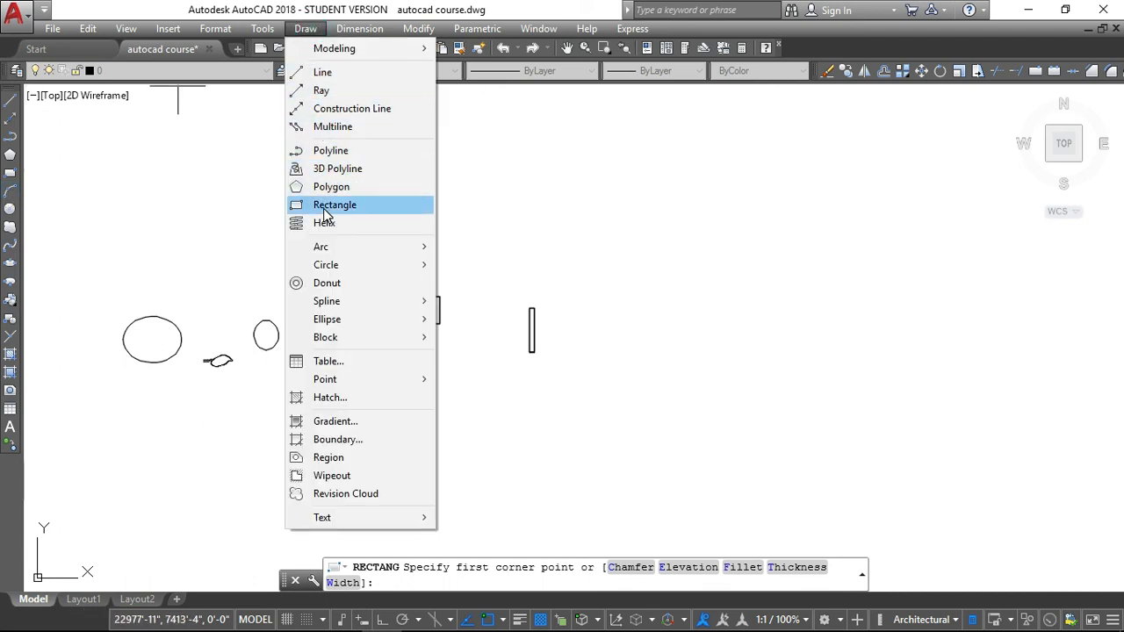
pyautogui.moveTo(329, 251)
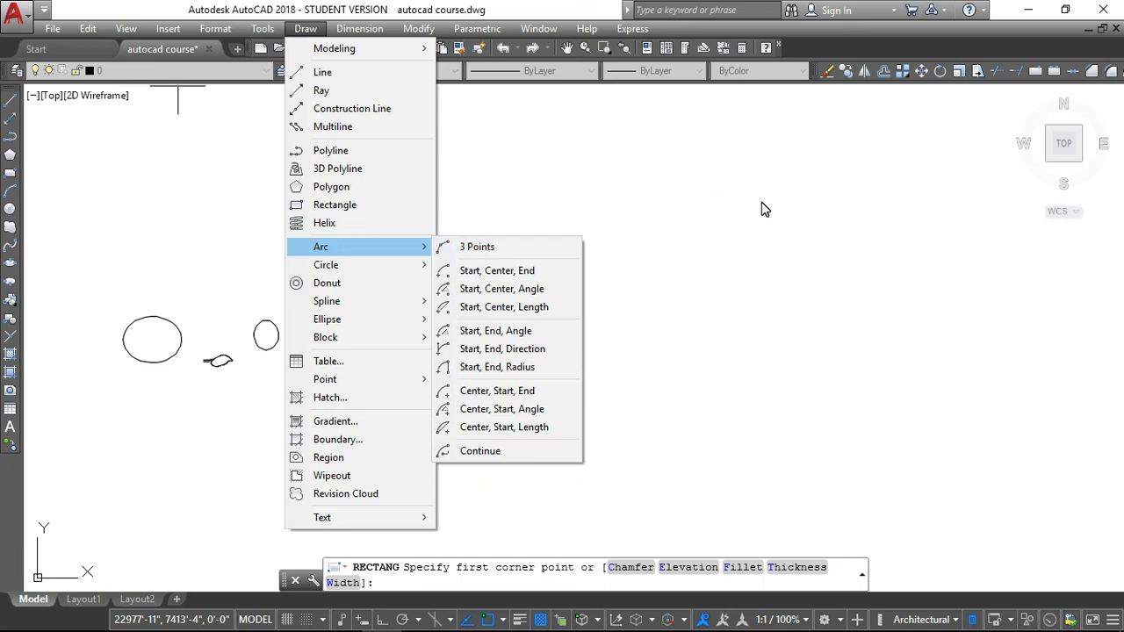
pyautogui.click(740, 232)
pyautogui.click(739, 232)
pyautogui.press('Escape')
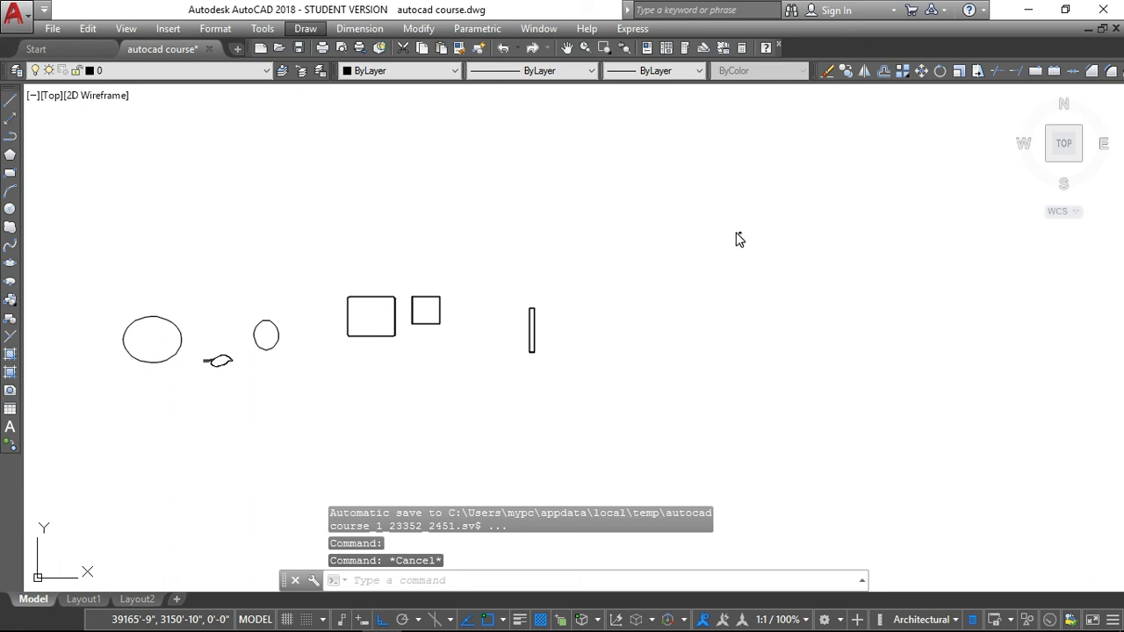
pyautogui.click(740, 232)
pyautogui.press('Delete')
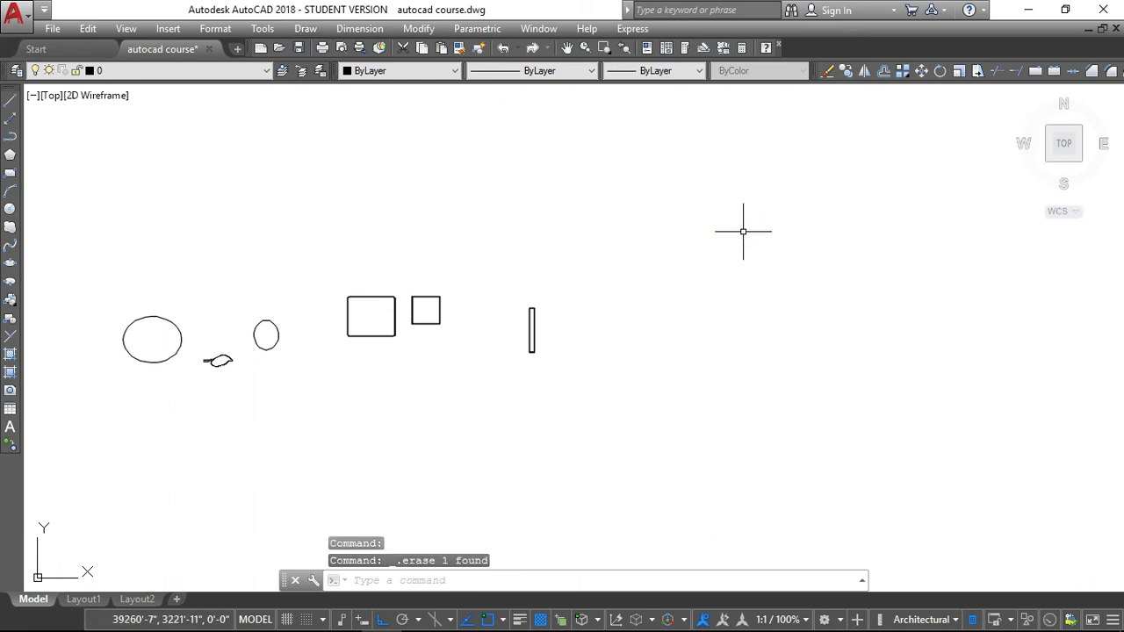
pyautogui.press('Escape')
# Draw a three-point arc in the empty area to the right of the tall narrow rectangle
pyautogui.write('ar')
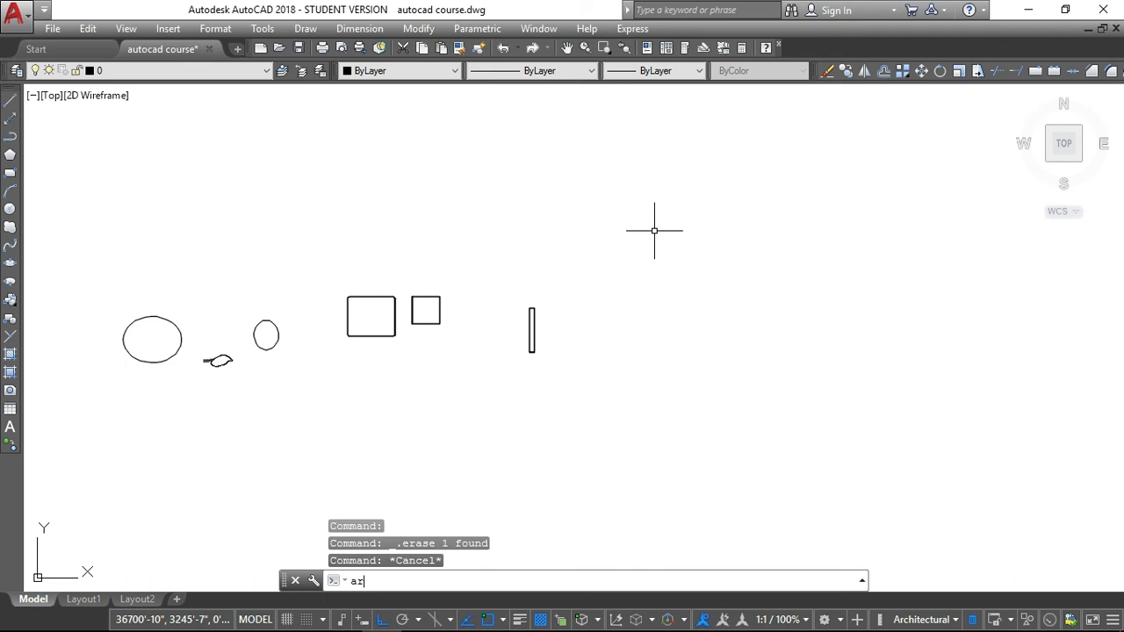
pyautogui.write('c')
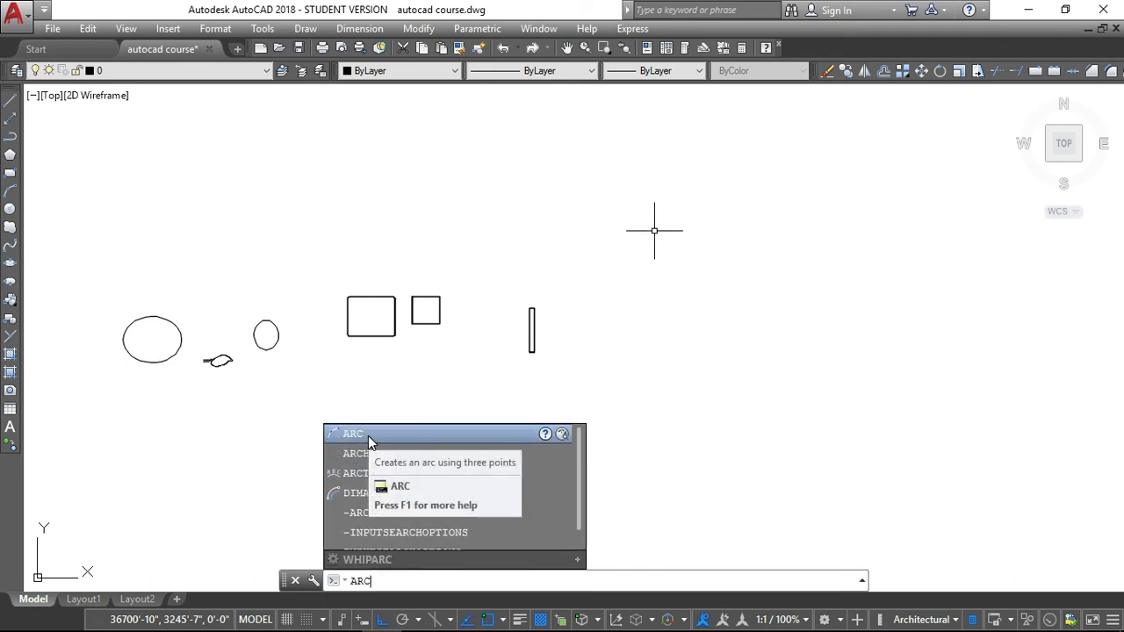
pyautogui.press('BackSpace')
pyautogui.press('BackSpace')
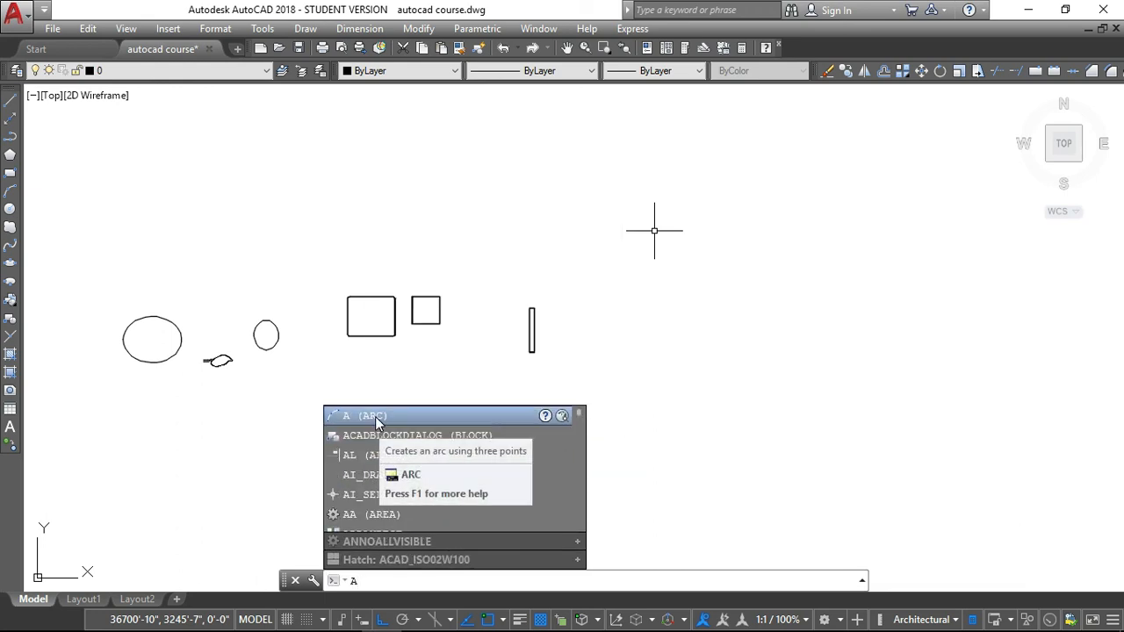
pyautogui.click(375, 416)
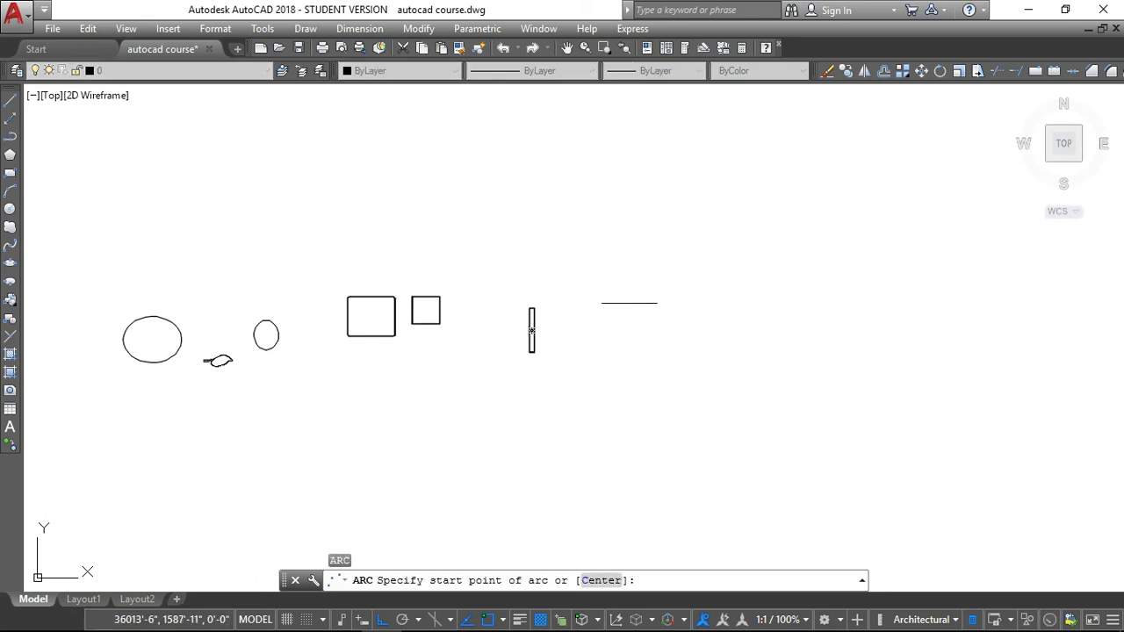
pyautogui.click(612, 354)
pyautogui.click(635, 316)
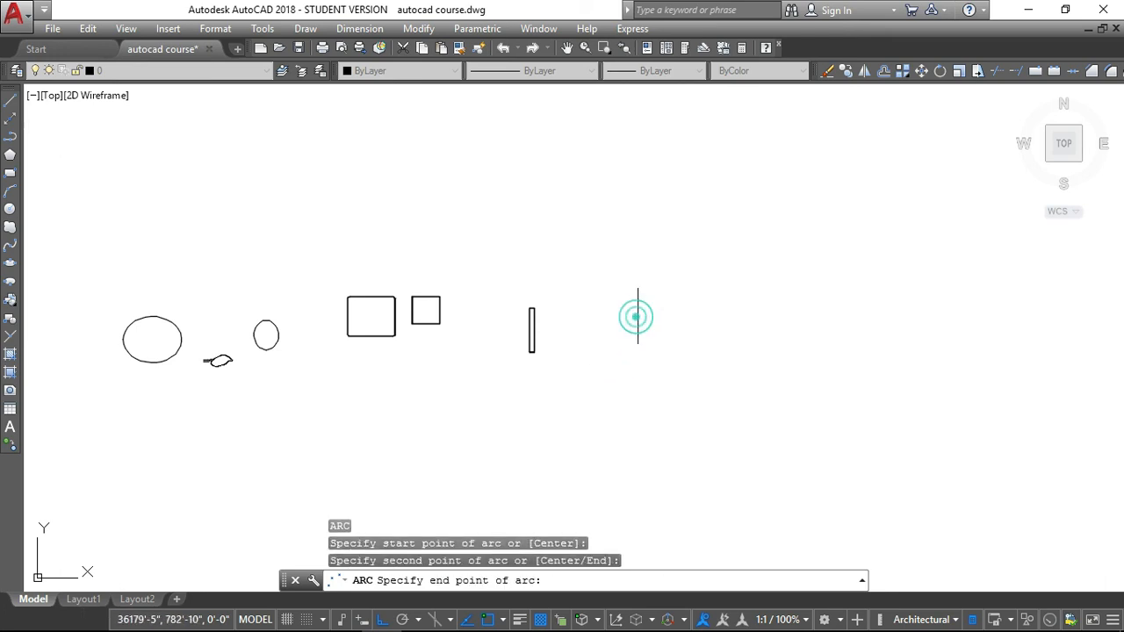
pyautogui.click(676, 322)
pyautogui.scroll(6, 666, 327)
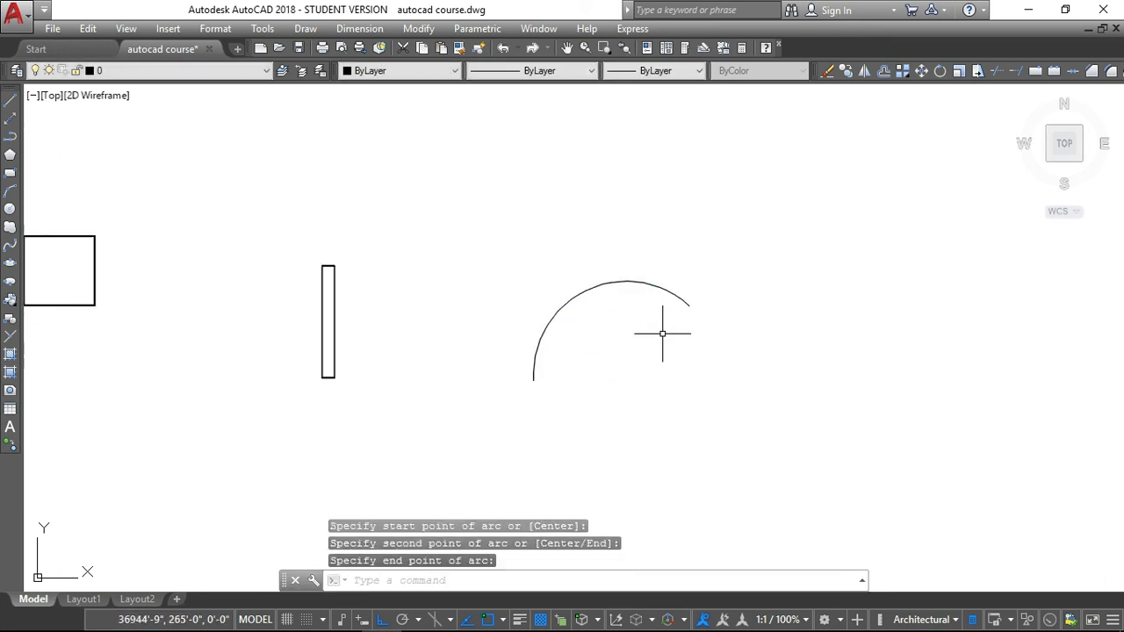
pyautogui.scroll(2, 615, 285)
pyautogui.scroll(-4, 527, 251)
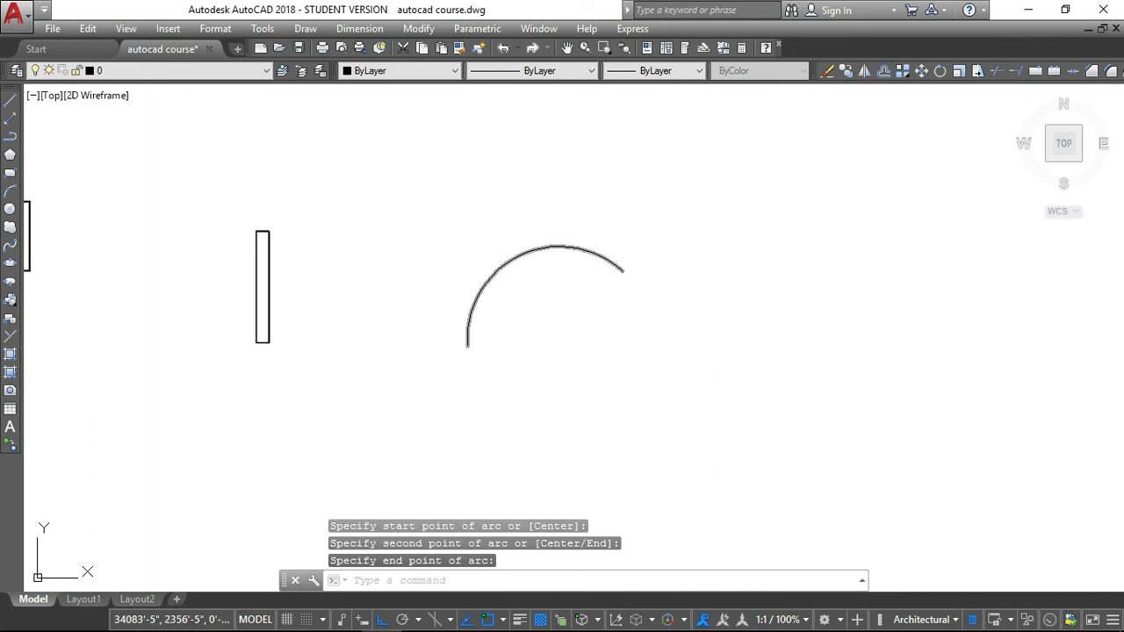
# Add an arc length dimension just outside the upper-left part of the arc and inspect its text up close
pyautogui.click(346, 29)
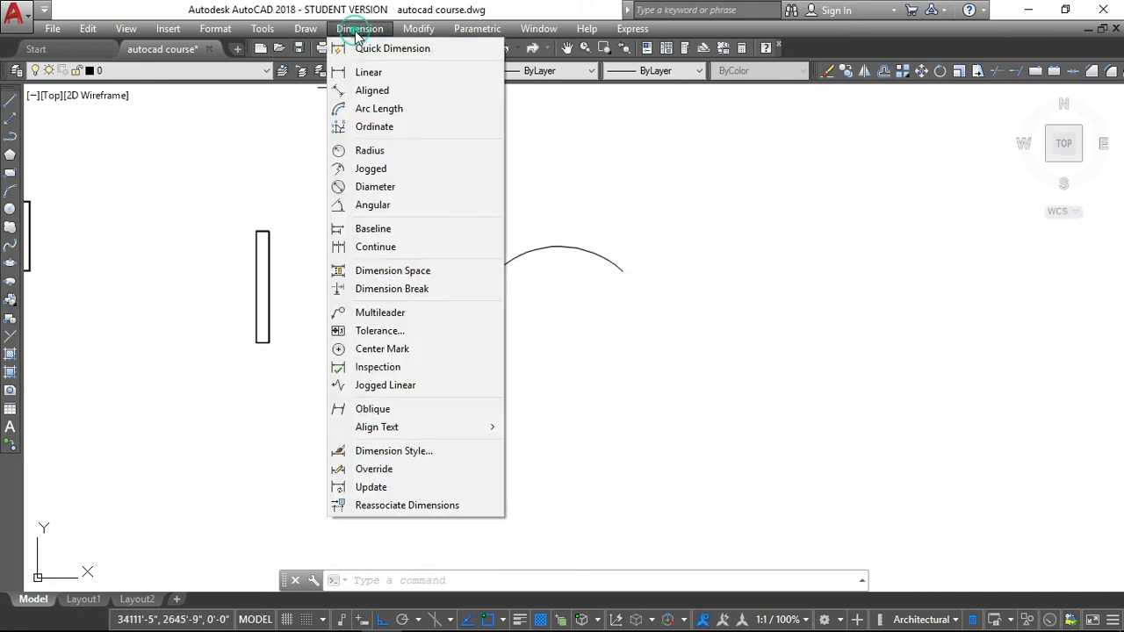
pyautogui.click(367, 111)
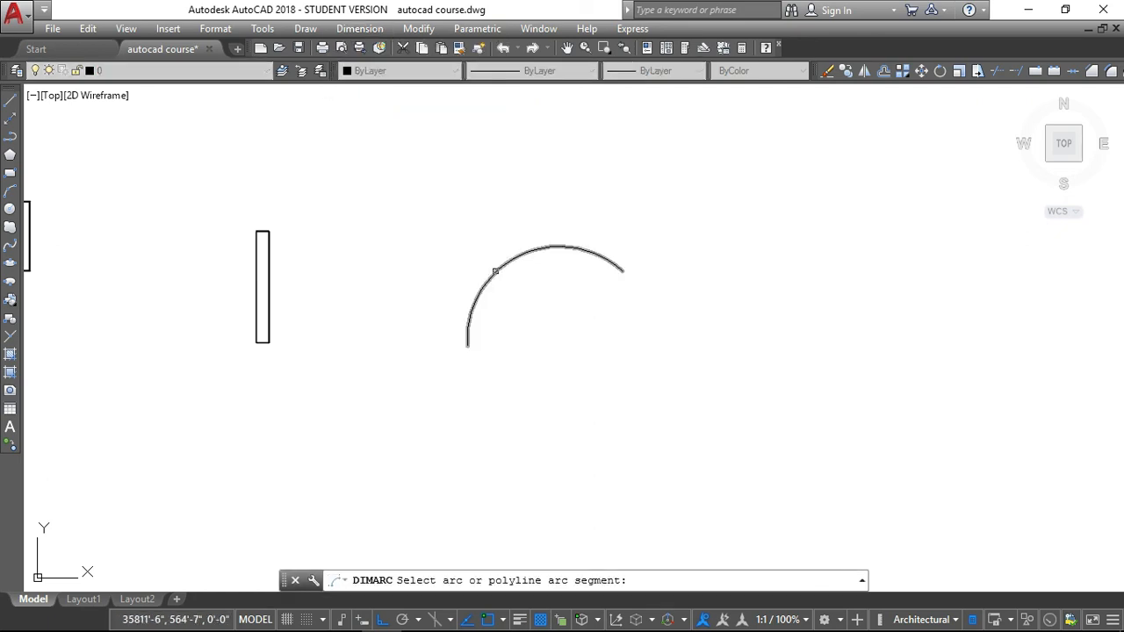
pyautogui.click(492, 265)
pyautogui.click(482, 253)
pyautogui.scroll(5, 516, 251)
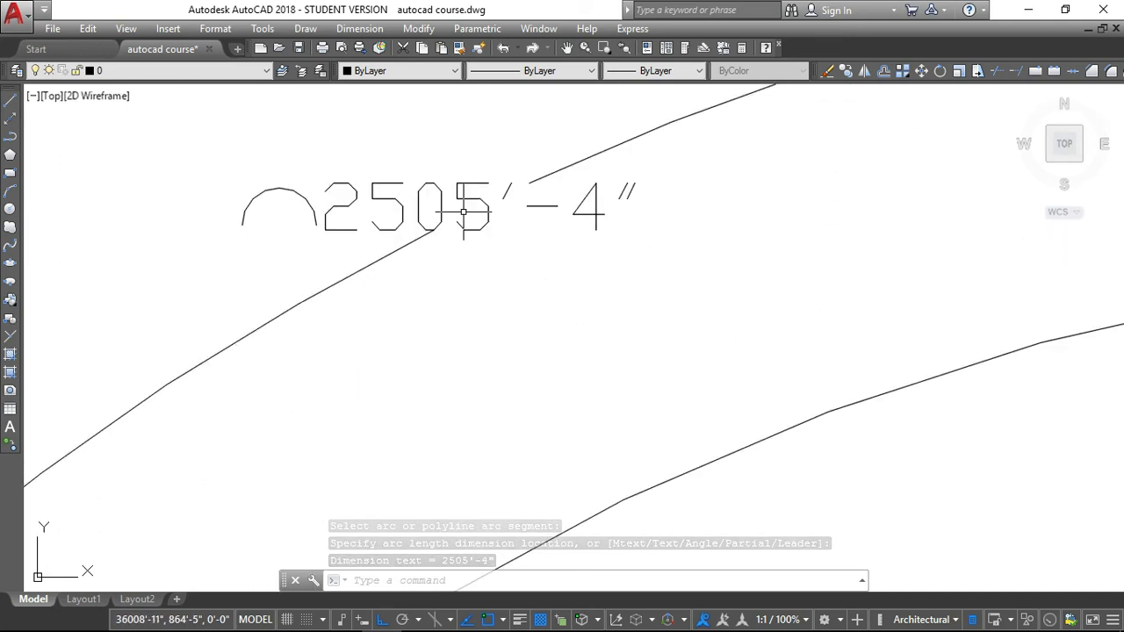
pyautogui.scroll(-5, 430, 210)
# Select the arc length dimension and examine its dimension style, annotative and text override properties
pyautogui.click(429, 221)
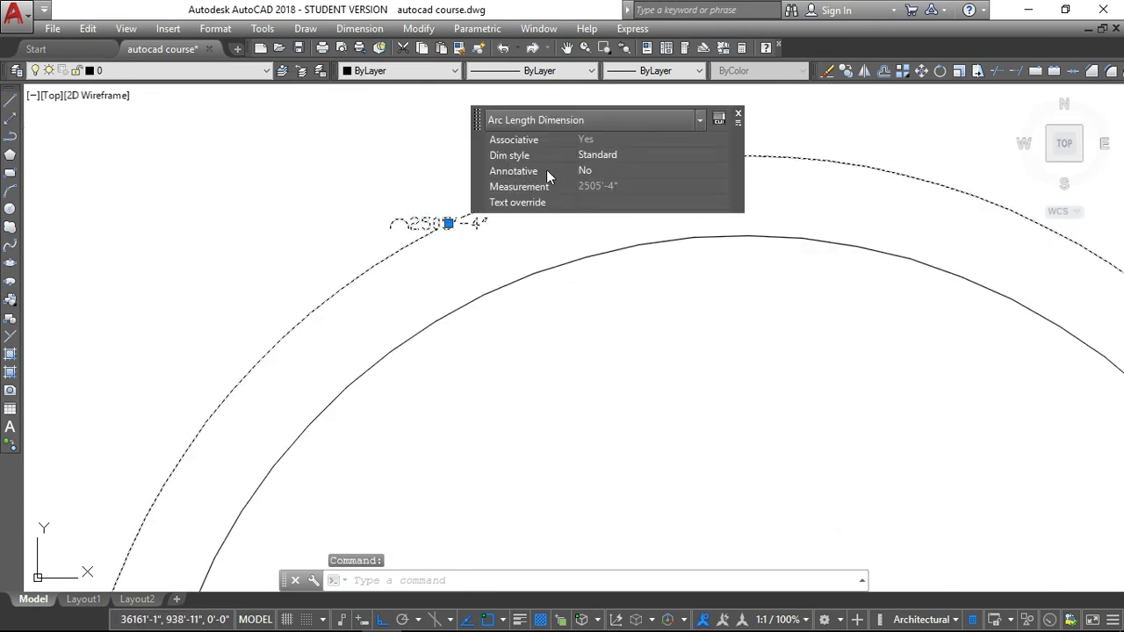
pyautogui.click(521, 204)
pyautogui.click(593, 203)
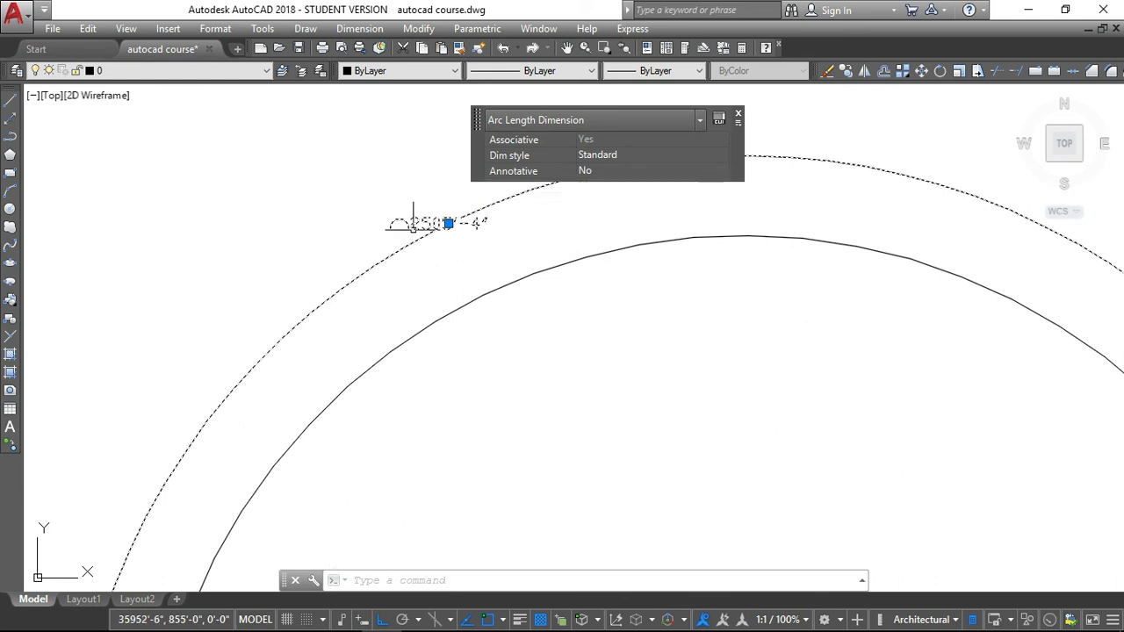
pyautogui.click(541, 176)
pyautogui.click(516, 173)
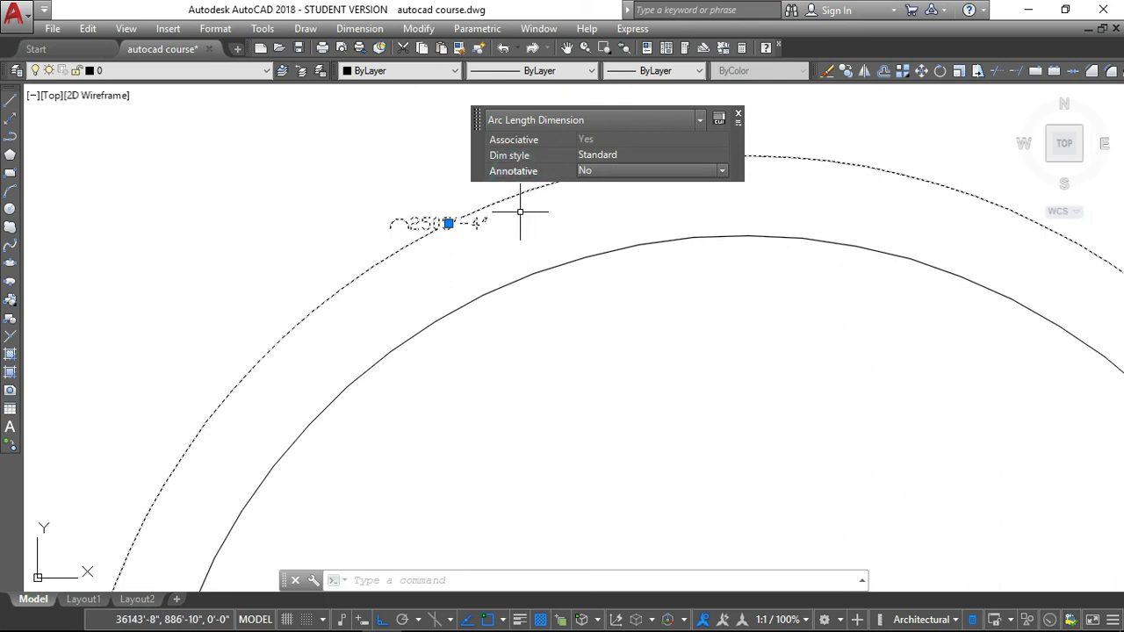
pyautogui.press('Escape')
pyautogui.click(472, 221)
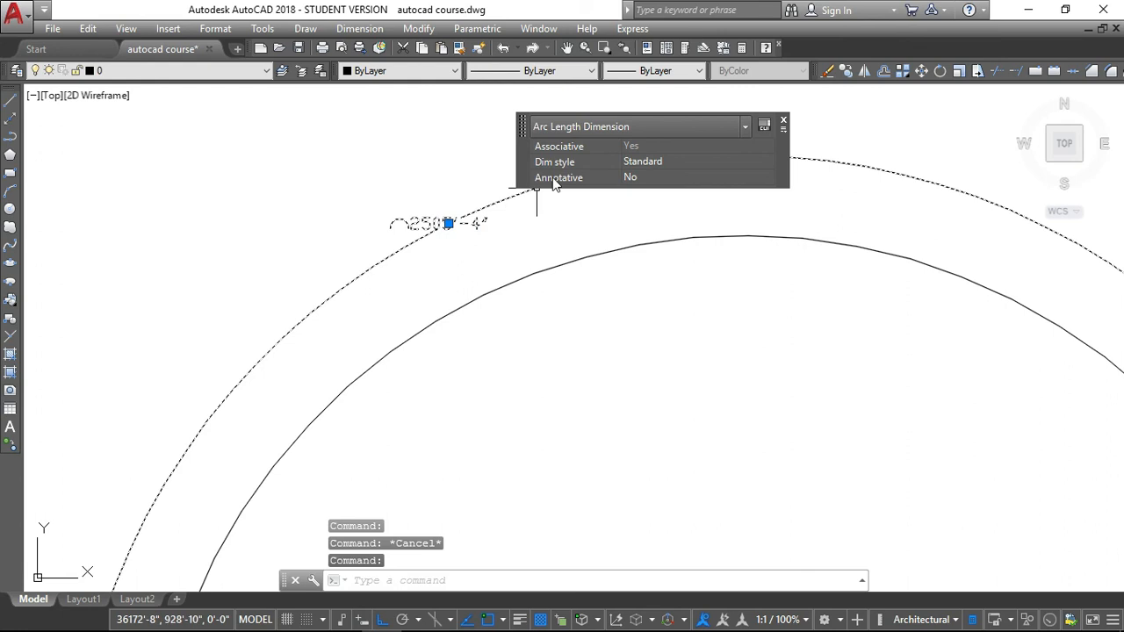
pyautogui.click(702, 161)
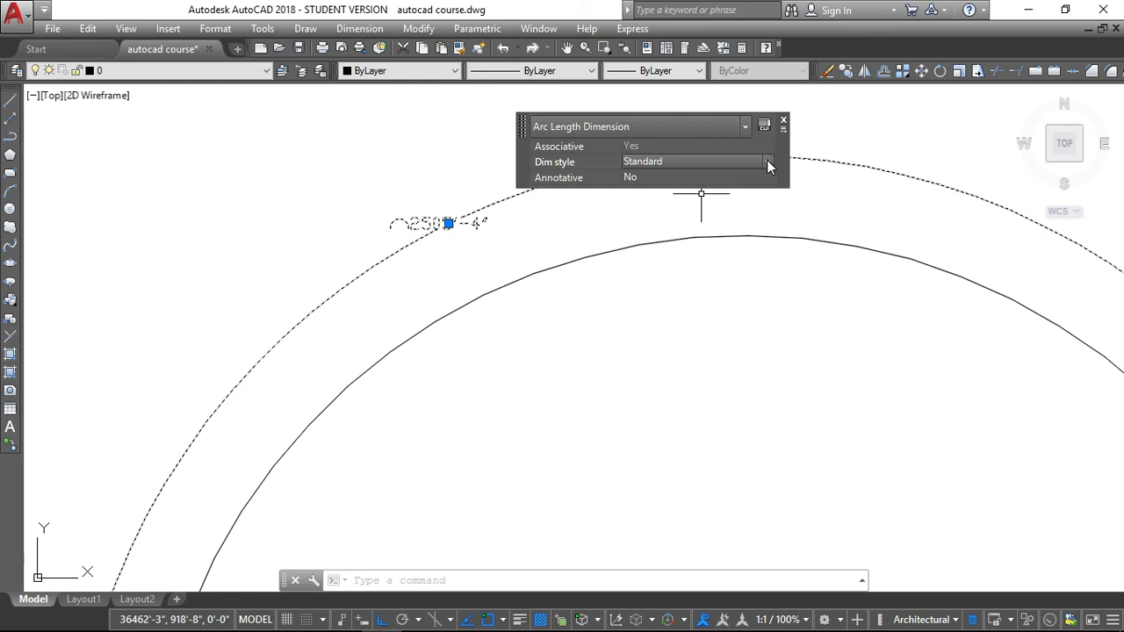
pyautogui.click(744, 178)
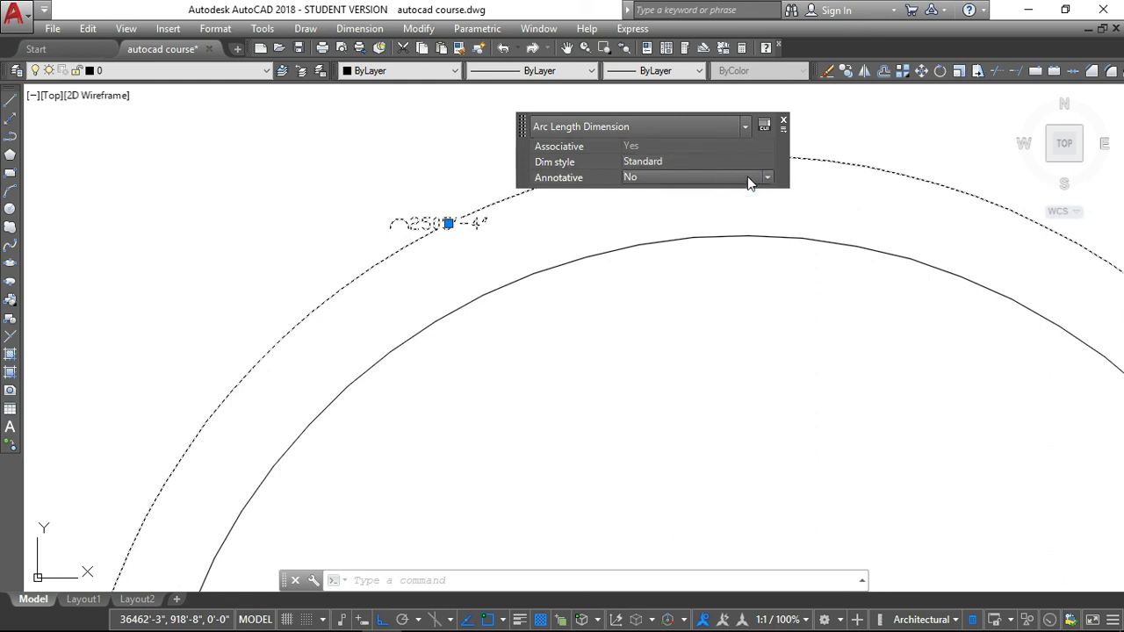
pyautogui.click(761, 161)
pyautogui.click(761, 160)
pyautogui.click(572, 177)
pyautogui.click(729, 160)
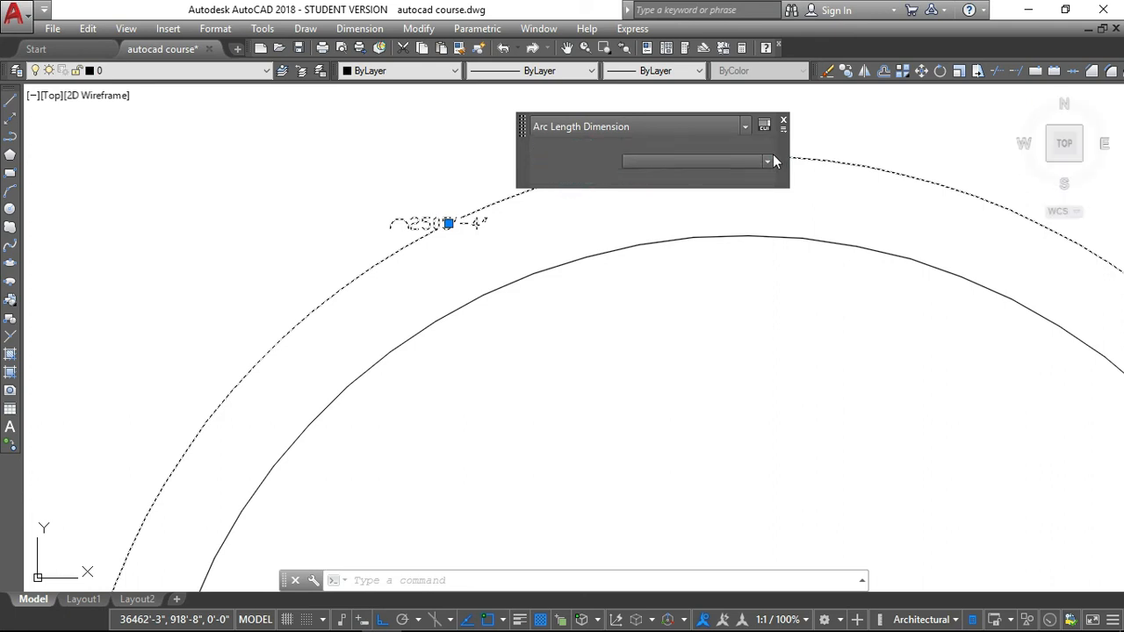
# Override the arc length dimension's text with "afdhaf" and check the text on the drawing
pyautogui.click(636, 209)
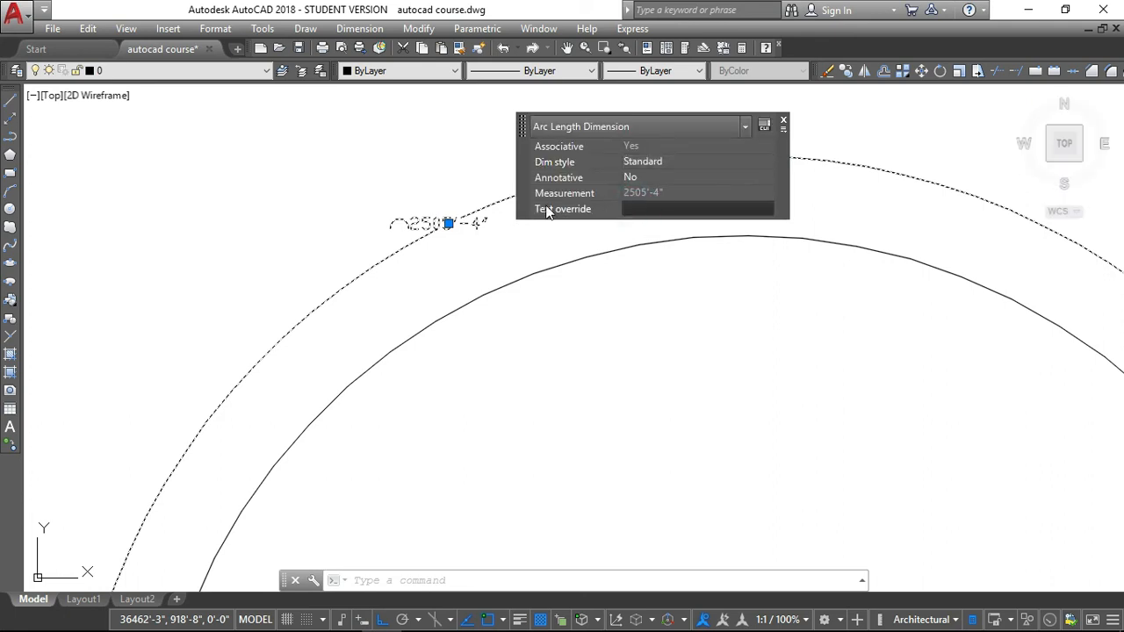
pyautogui.click(651, 209)
pyautogui.press('Return')
pyautogui.scroll(4, 571, 286)
pyautogui.scroll(-2, 545, 274)
pyautogui.scroll(2, 515, 217)
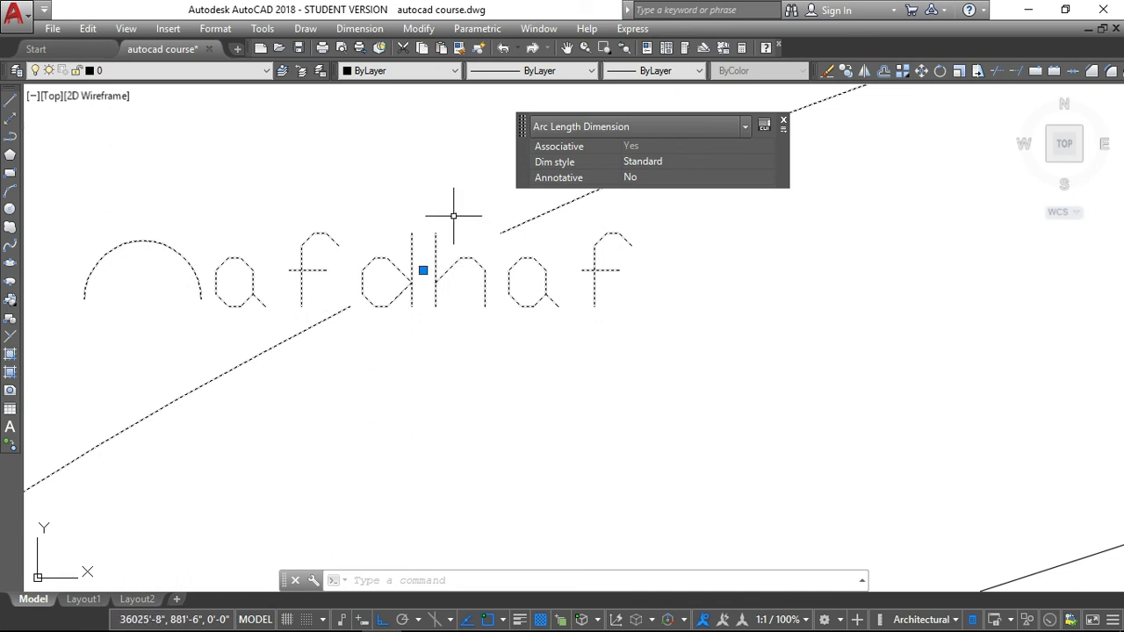
pyautogui.moveTo(613, 154)
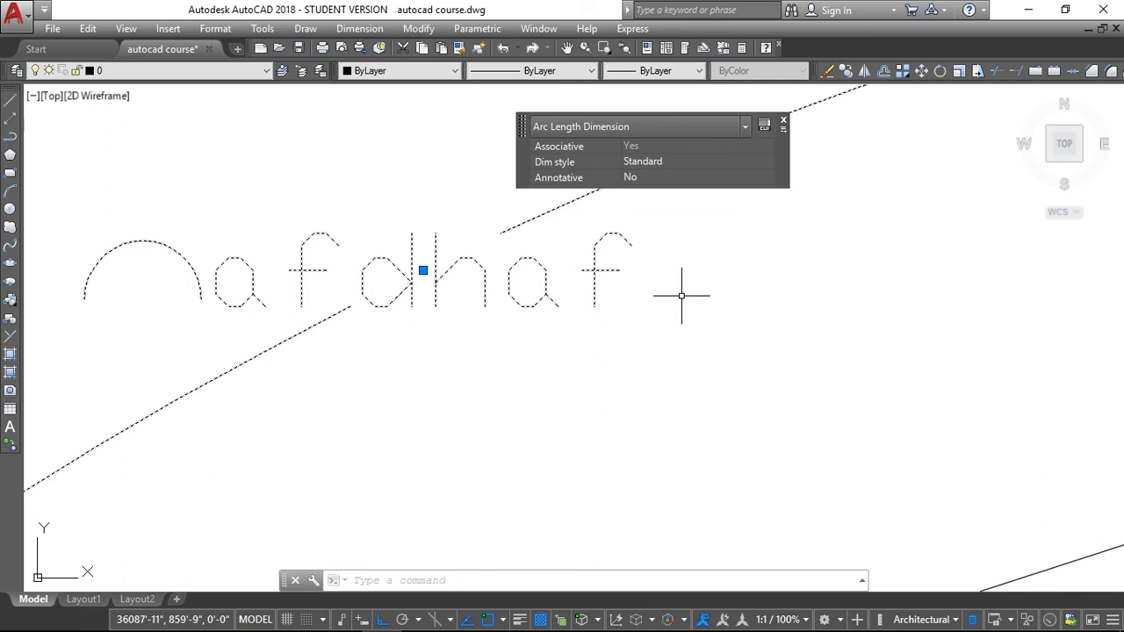
# Delete the arc length dimension from the arc
pyautogui.press('Delete')
pyautogui.scroll(-4, 652, 410)
pyautogui.scroll(4, 591, 383)
pyautogui.scroll(-6, 582, 401)
pyautogui.scroll(-4, 554, 362)
pyautogui.scroll(2, 549, 369)
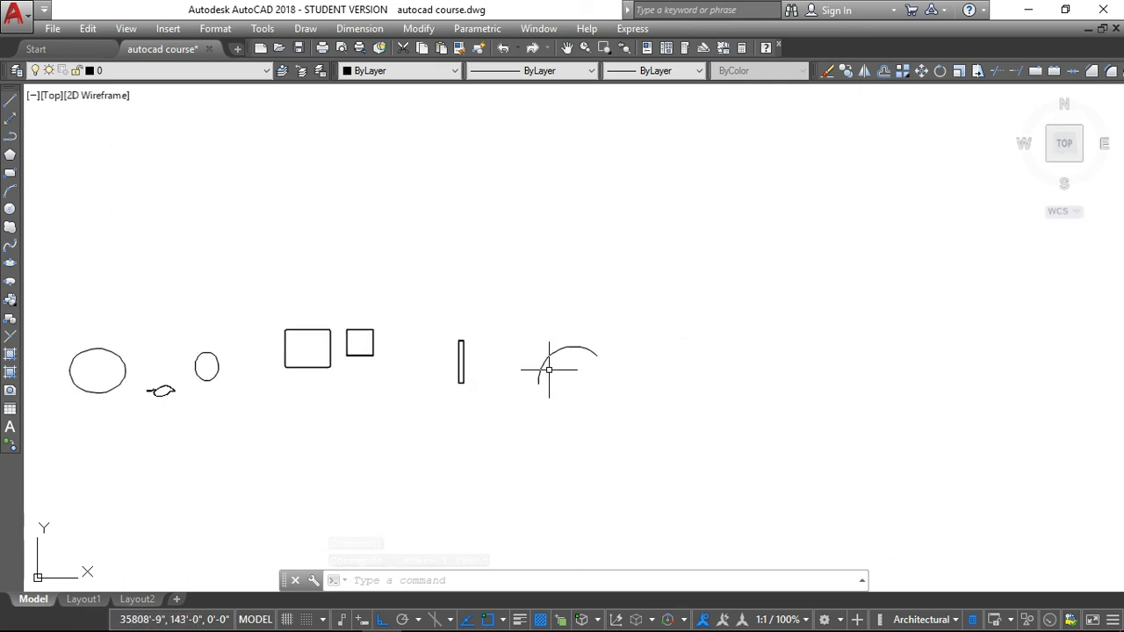
# Add a radius dimension to the arc, placing its text outside the upper-left part of the curve
pyautogui.scroll(2, 544, 366)
pyautogui.click(355, 28)
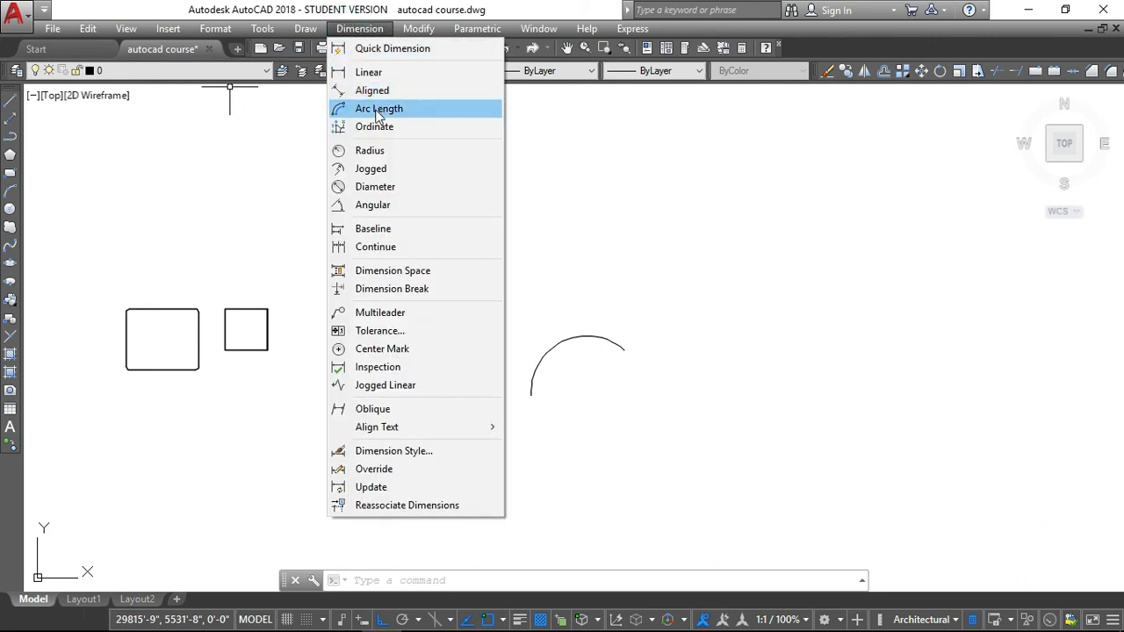
pyautogui.click(368, 151)
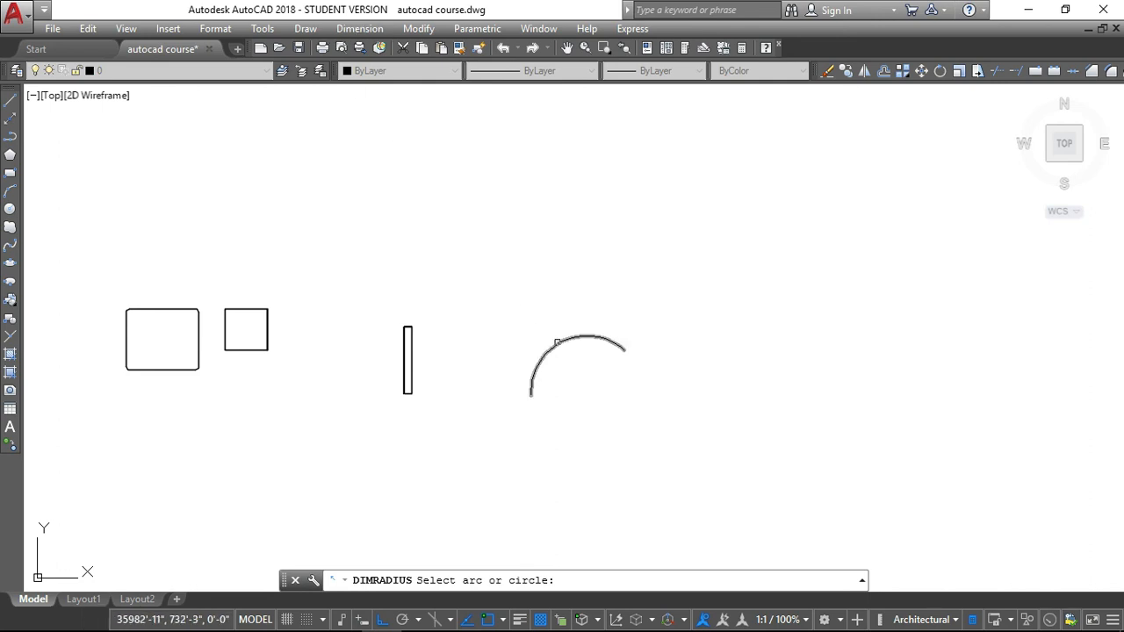
pyautogui.click(554, 343)
pyautogui.click(538, 330)
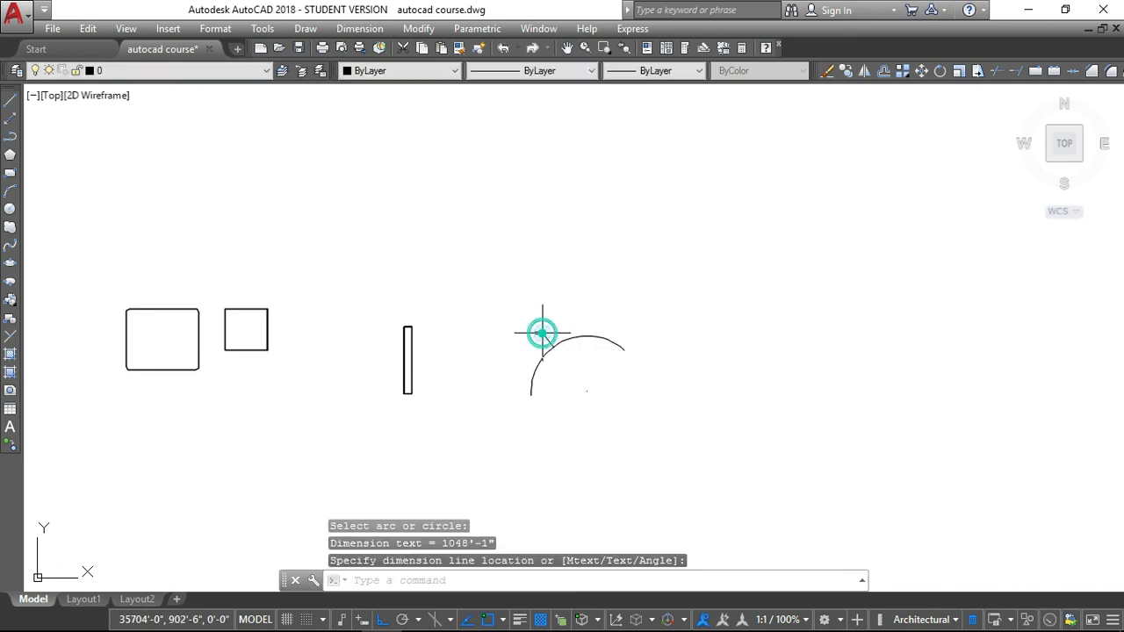
pyautogui.scroll(8, 536, 336)
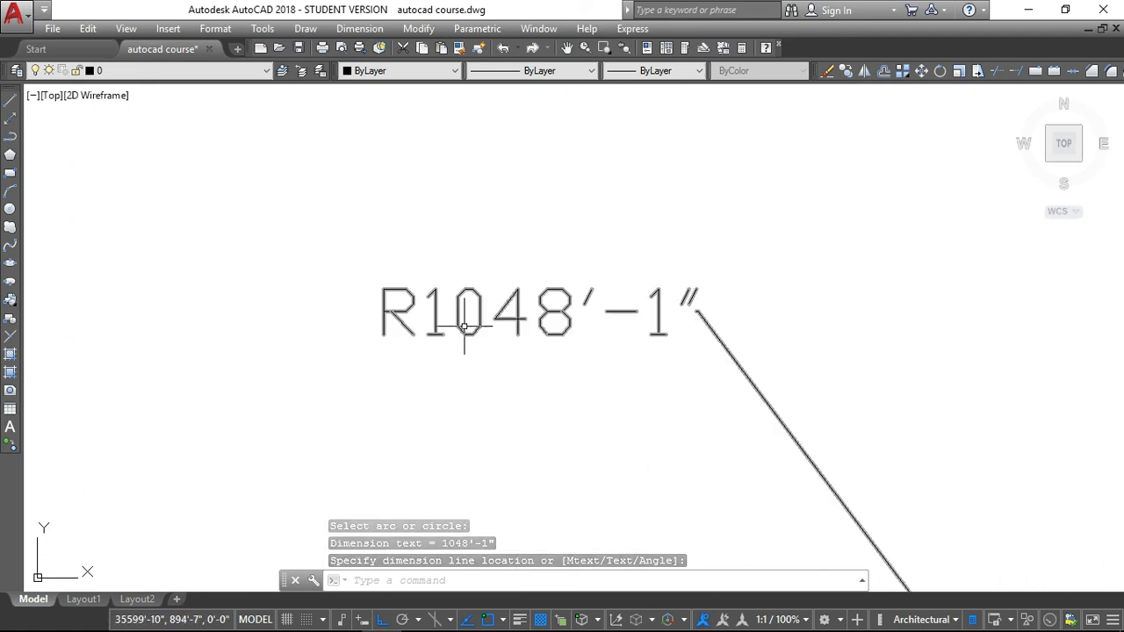
pyautogui.scroll(-10, 434, 238)
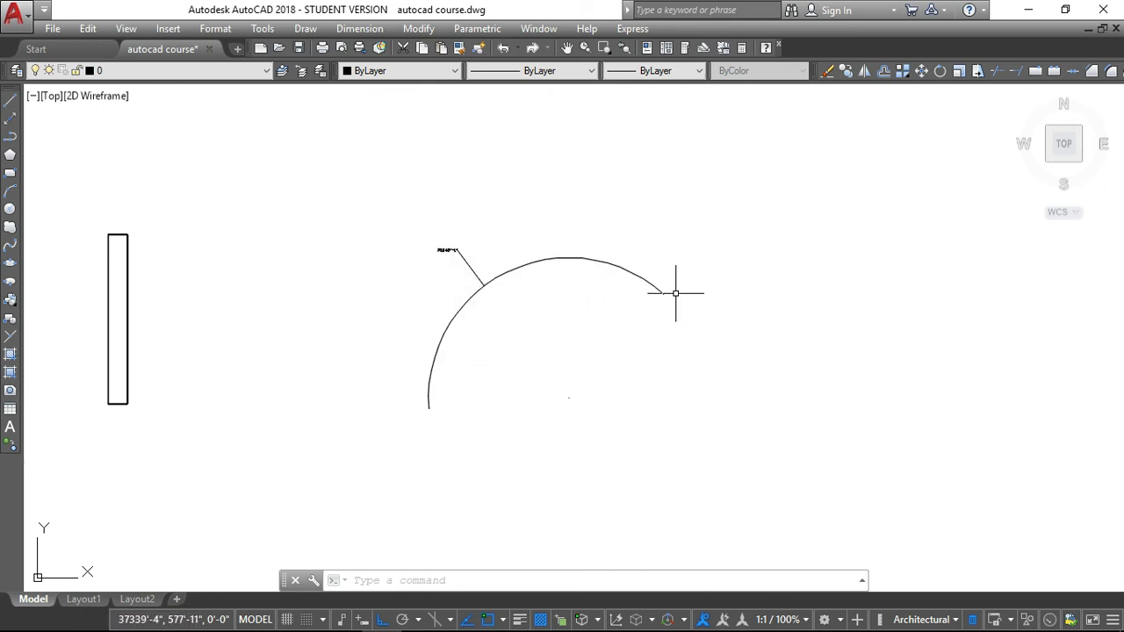
# Examine the radius dimension's text size up close and view the properties of the selected dimension
pyautogui.scroll(8, 379, 283)
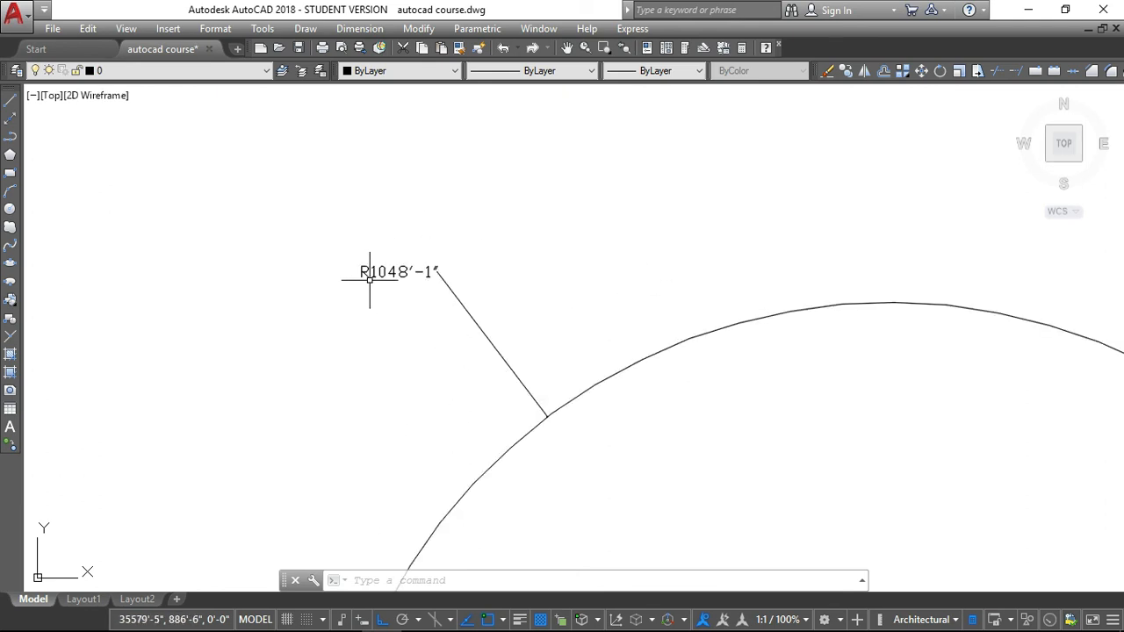
pyautogui.scroll(-4, 416, 273)
pyautogui.scroll(6, 402, 274)
pyautogui.click(401, 261)
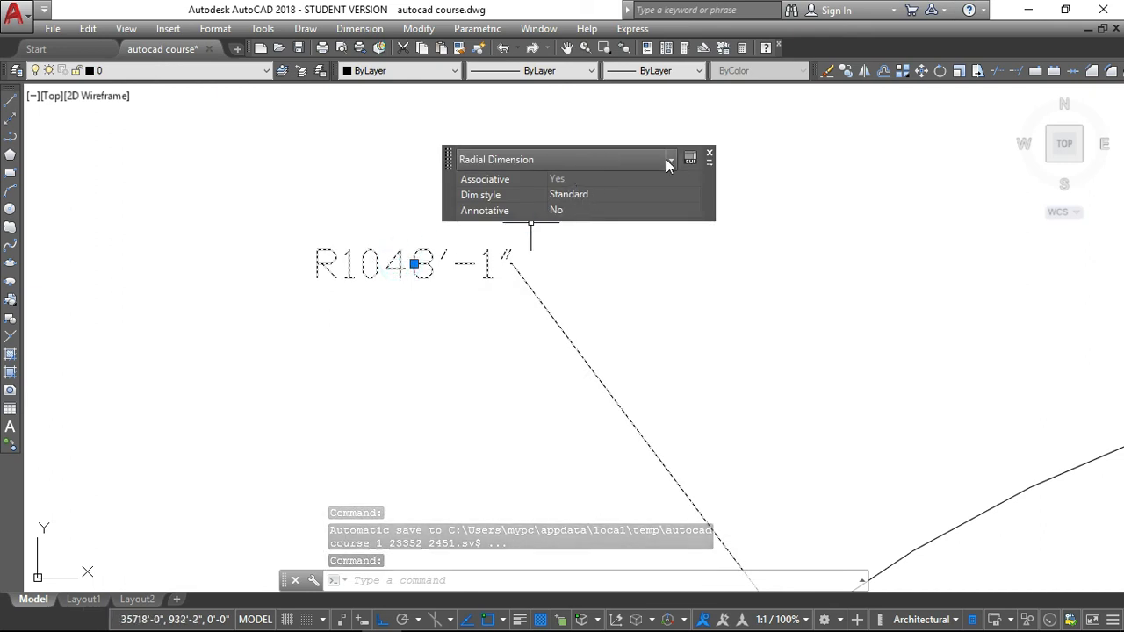
pyautogui.press('Escape')
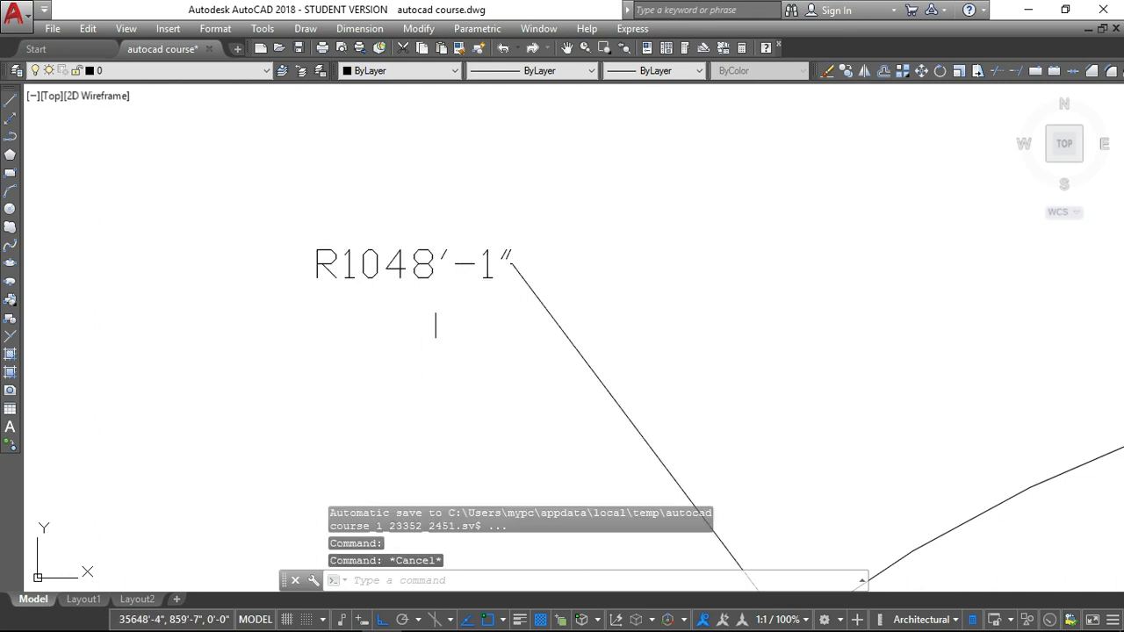
pyautogui.press('Escape')
pyautogui.press('Escape')
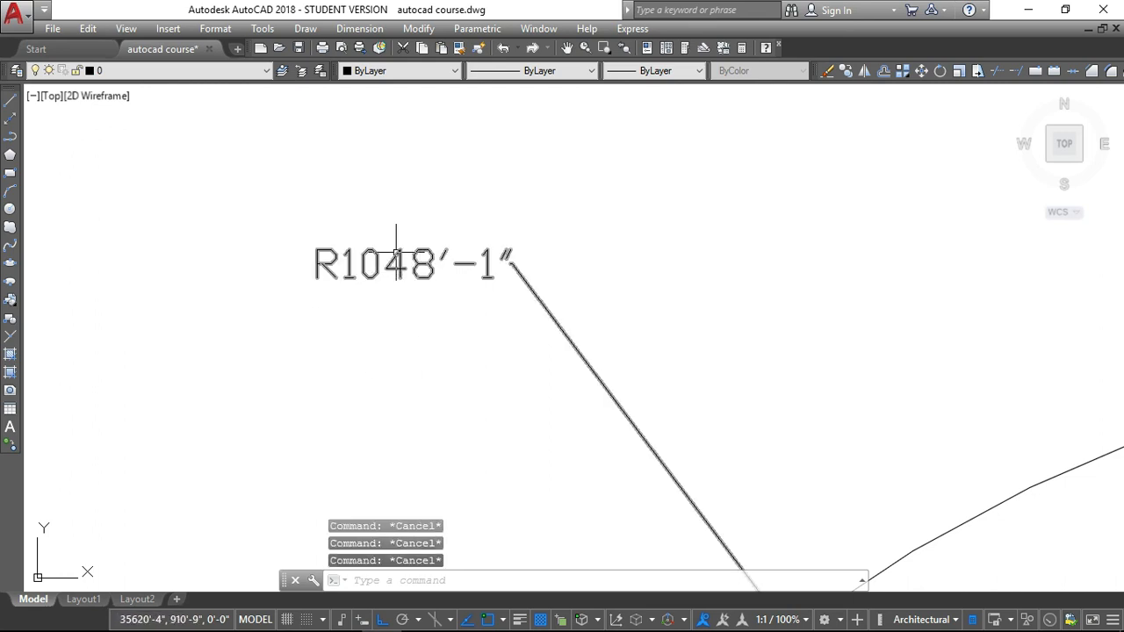
pyautogui.scroll(2, 378, 263)
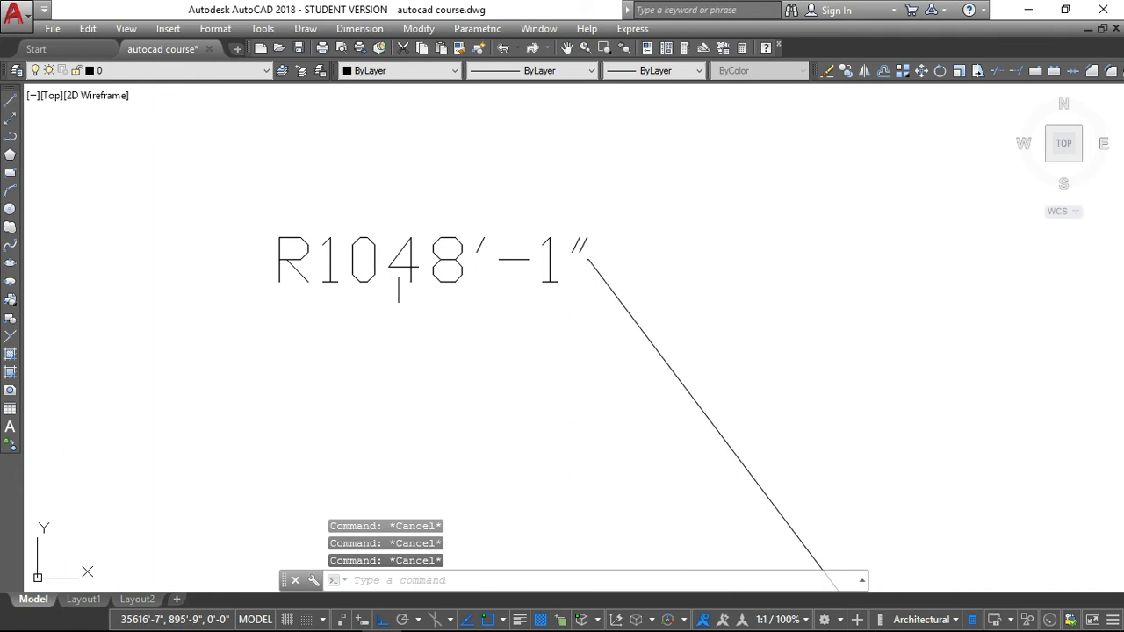
pyautogui.scroll(5, 406, 259)
pyautogui.scroll(-7, 417, 251)
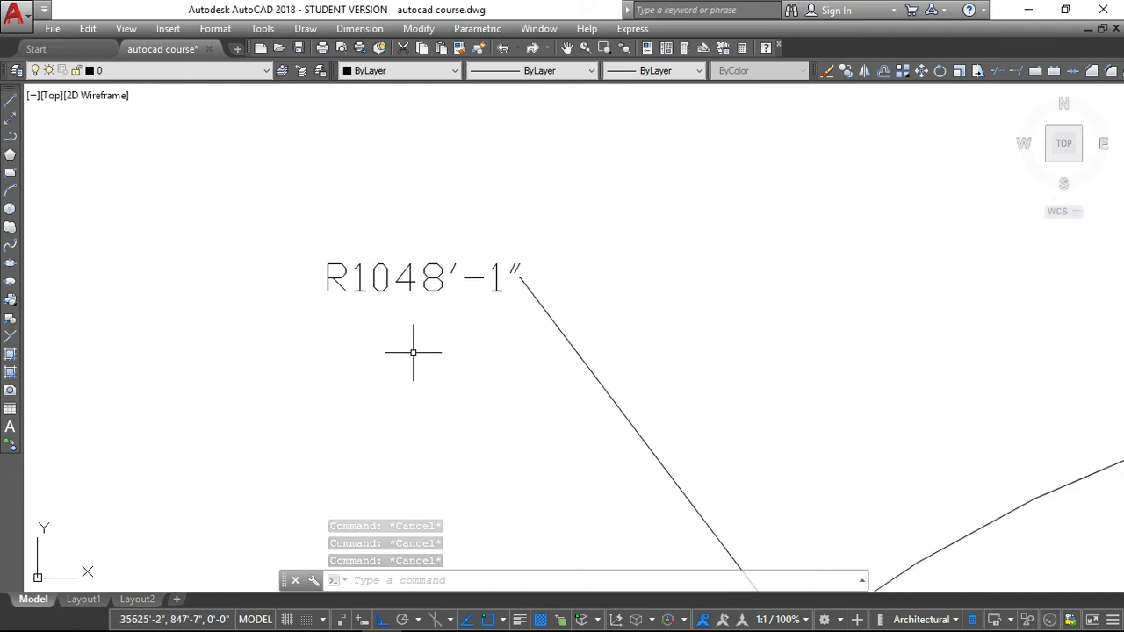
# Open the Standard dimension style for modification and review its text height, arrow size and line settings
pyautogui.write('DImsty')
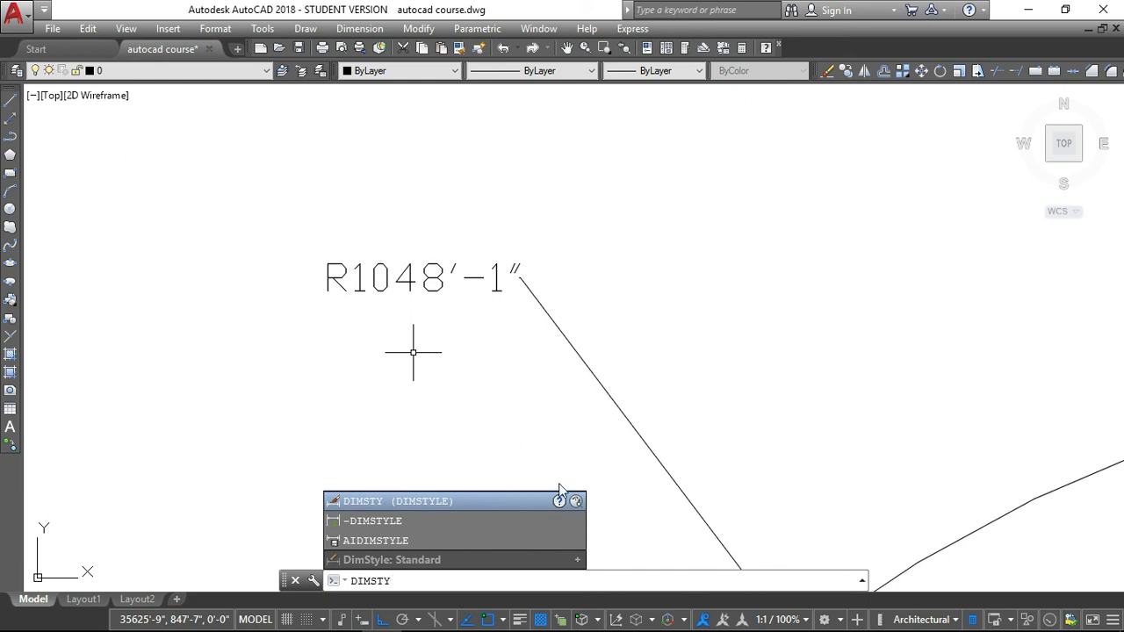
pyautogui.press('Return')
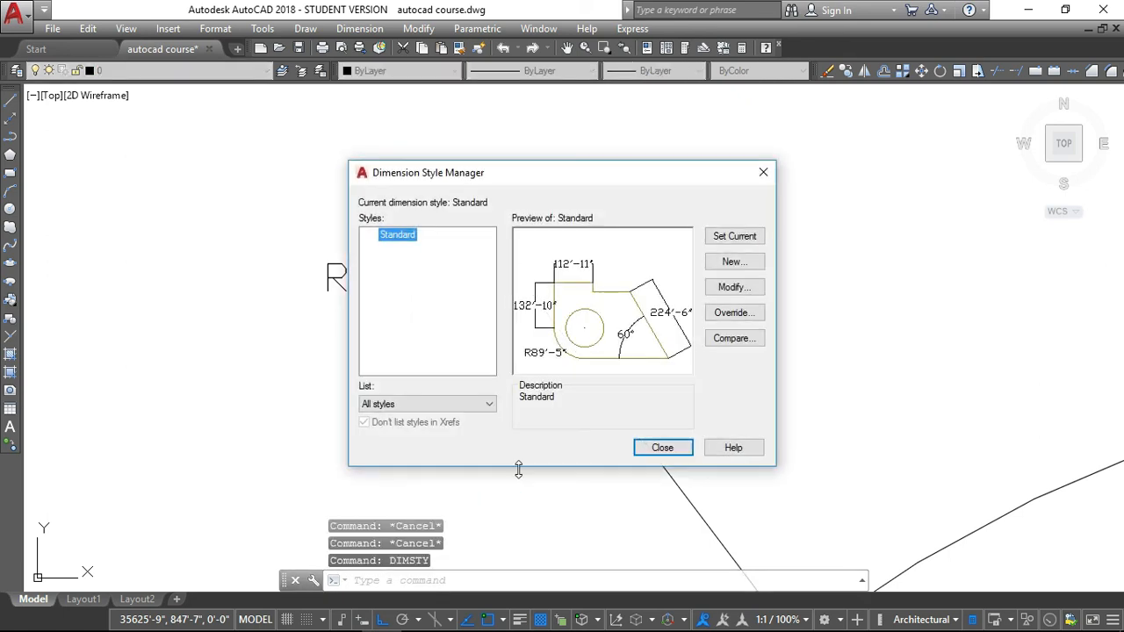
pyautogui.click(729, 290)
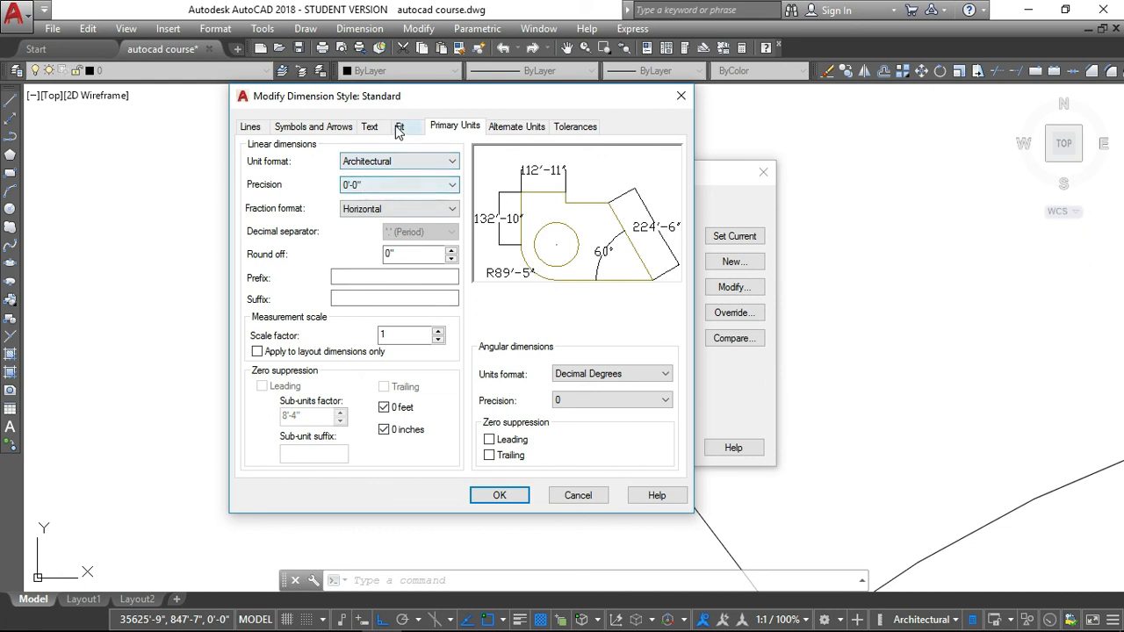
pyautogui.click(369, 126)
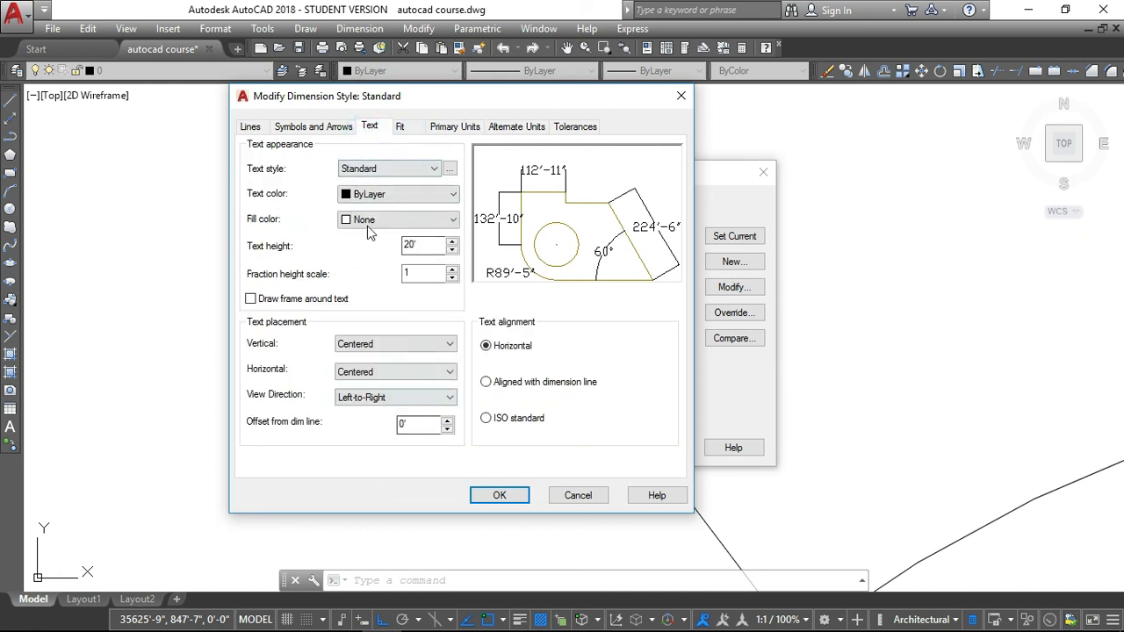
pyautogui.click(420, 245)
pyautogui.click(412, 250)
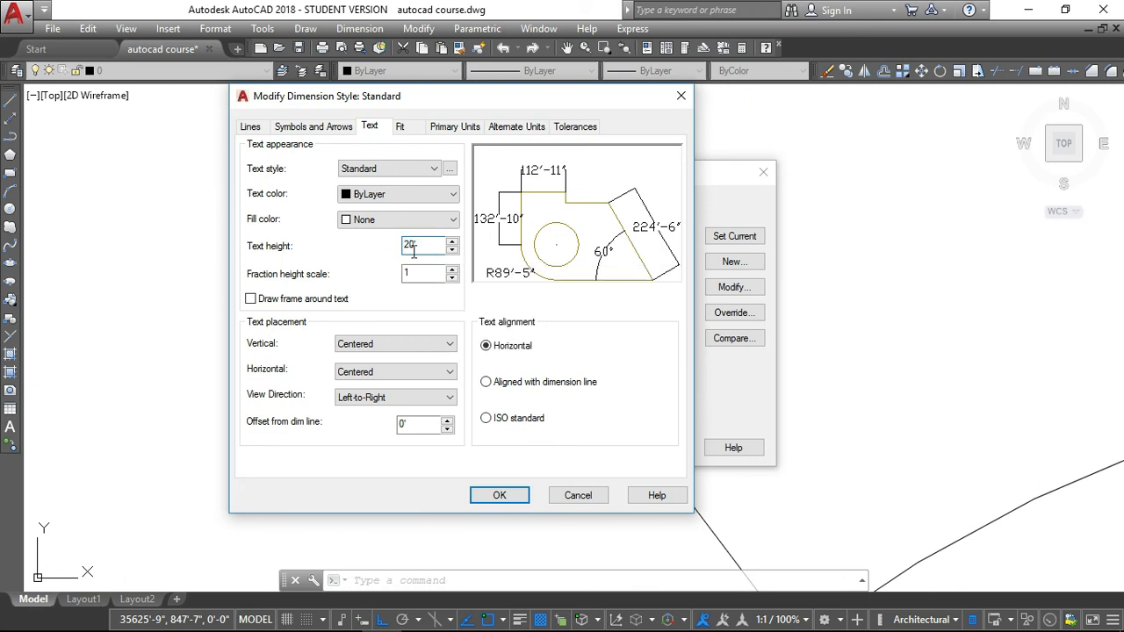
pyautogui.click(289, 130)
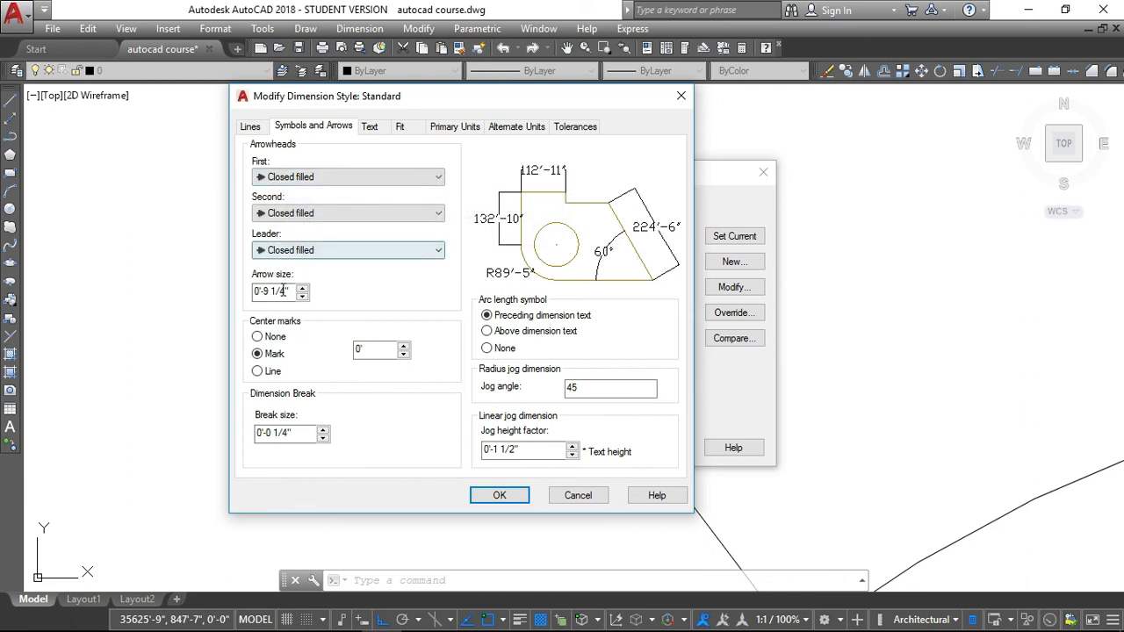
pyautogui.click(246, 127)
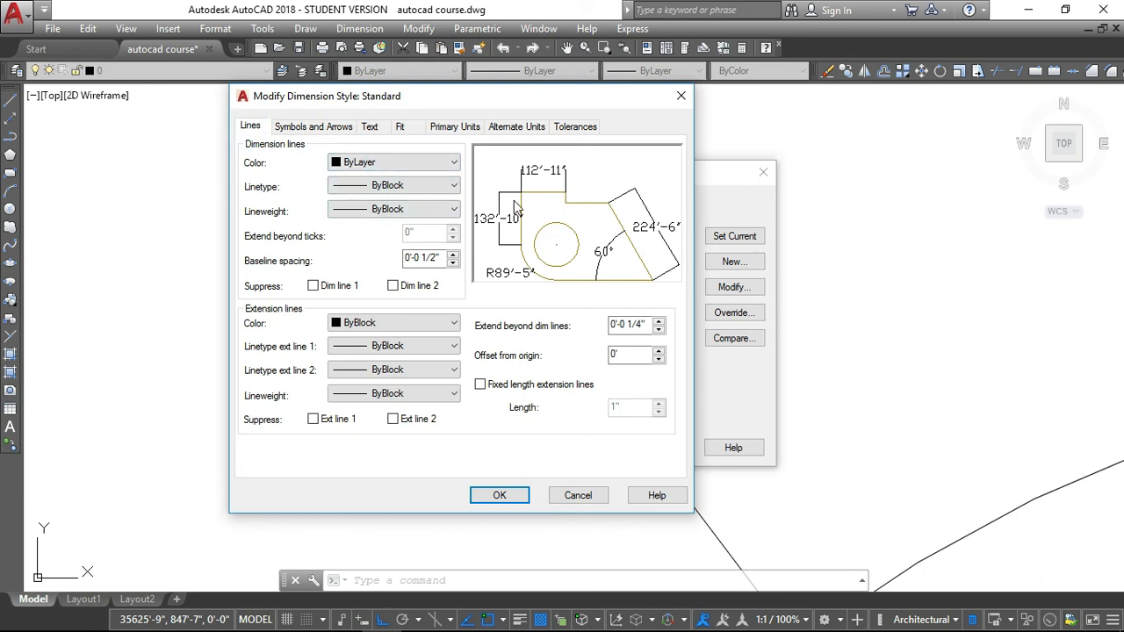
# Try Red as the Standard style's dimension line color and restore it to ByLayer
pyautogui.click(408, 163)
pyautogui.click(356, 207)
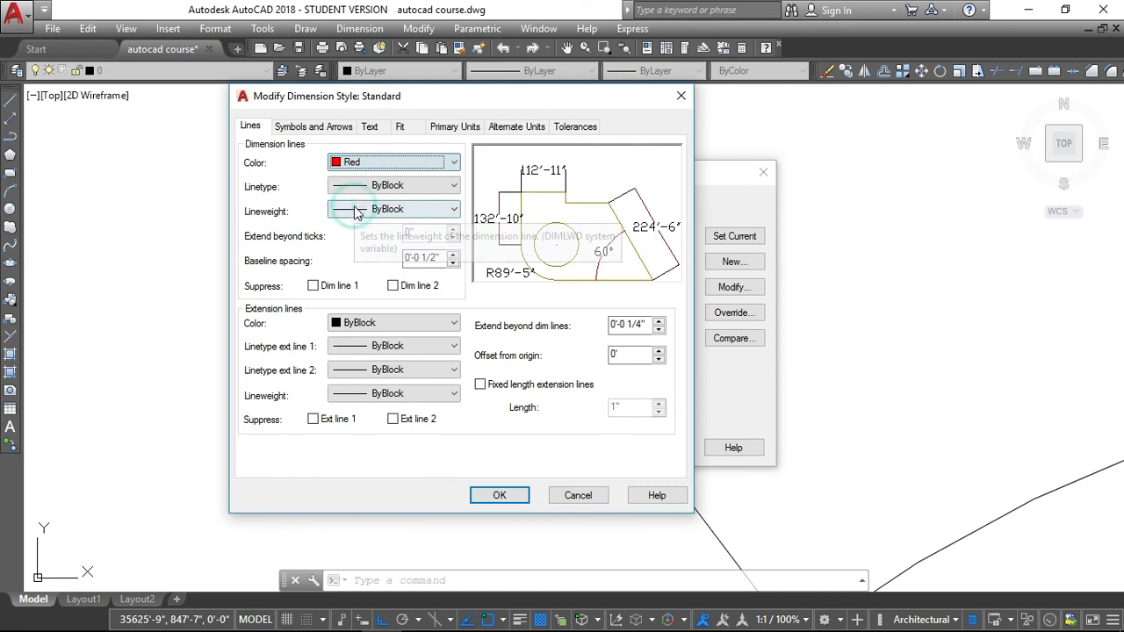
pyautogui.click(378, 162)
pyautogui.click(355, 178)
# Confirm the Standard dimension style's settings, set it as the current style and leave the style manager
pyautogui.click(517, 495)
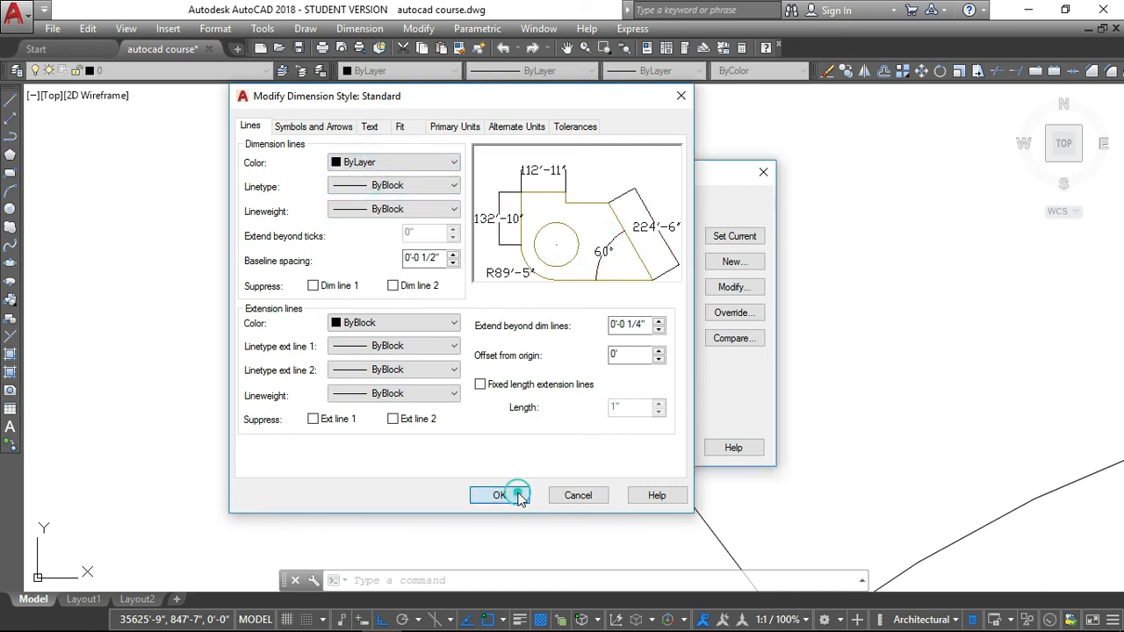
pyautogui.click(729, 237)
pyautogui.click(729, 241)
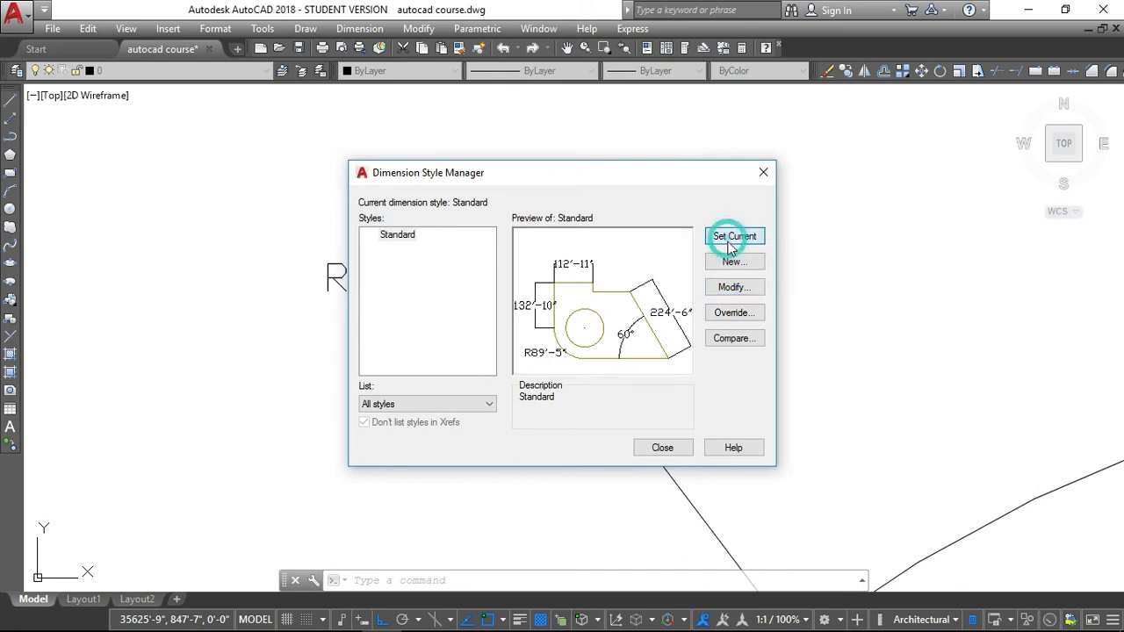
pyautogui.click(678, 449)
# Look over the whole row of drawn shapes, from the ellipses and rectangles to the dimensioned arc
pyautogui.scroll(-5, 611, 294)
pyautogui.scroll(-5, 612, 294)
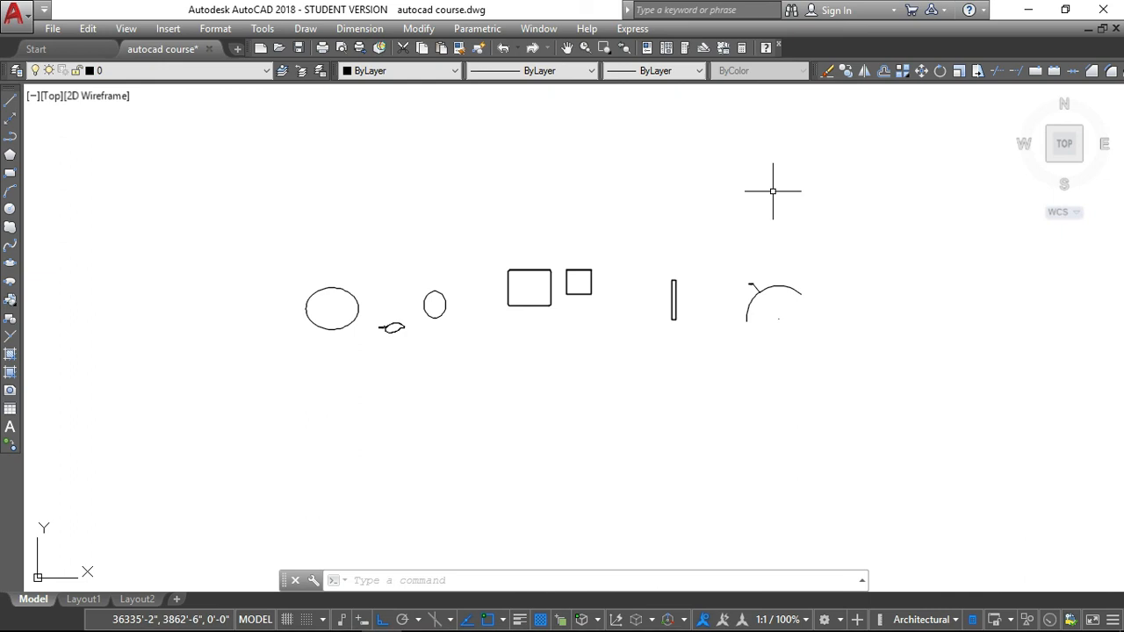
pyautogui.scroll(-4, 553, 297)
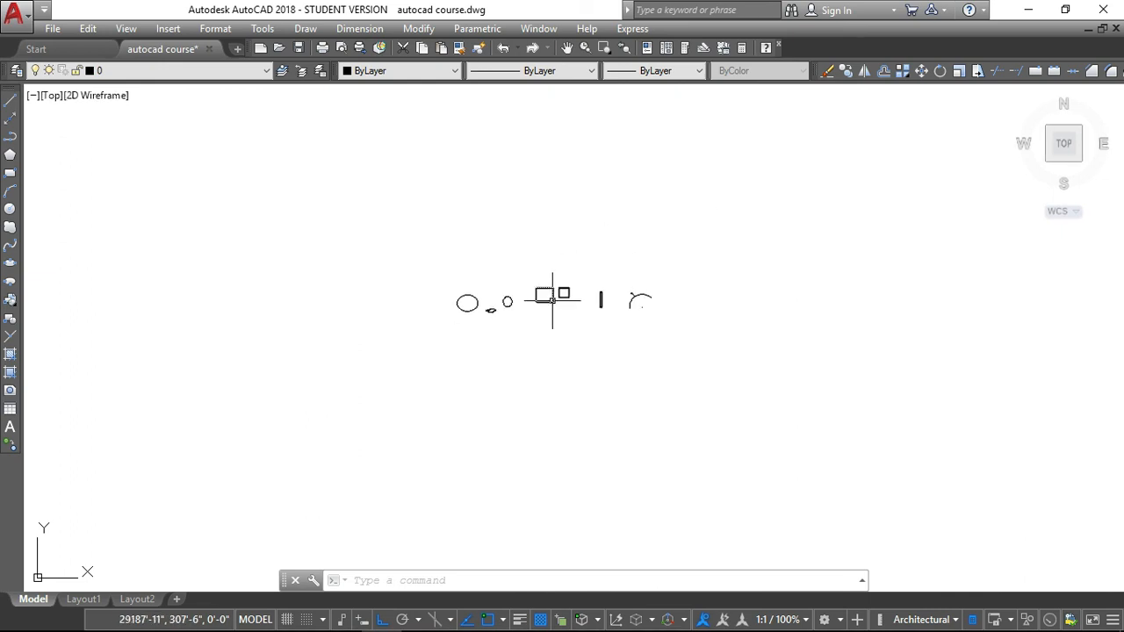
pyautogui.scroll(2, 670, 243)
pyautogui.scroll(2, 670, 243)
pyautogui.scroll(-3, 621, 273)
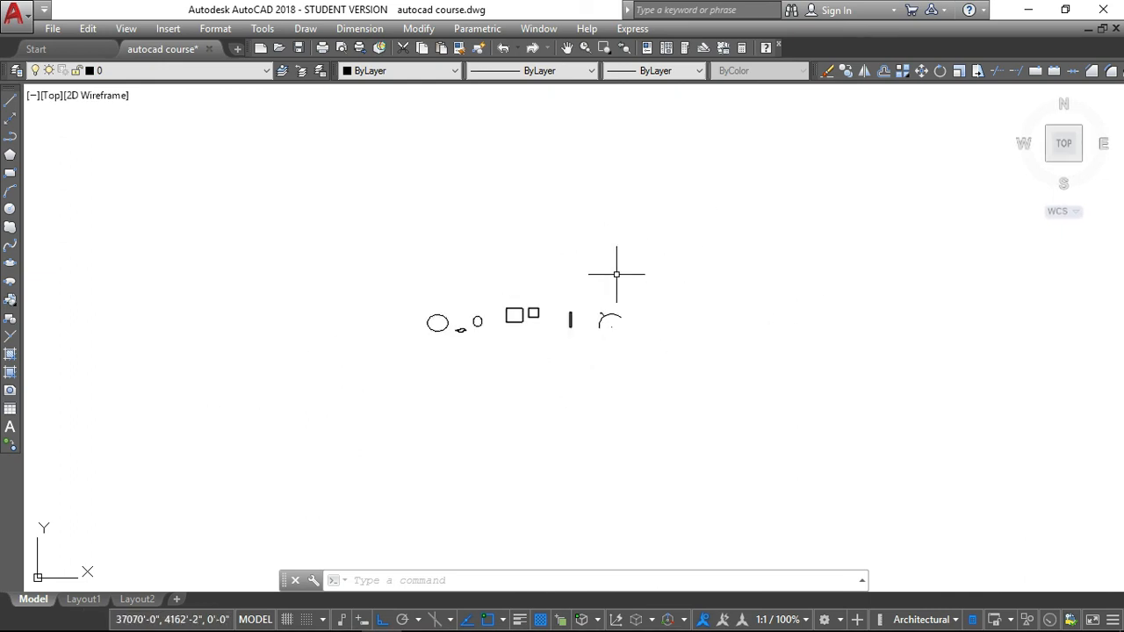
pyautogui.scroll(5, 618, 310)
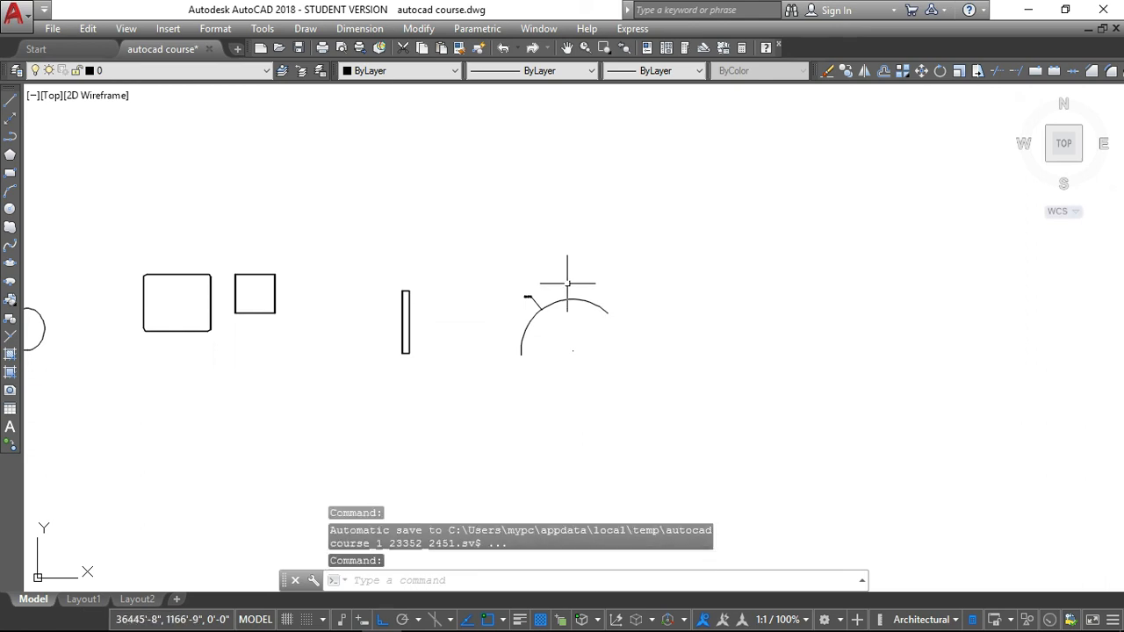
pyautogui.scroll(-2, 557, 283)
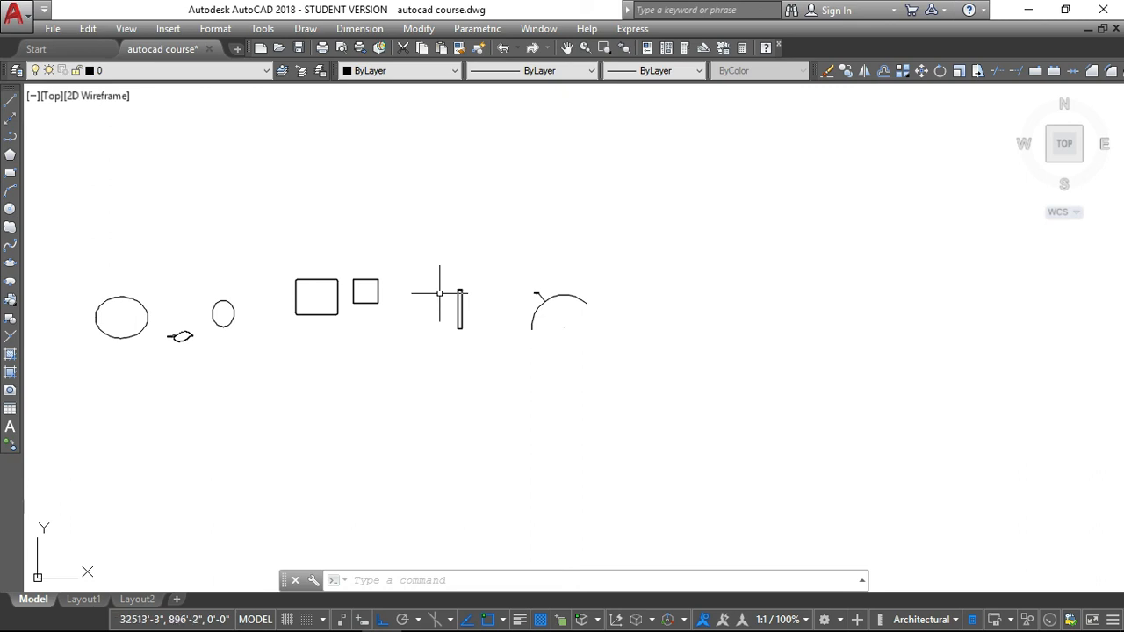
pyautogui.scroll(-6, 557, 307)
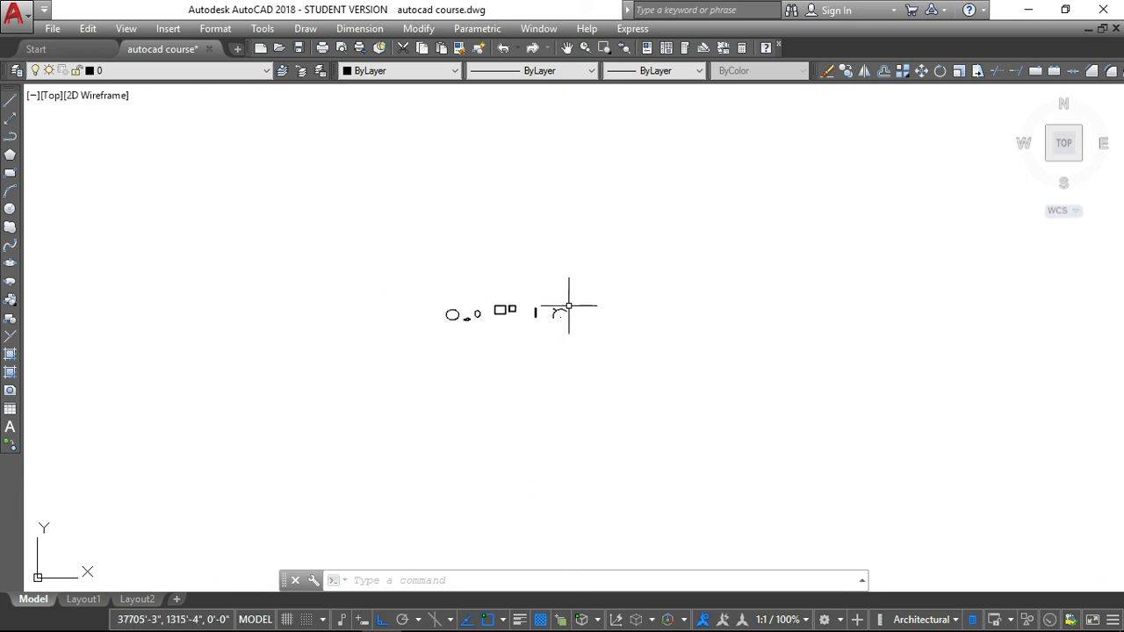
pyautogui.scroll(4, 562, 308)
pyautogui.scroll(4, 610, 312)
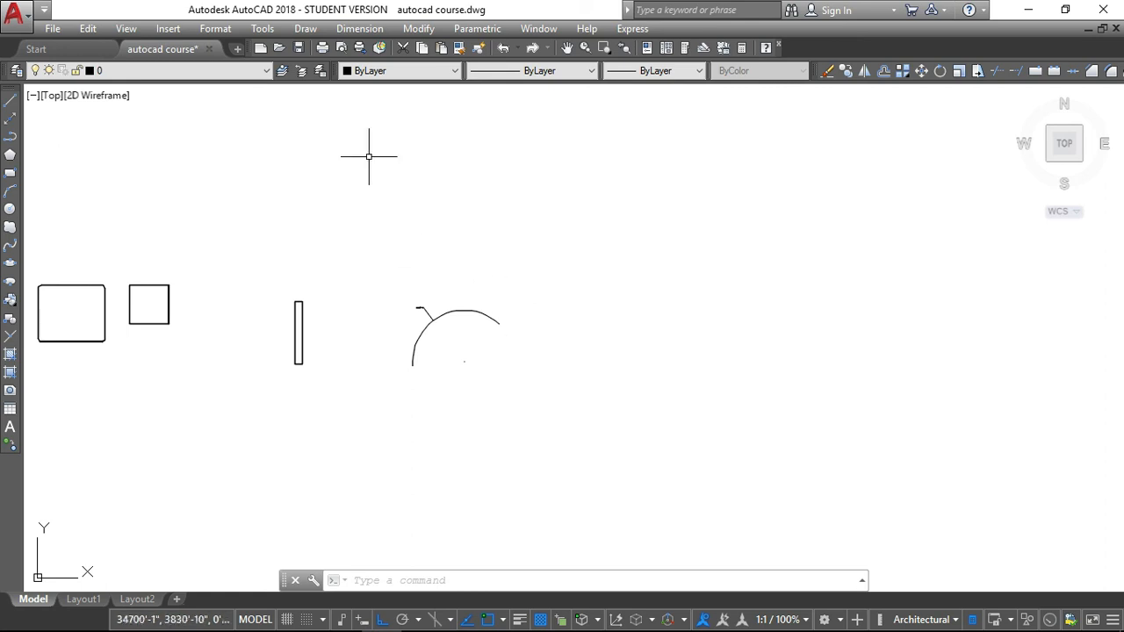
pyautogui.scroll(-4, 474, 273)
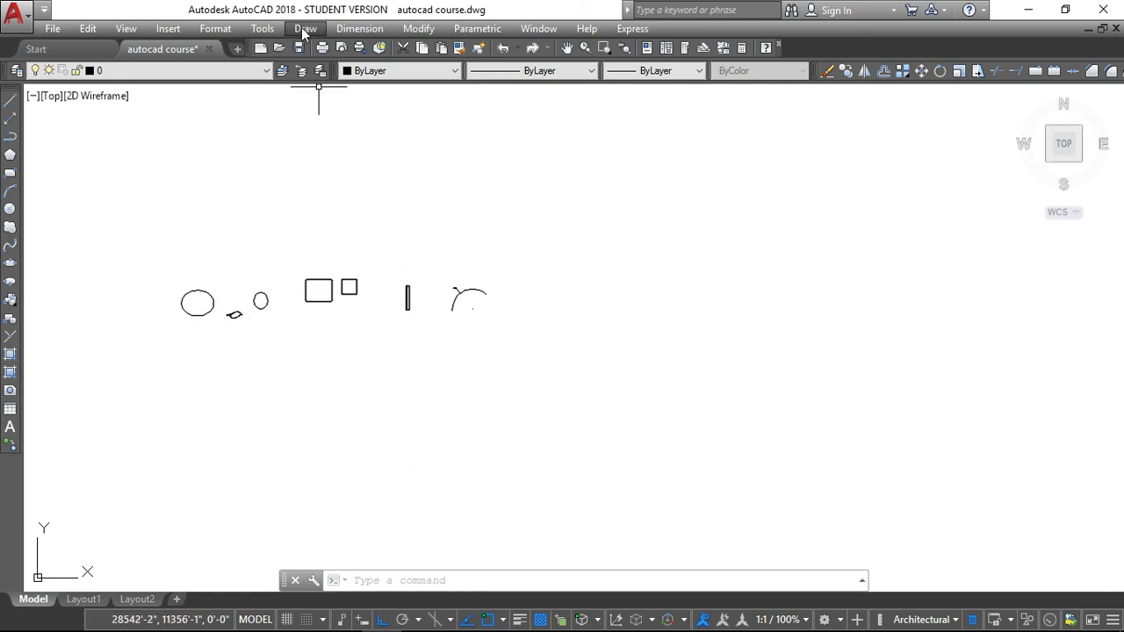
# Place a single point in the empty area to the right of the arc and inspect it up close
pyautogui.click(303, 29)
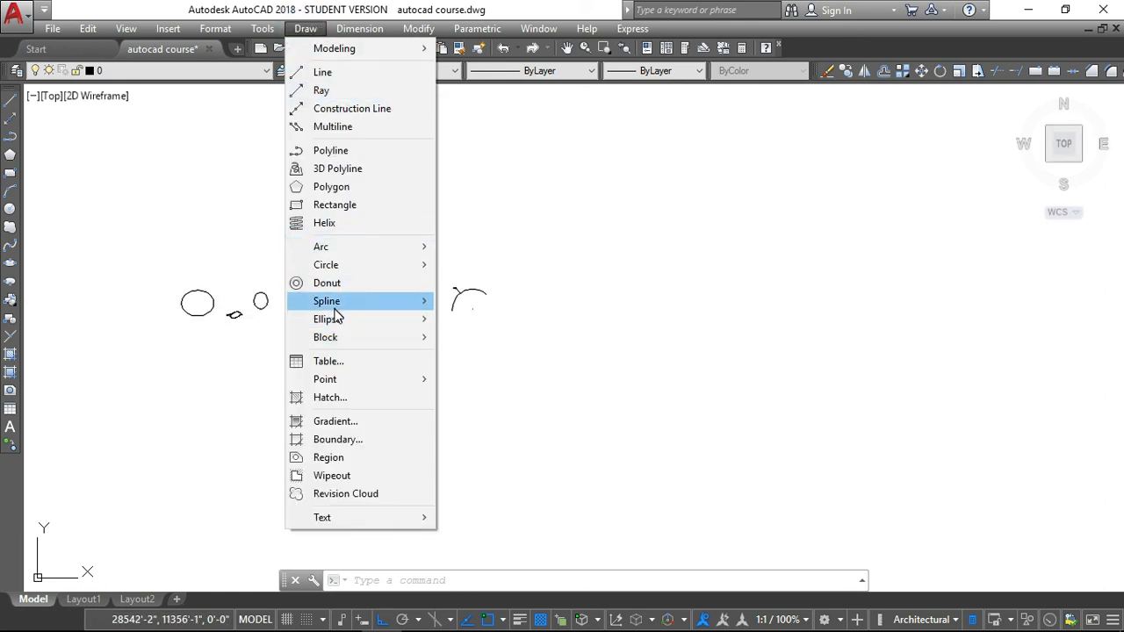
pyautogui.moveTo(332, 325)
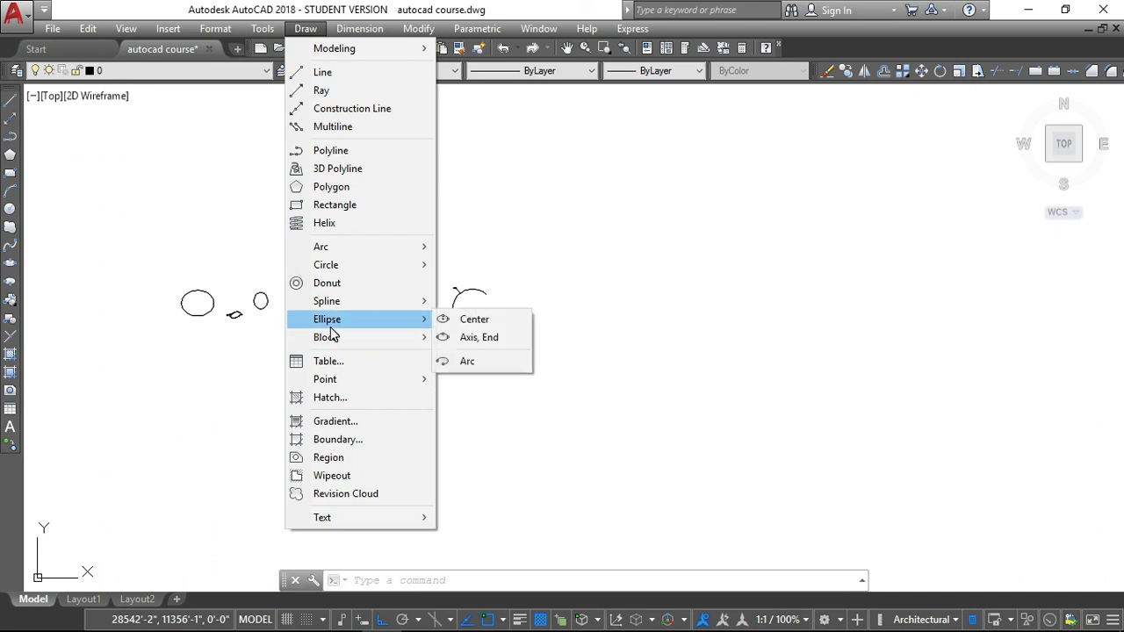
pyautogui.moveTo(336, 385)
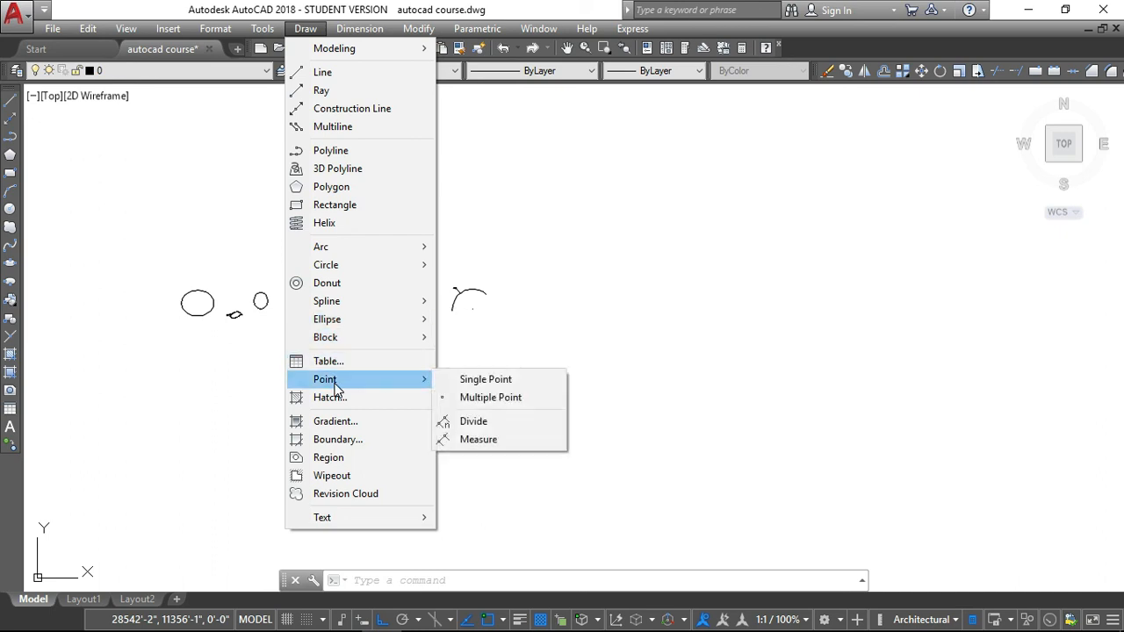
pyautogui.click(485, 386)
pyautogui.scroll(2, 585, 351)
pyautogui.scroll(3, 588, 348)
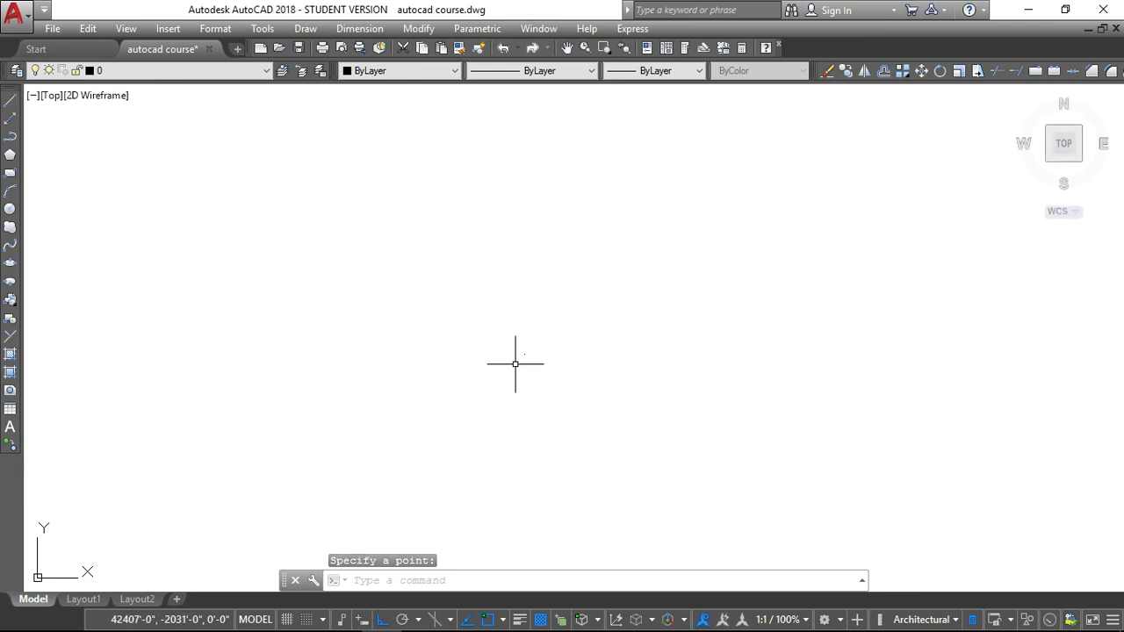
pyautogui.scroll(-1, 529, 348)
pyautogui.scroll(-3, 528, 345)
pyautogui.scroll(3, 524, 343)
pyautogui.scroll(-1, 521, 341)
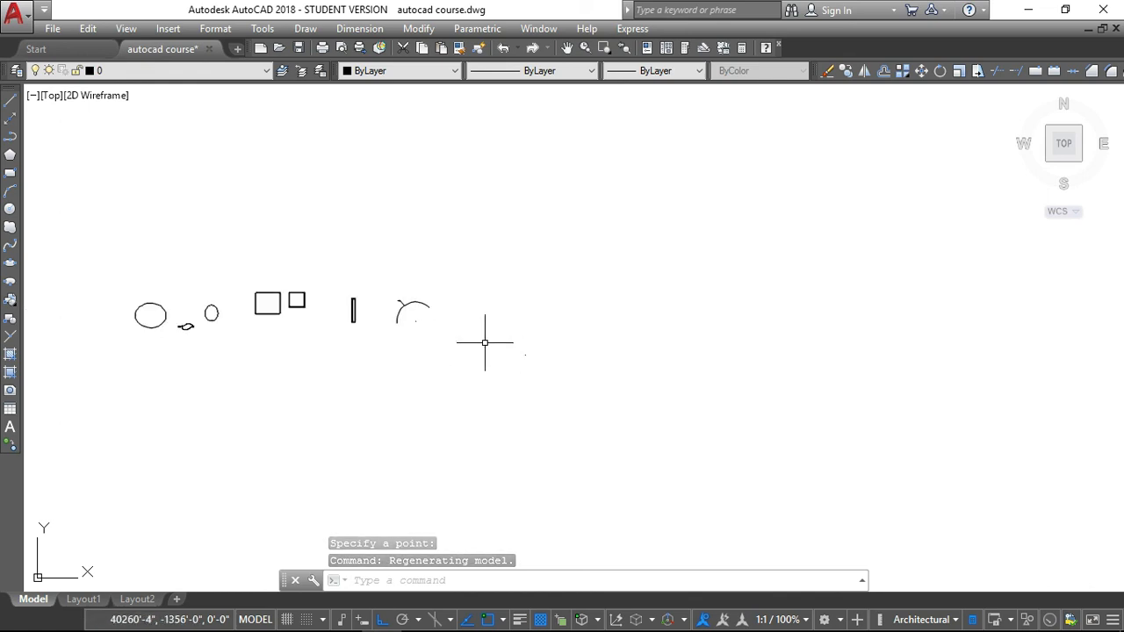
# Place a second point above and to the left of the first one with the Point command
pyautogui.scroll(-2, 483, 342)
pyautogui.write('p')
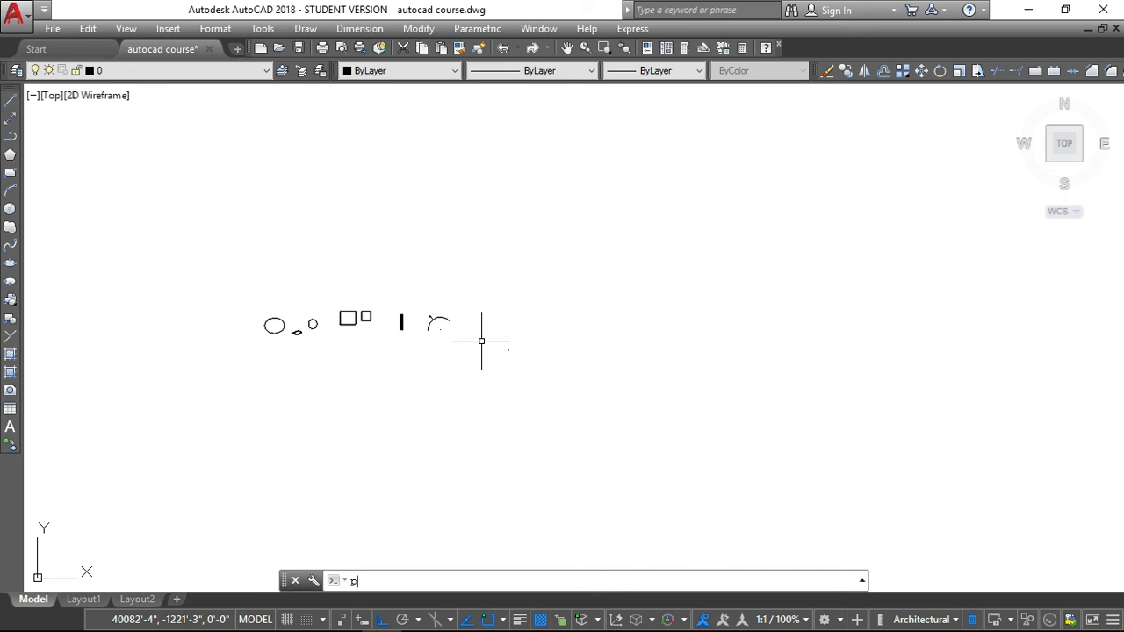
pyautogui.write('o')
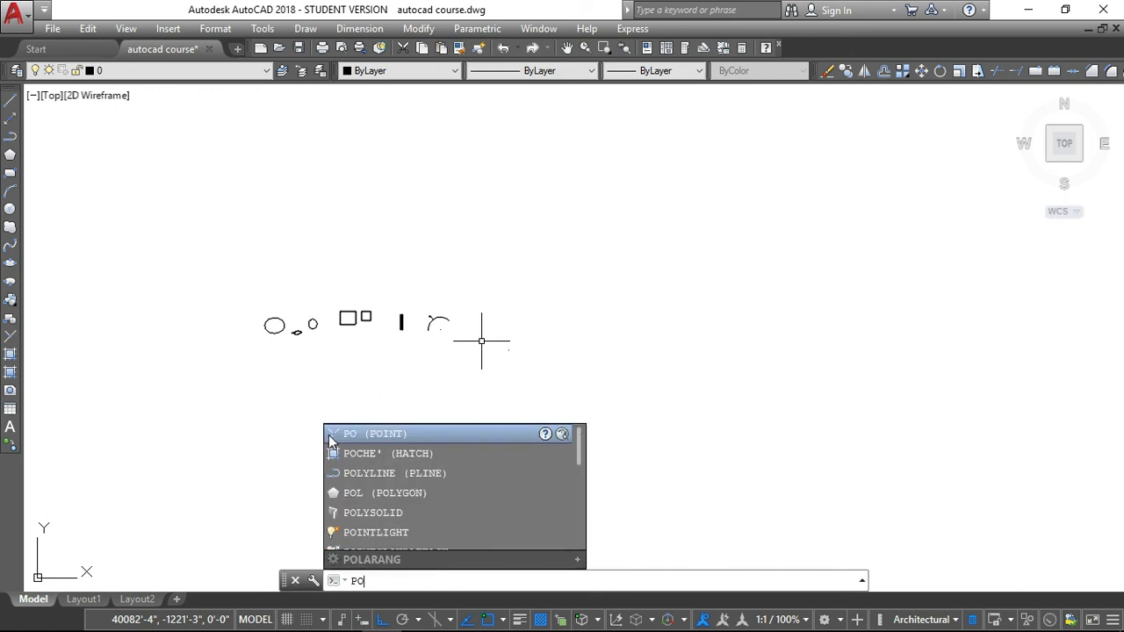
pyautogui.click(353, 437)
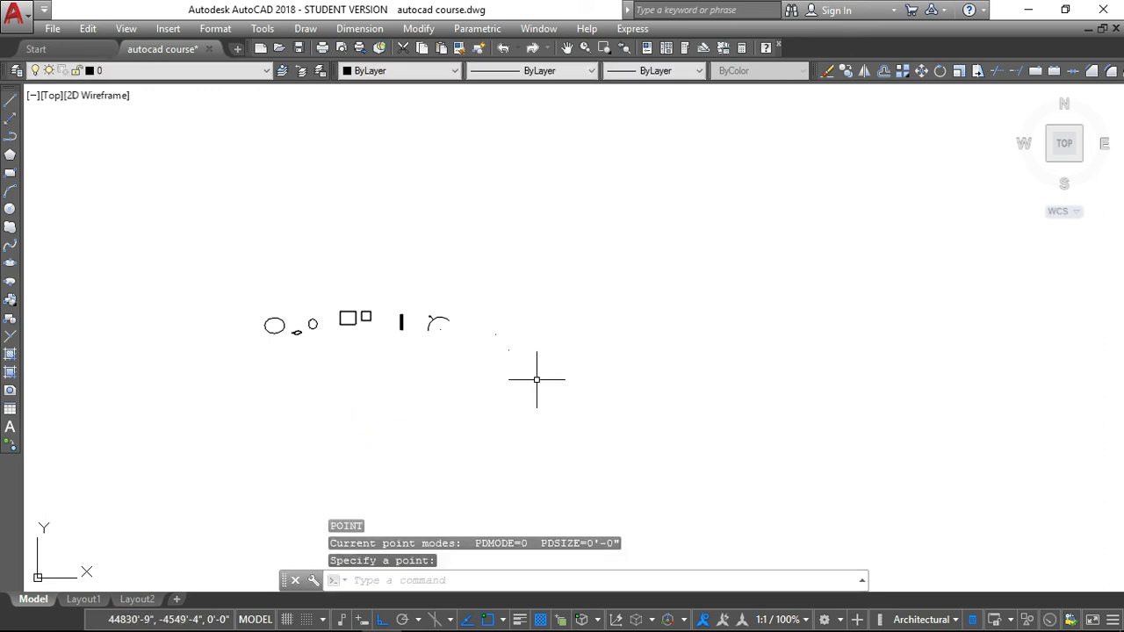
pyautogui.scroll(8, 502, 345)
pyautogui.scroll(-2, 439, 296)
pyautogui.scroll(-6, 385, 331)
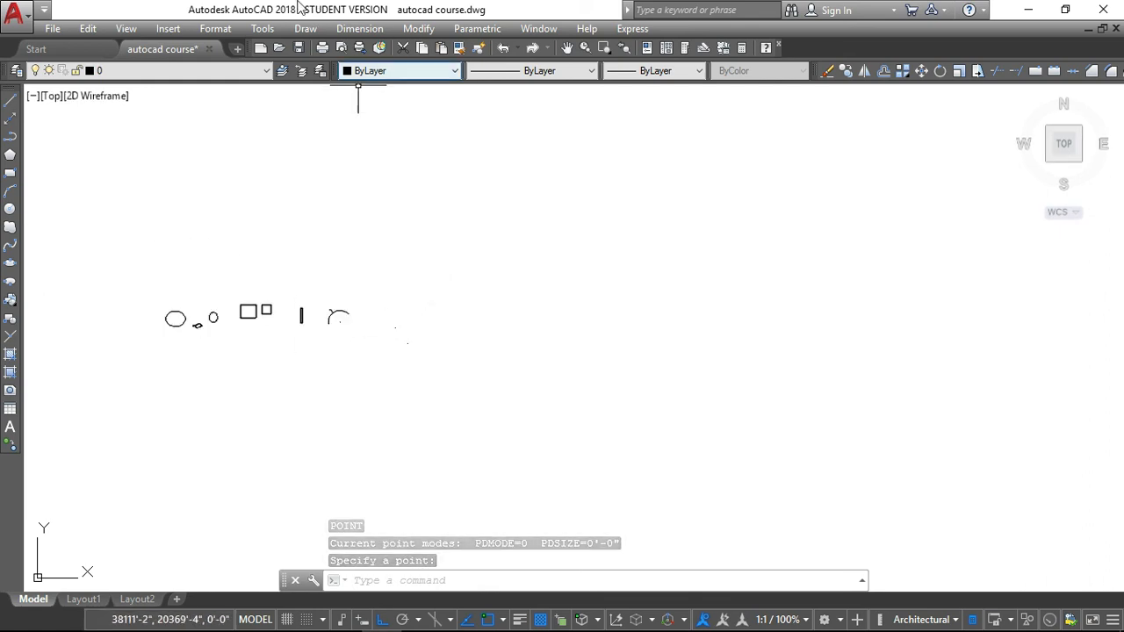
# View the available point styles in the Point Style settings and close them without changes
pyautogui.click(207, 28)
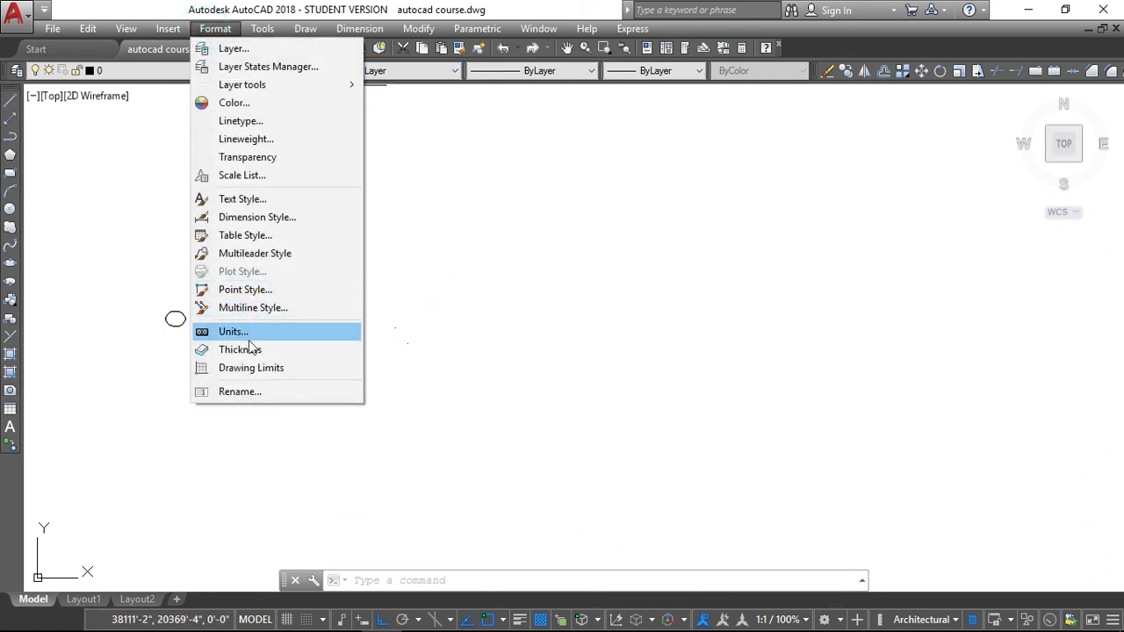
pyautogui.click(237, 294)
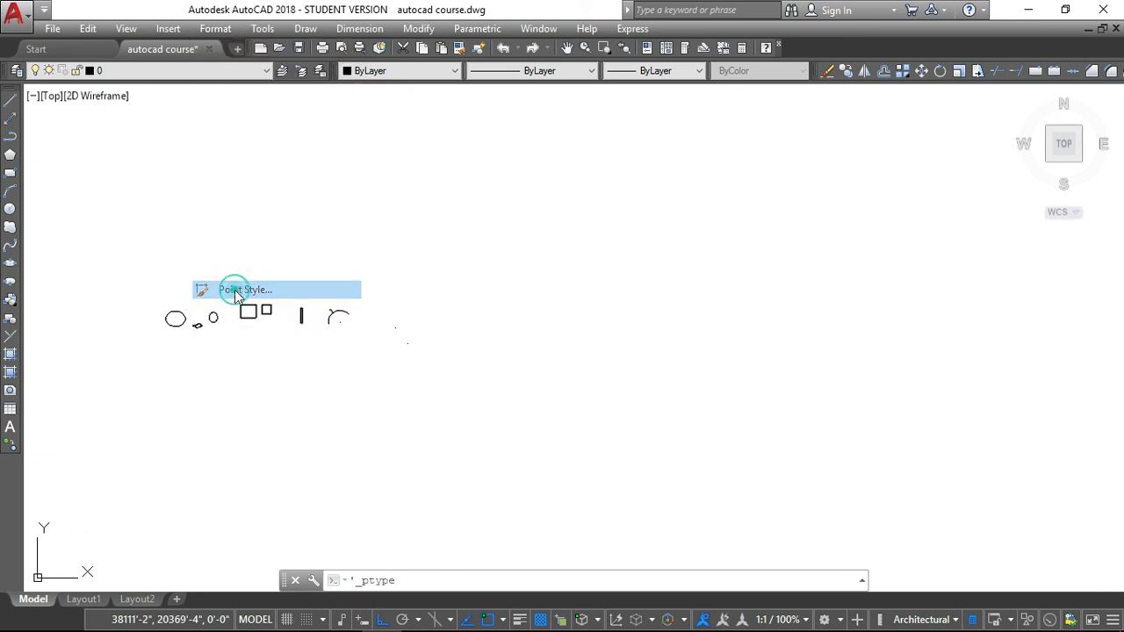
pyautogui.moveTo(334, 105); pyautogui.dragTo(437, 164)
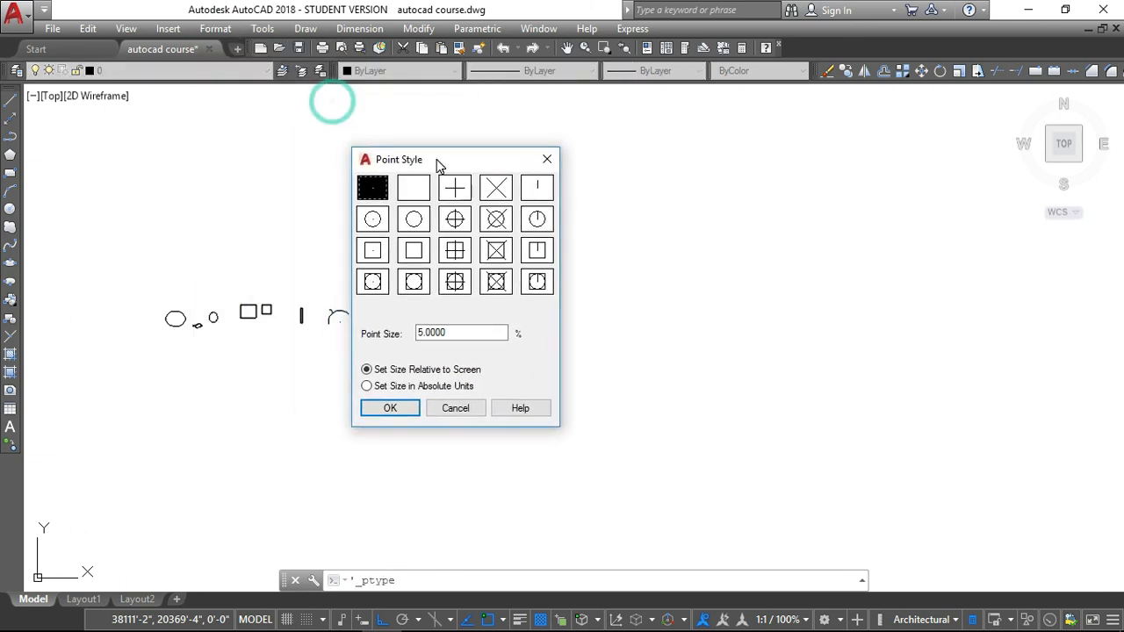
pyautogui.click(542, 157)
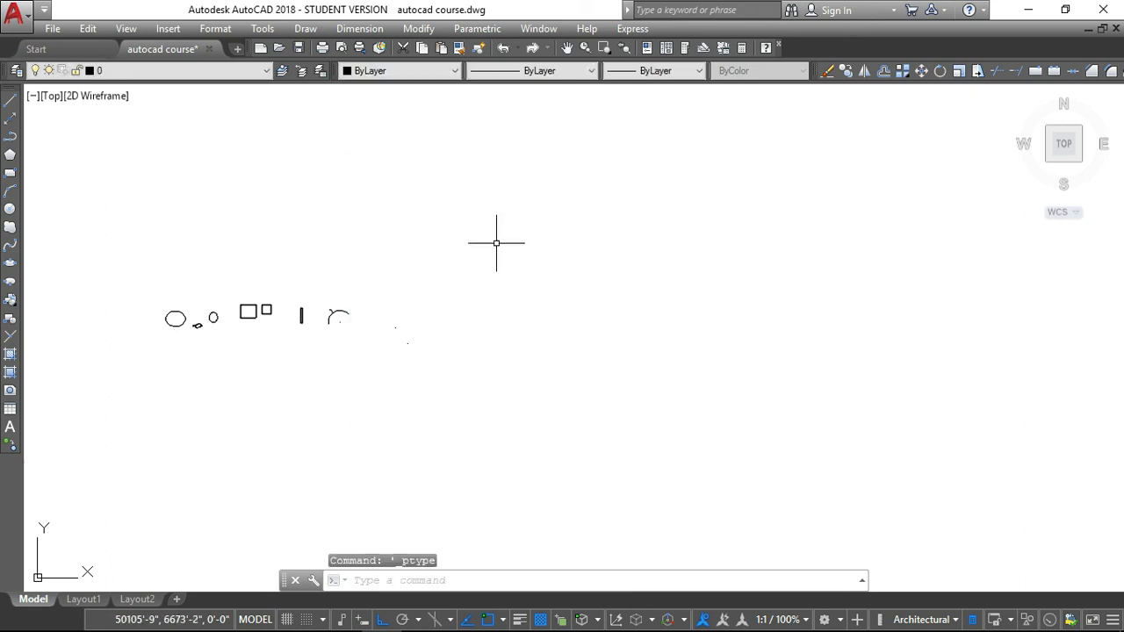
# Set the point style to a circle with a cross through it and the point size to 10% relative to the screen
pyautogui.write('ad')
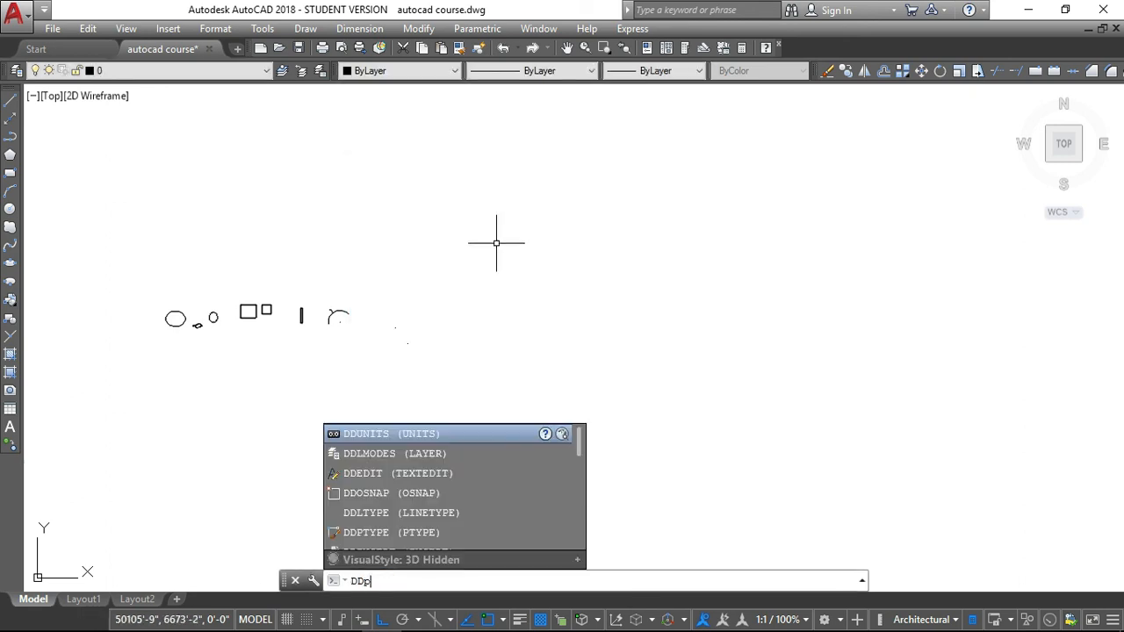
pyautogui.click(420, 540)
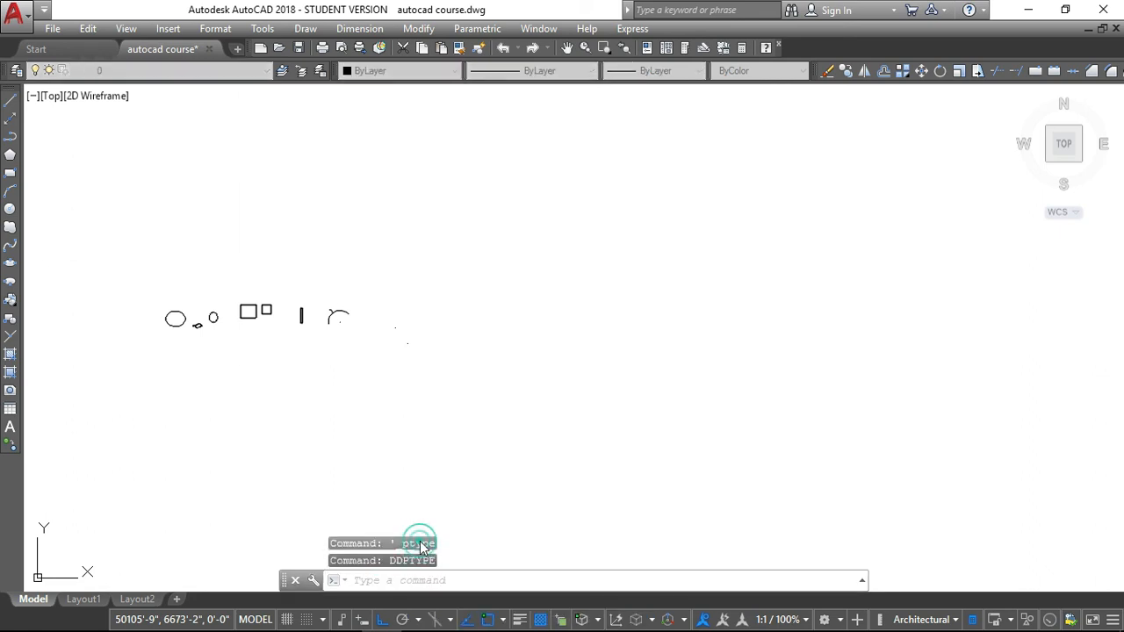
pyautogui.moveTo(325, 102); pyautogui.dragTo(589, 137)
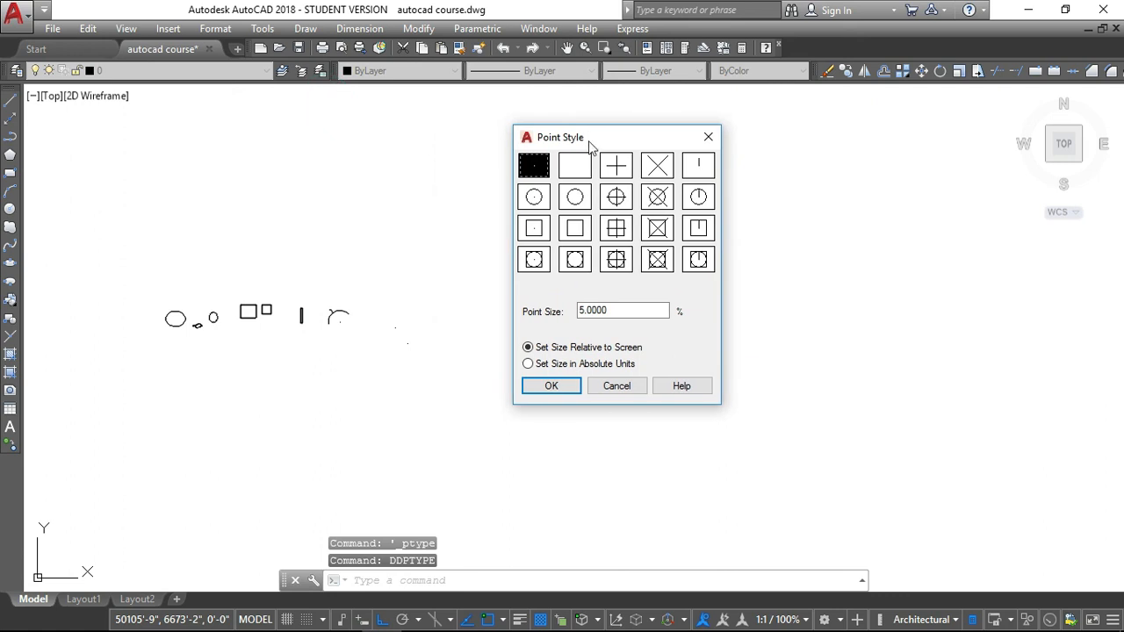
pyautogui.click(616, 196)
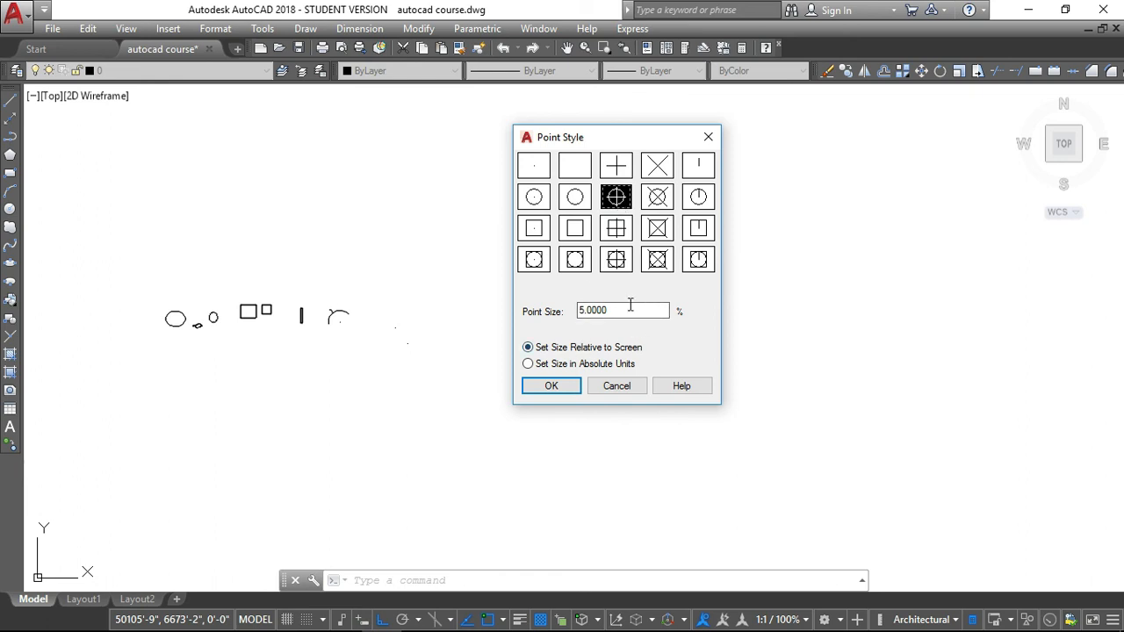
pyautogui.click(584, 311)
pyautogui.click(551, 387)
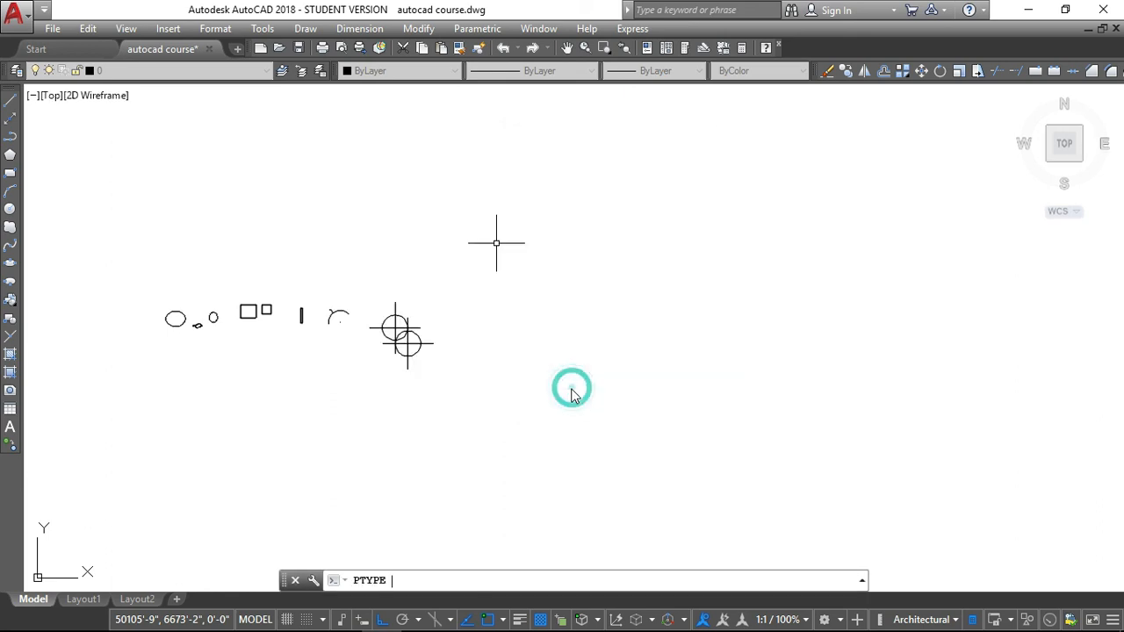
# Inspect the two restyled points, recheck the size in the Point Style settings and accept them
pyautogui.scroll(5, 408, 348)
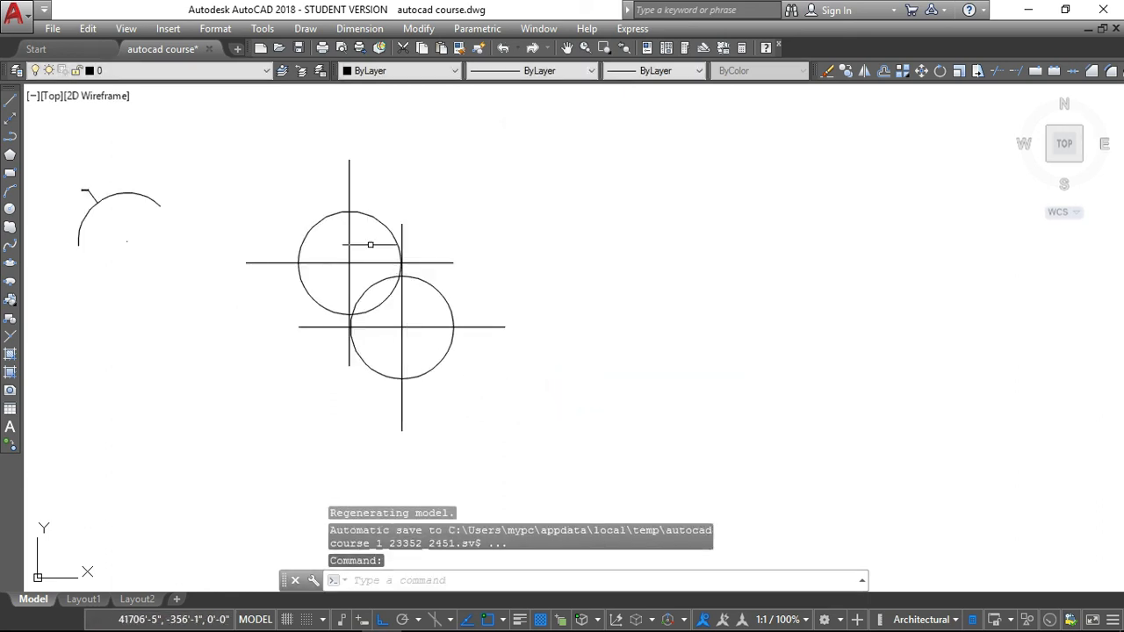
pyautogui.scroll(-5, 389, 296)
pyautogui.scroll(2, 390, 314)
pyautogui.scroll(4, 392, 316)
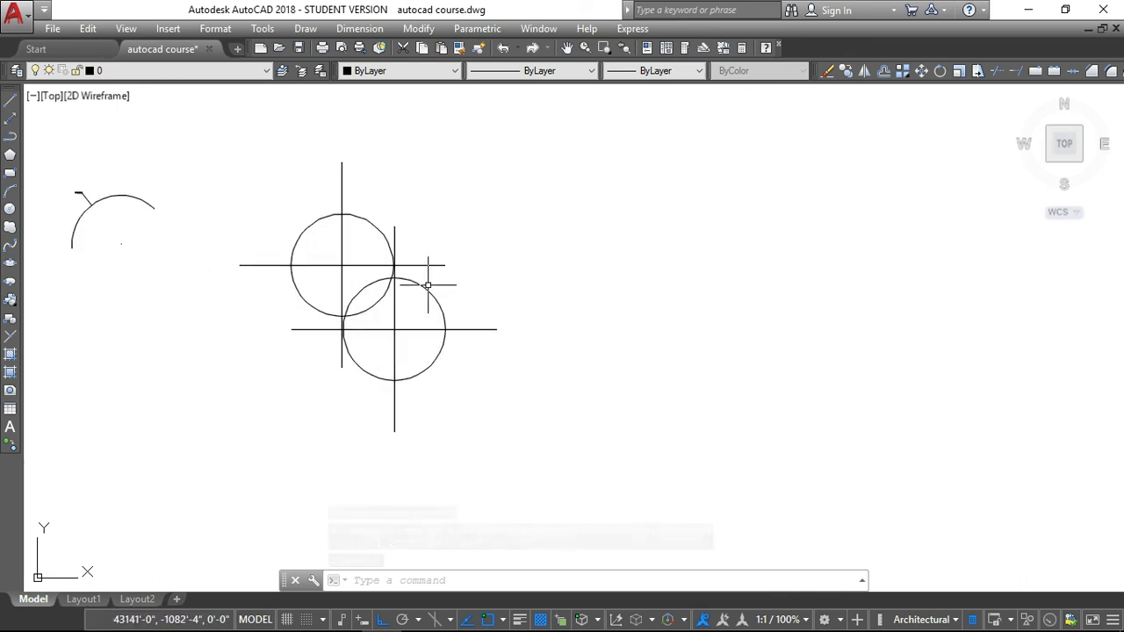
pyautogui.scroll(-4, 427, 286)
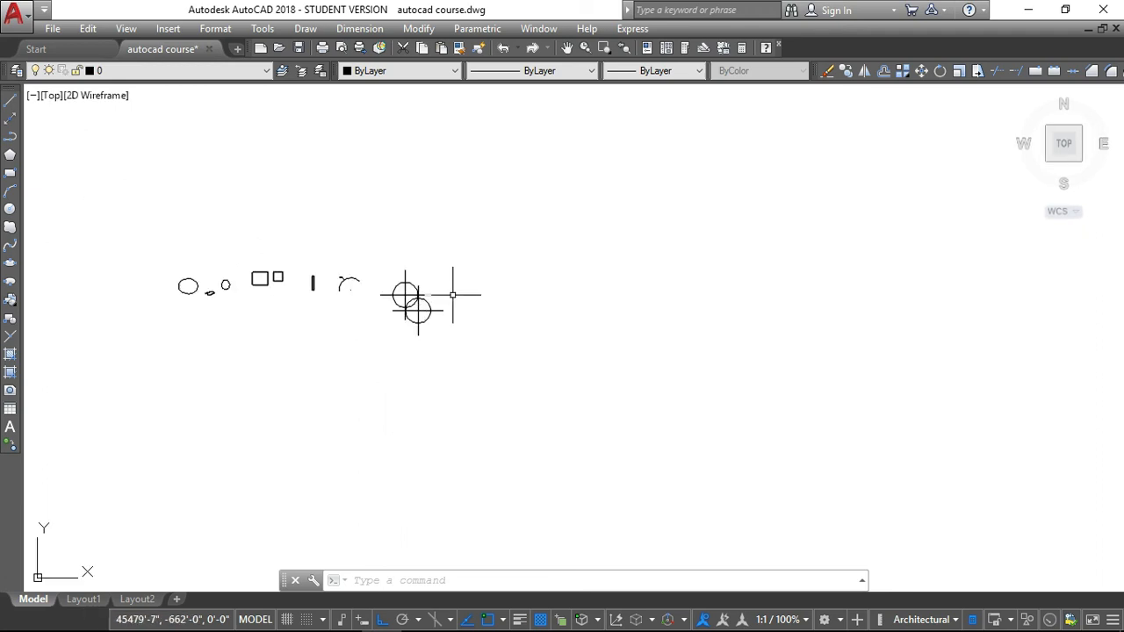
pyautogui.write('d')
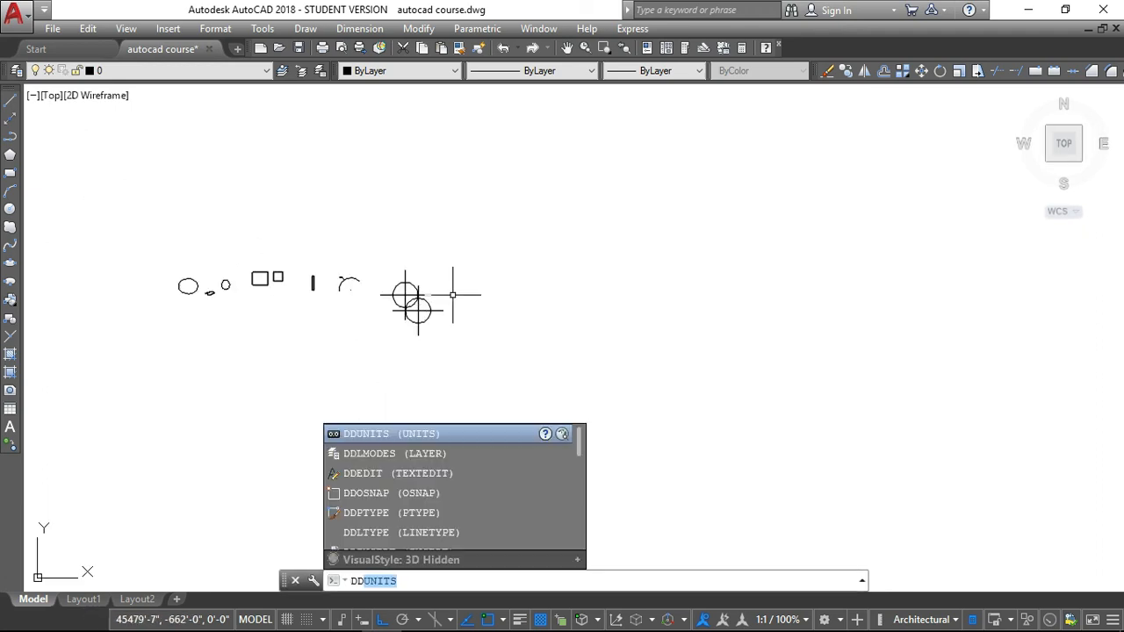
pyautogui.write('dpty')
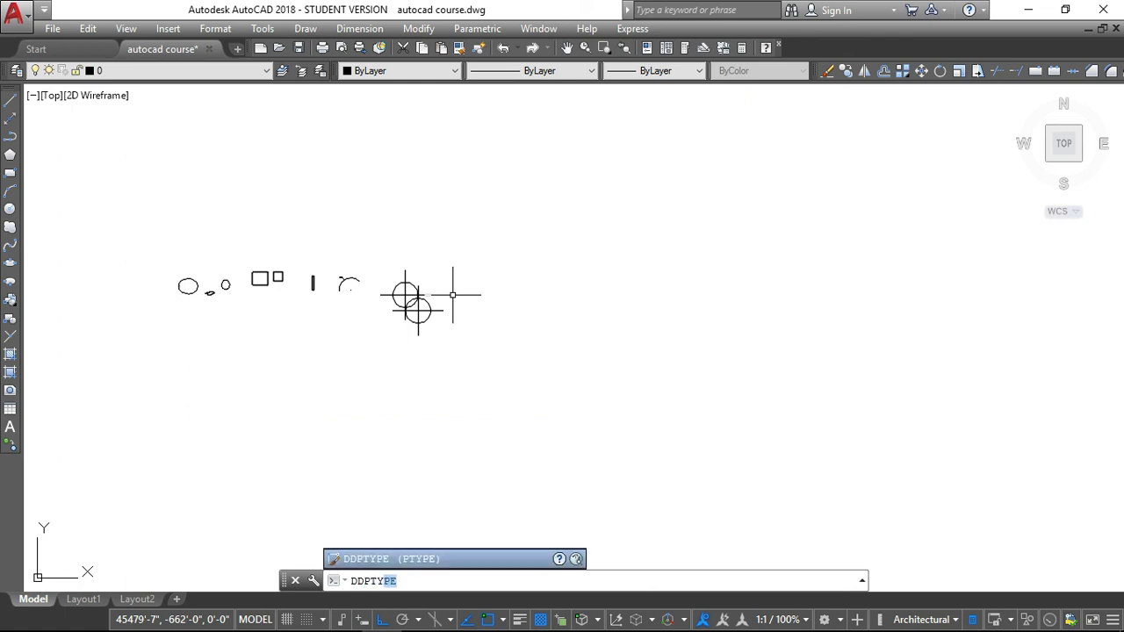
pyautogui.click(397, 562)
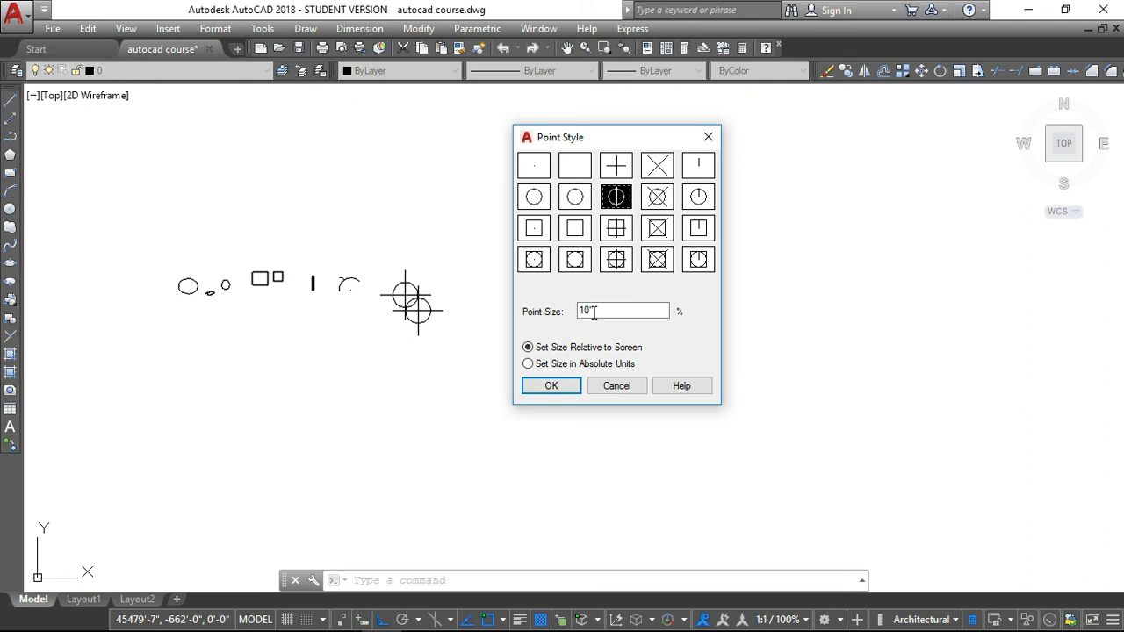
pyautogui.press('Return')
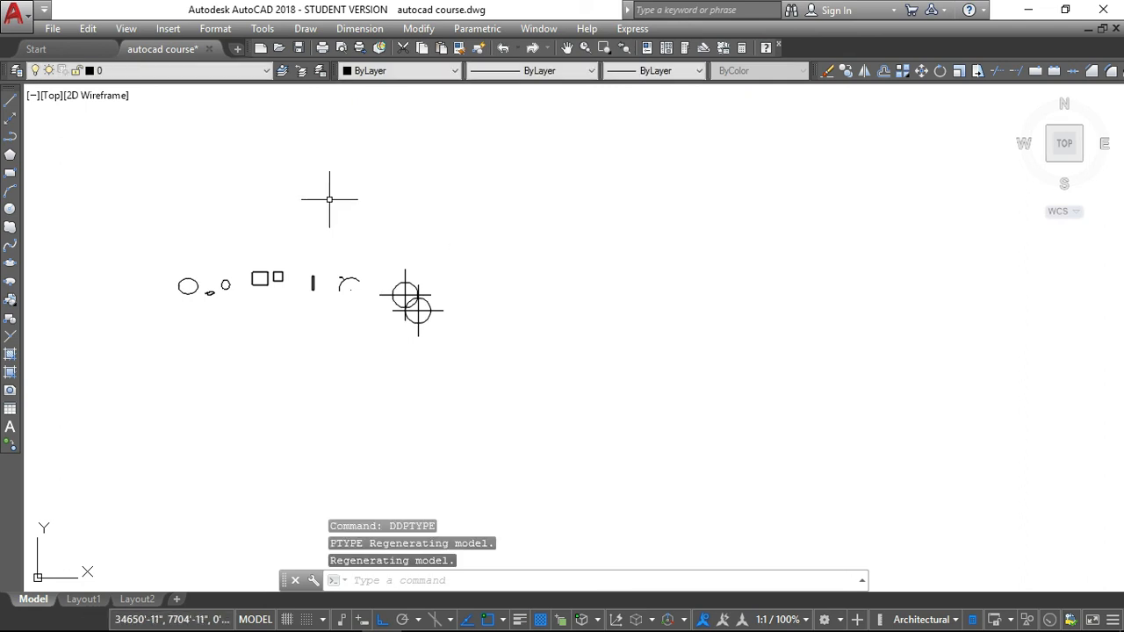
# Examine how the two point markers appear at several zoom levels beside the other shapes
pyautogui.scroll(2, 395, 268)
pyautogui.scroll(6, 412, 325)
pyautogui.scroll(-6, 373, 324)
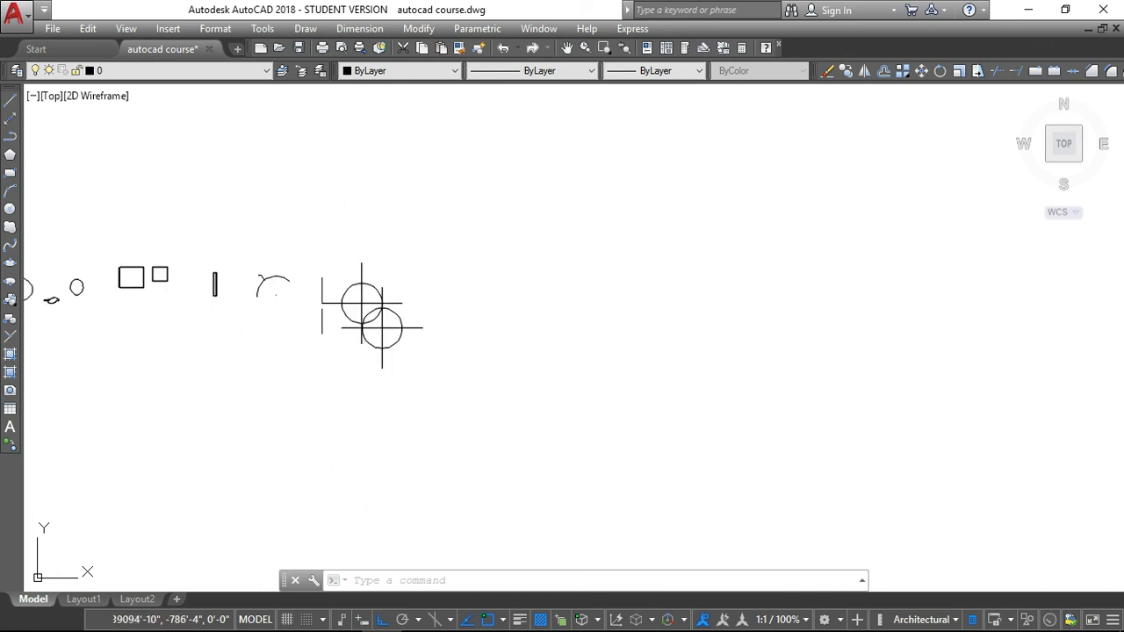
pyautogui.scroll(-2, 372, 313)
pyautogui.scroll(2, 351, 313)
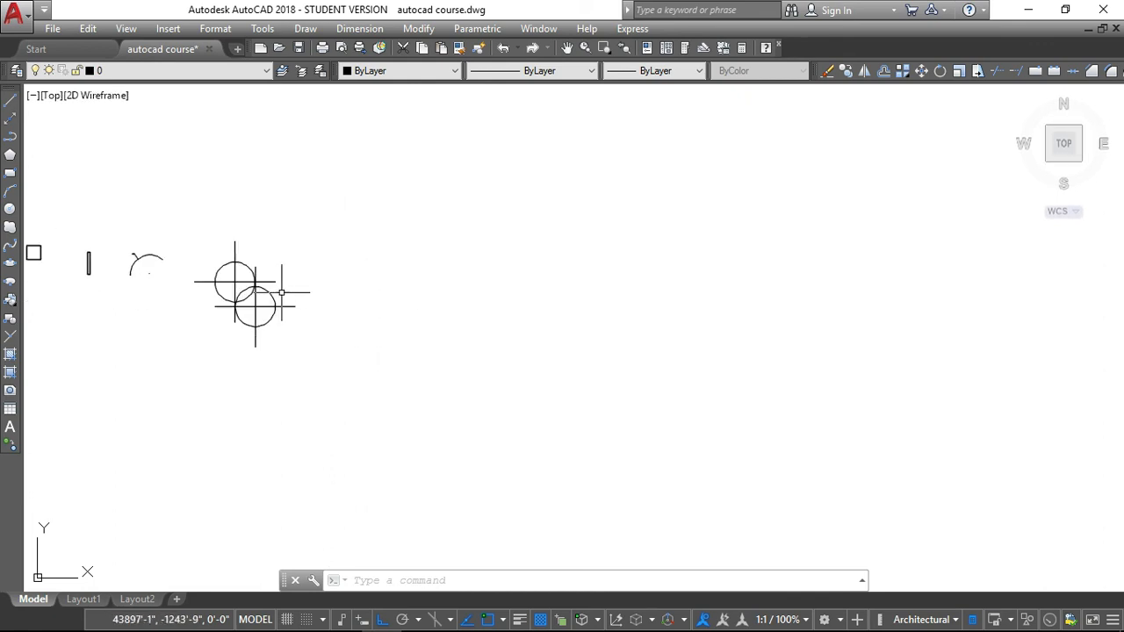
pyautogui.scroll(3, 250, 294)
pyautogui.scroll(1, 248, 294)
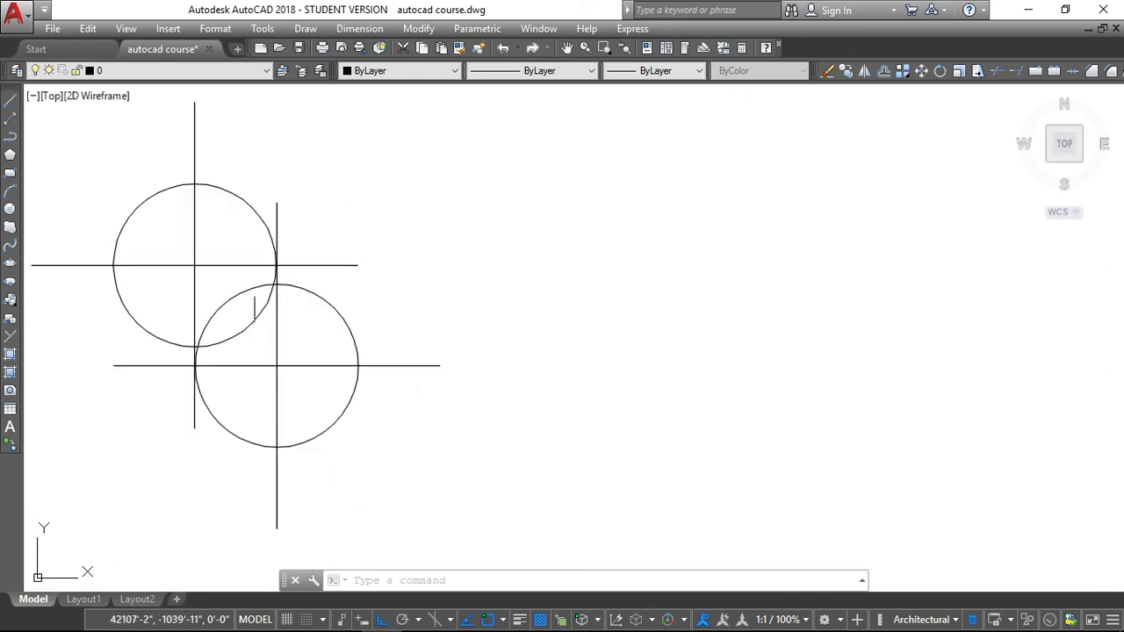
pyautogui.scroll(-2, 255, 308)
# Draw a horizontal line in the empty area to the right of the two points
pyautogui.click(10, 99)
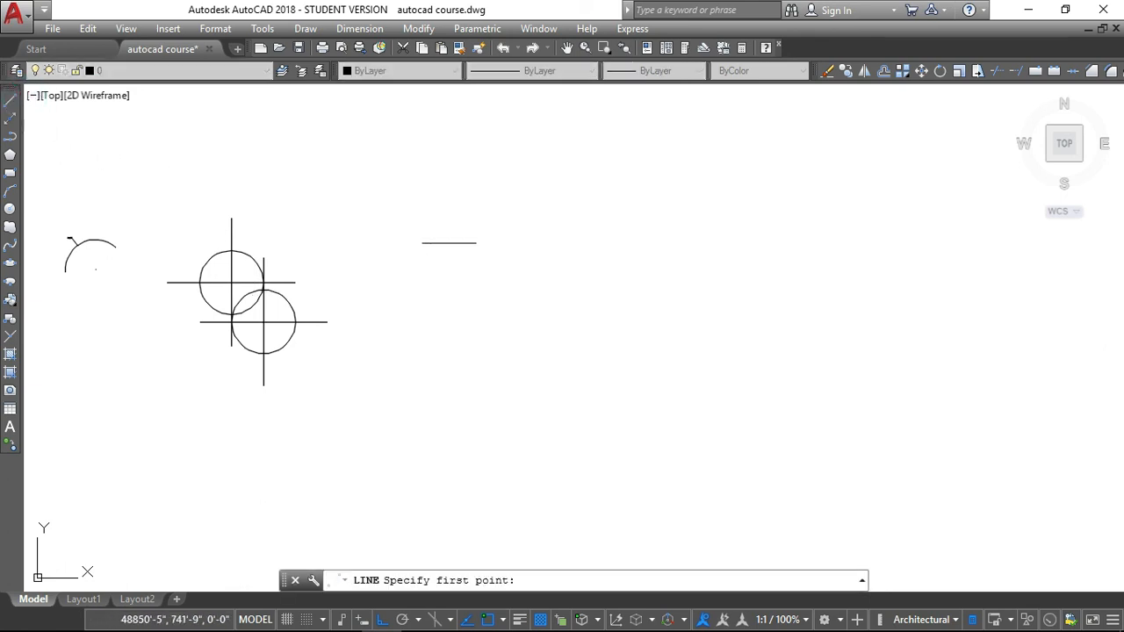
pyautogui.click(404, 288)
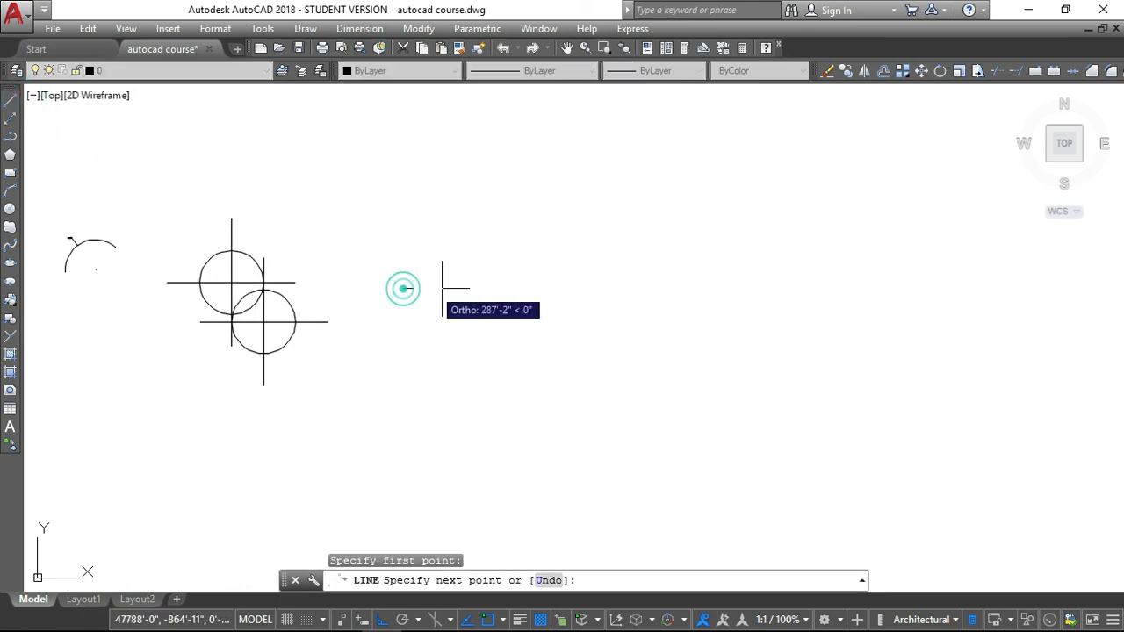
pyautogui.click(692, 287)
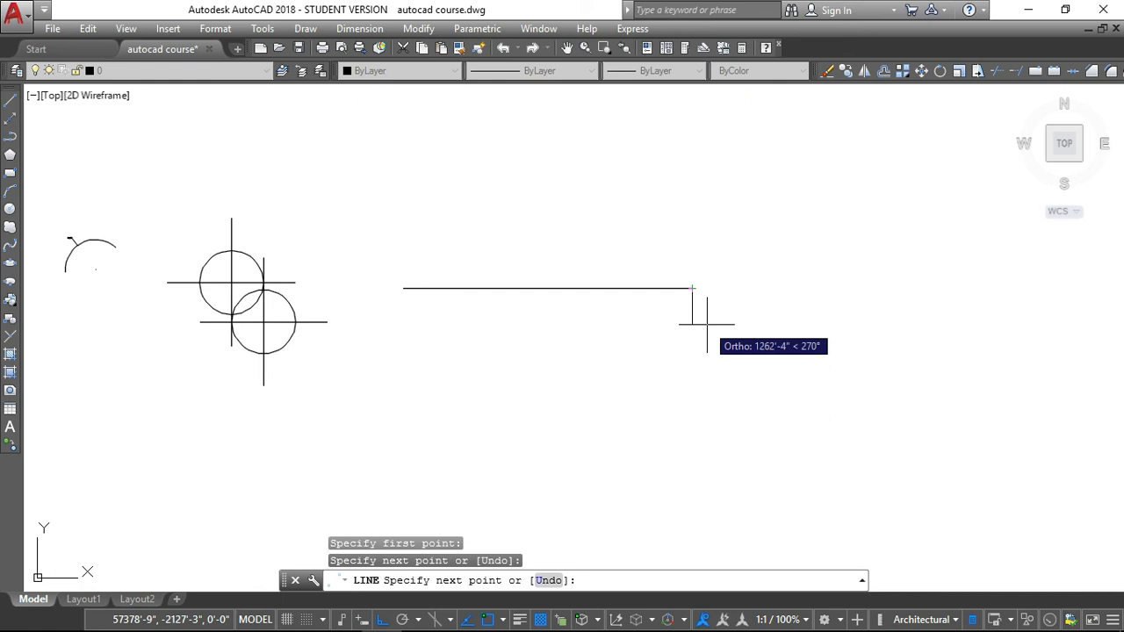
pyautogui.press('Return')
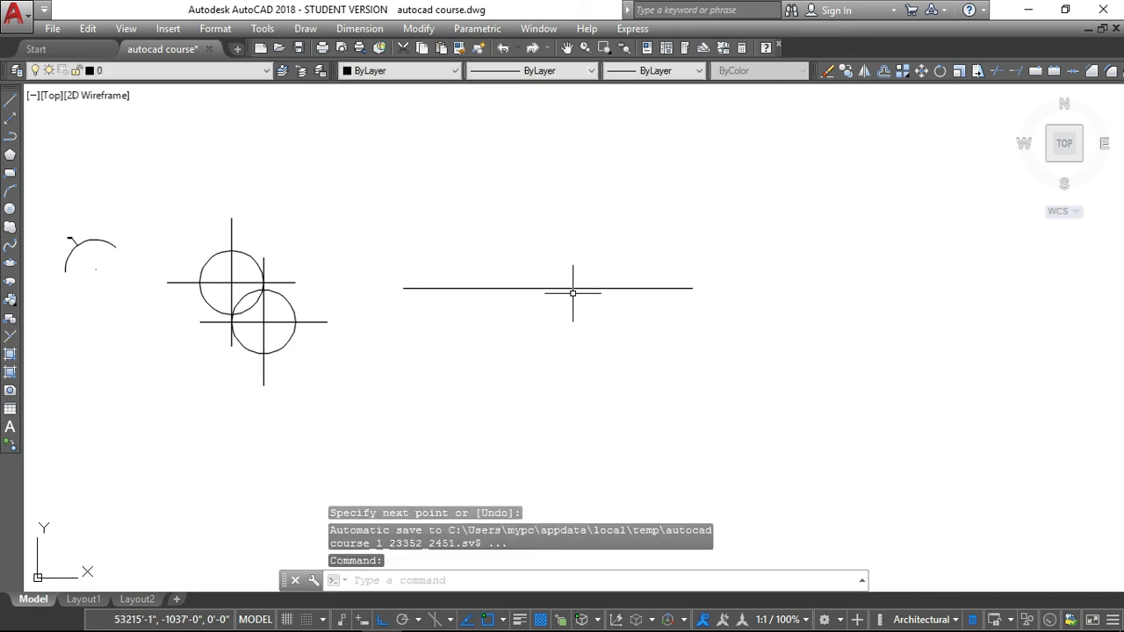
# Look over the new horizontal line up close and next to the row of shapes
pyautogui.scroll(-4, 572, 292)
pyautogui.scroll(6, 564, 293)
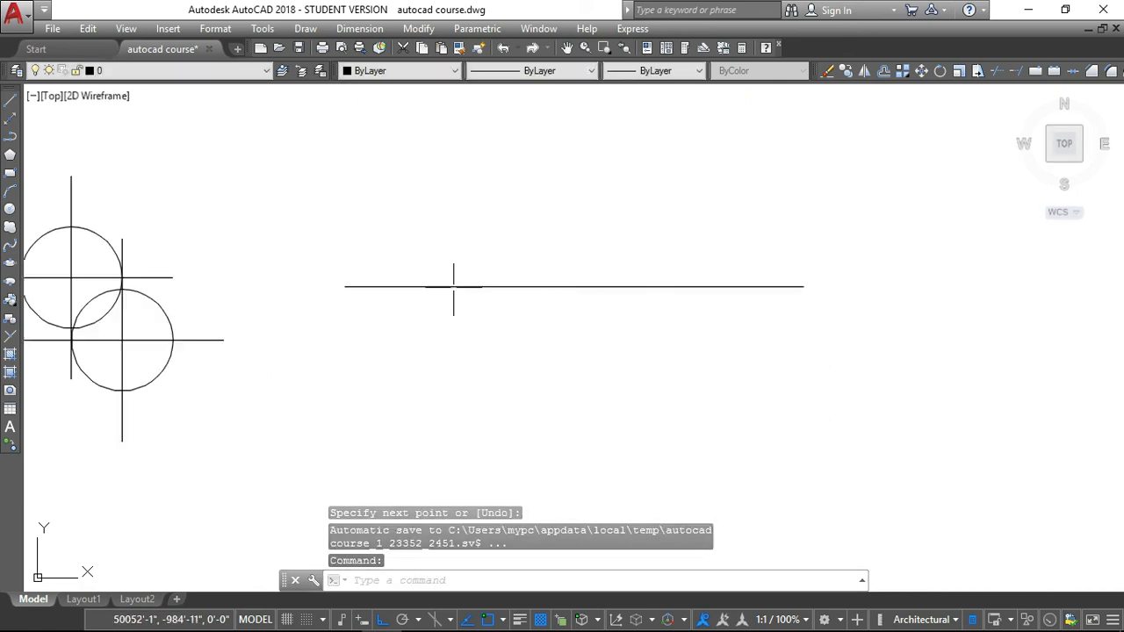
pyautogui.scroll(-8, 309, 295)
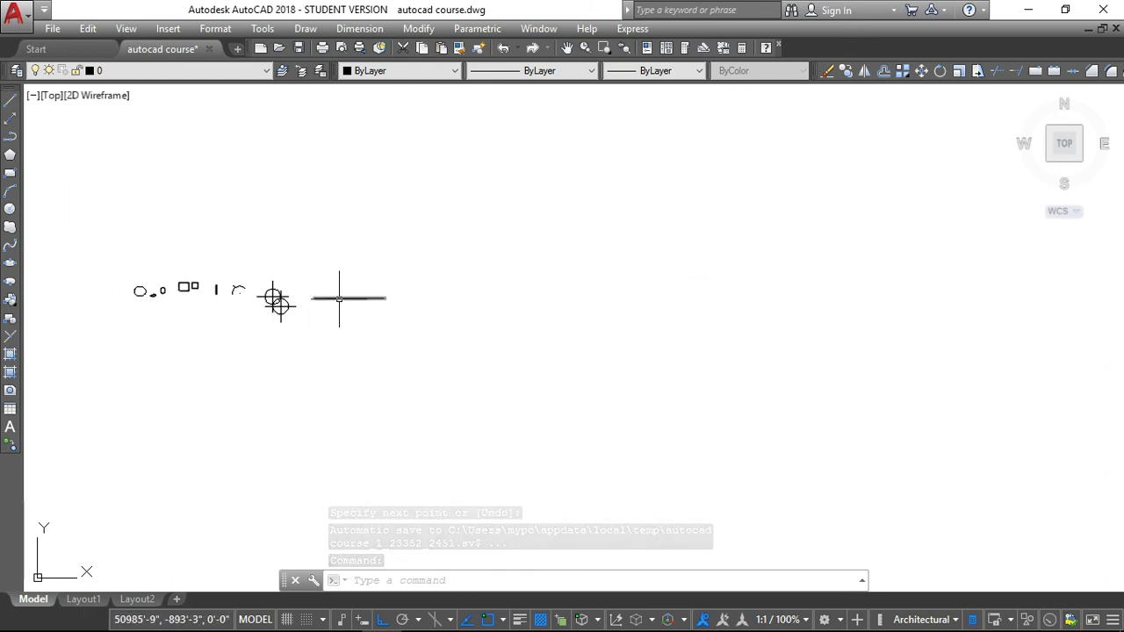
pyautogui.scroll(7, 334, 298)
pyautogui.scroll(4, 327, 299)
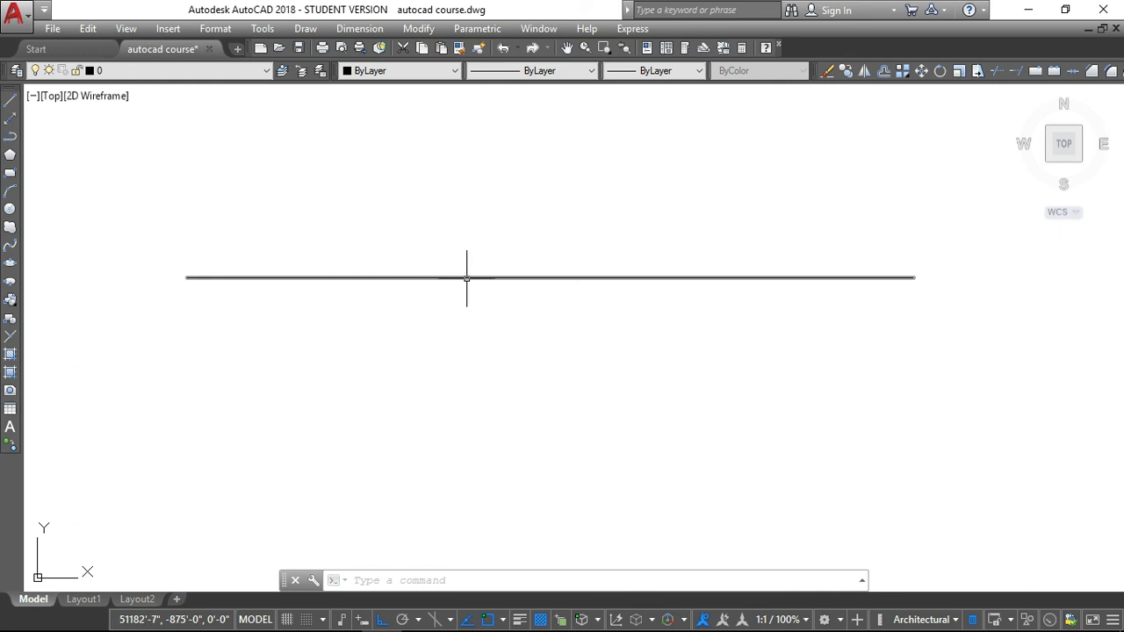
pyautogui.scroll(-5, 466, 280)
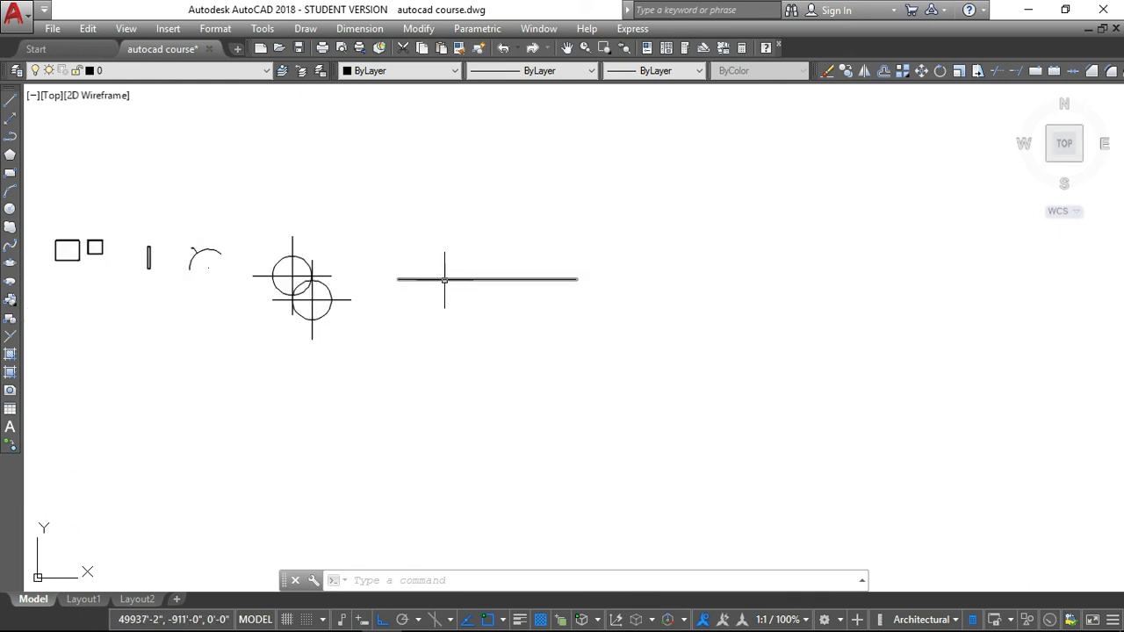
pyautogui.click(346, 31)
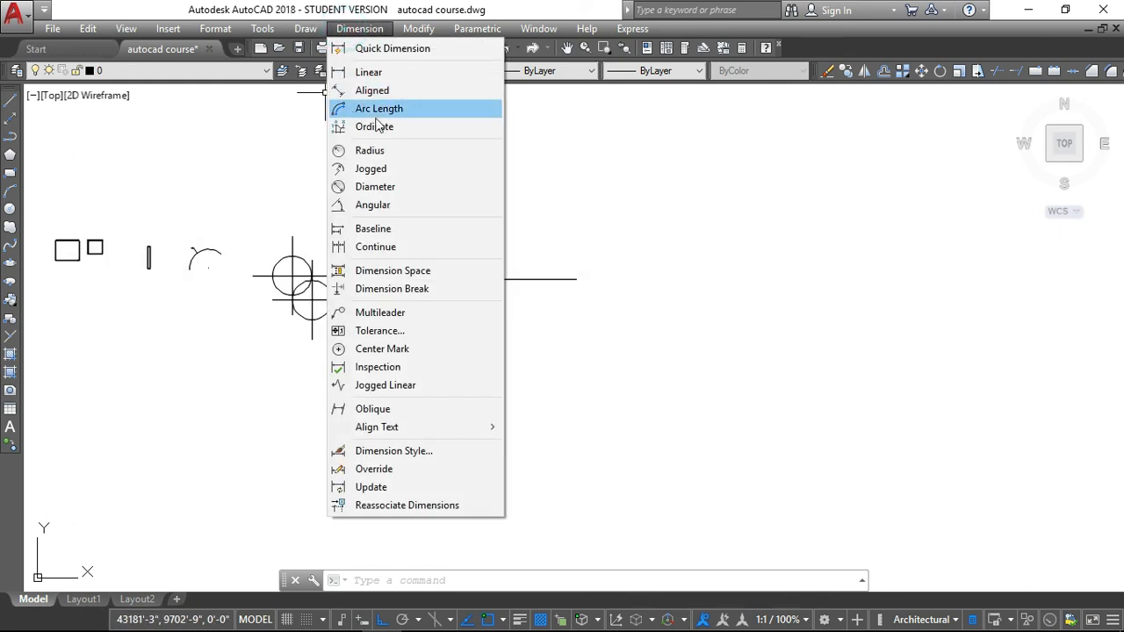
pyautogui.click(594, 22)
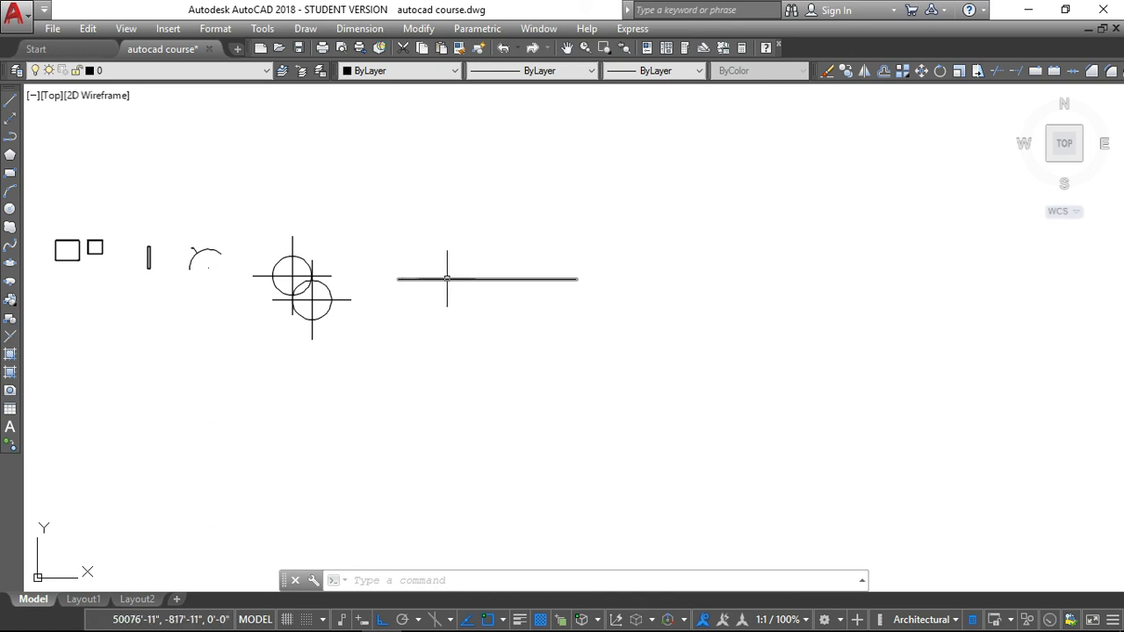
pyautogui.scroll(-1, 442, 286)
pyautogui.scroll(-3, 442, 286)
pyautogui.scroll(5, 446, 281)
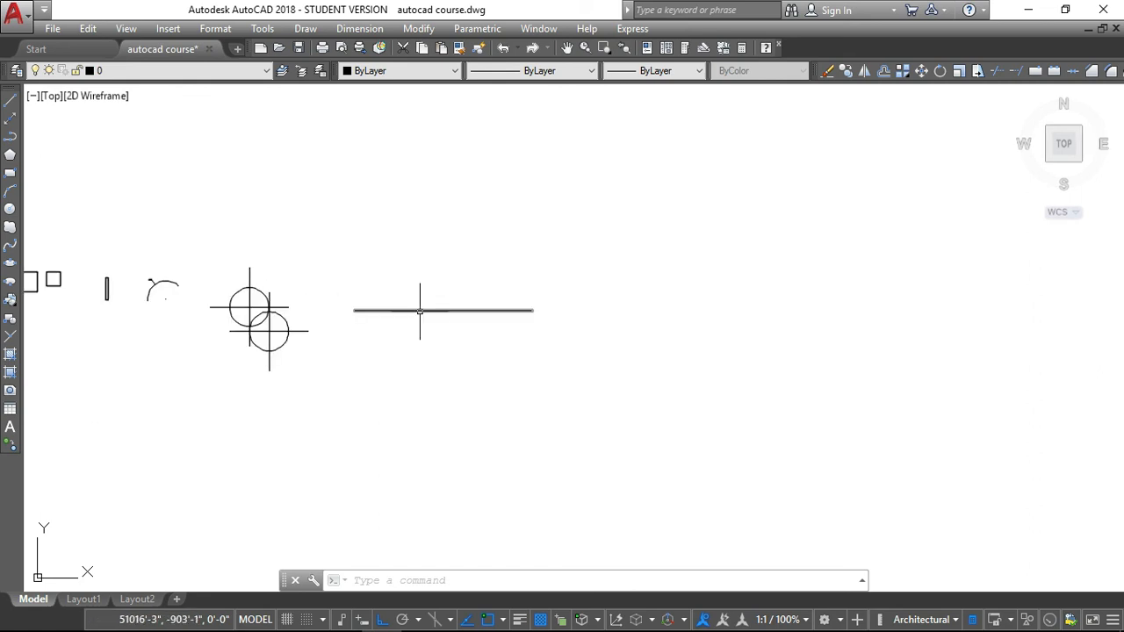
# Divide the horizontal line into 4 equal segments with the Divide point command
pyautogui.click(305, 30)
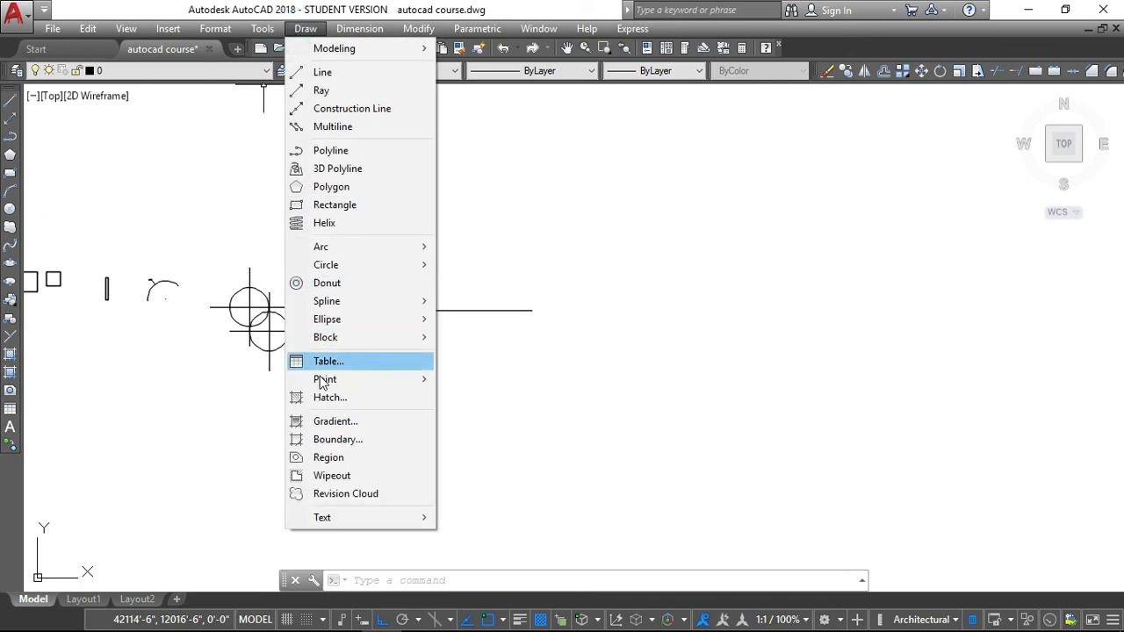
pyautogui.moveTo(325, 380)
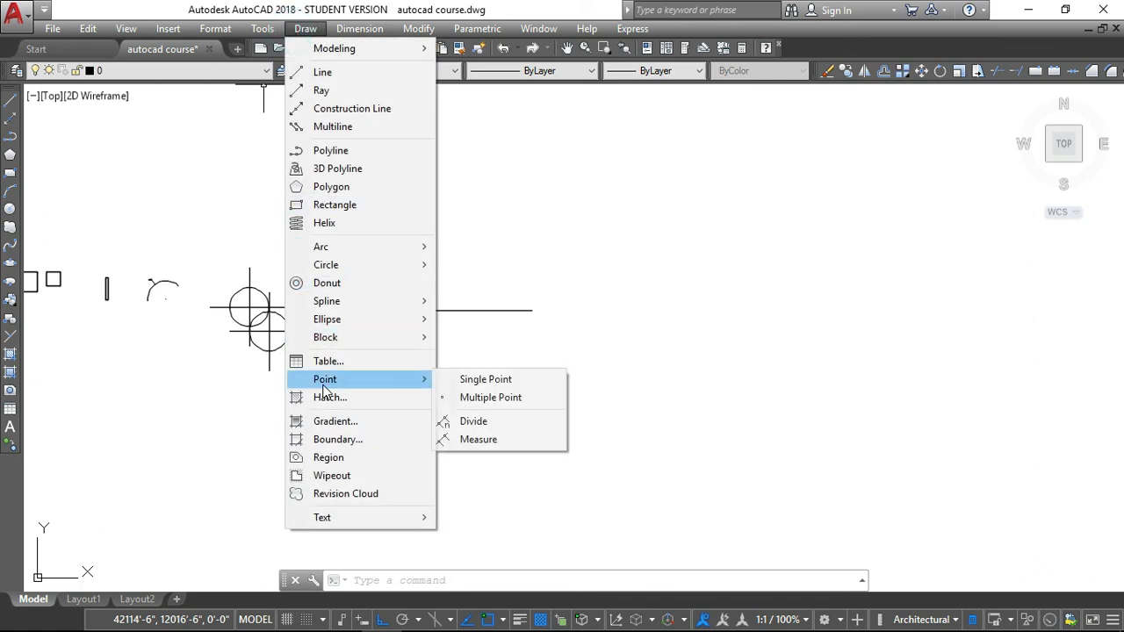
pyautogui.click(473, 422)
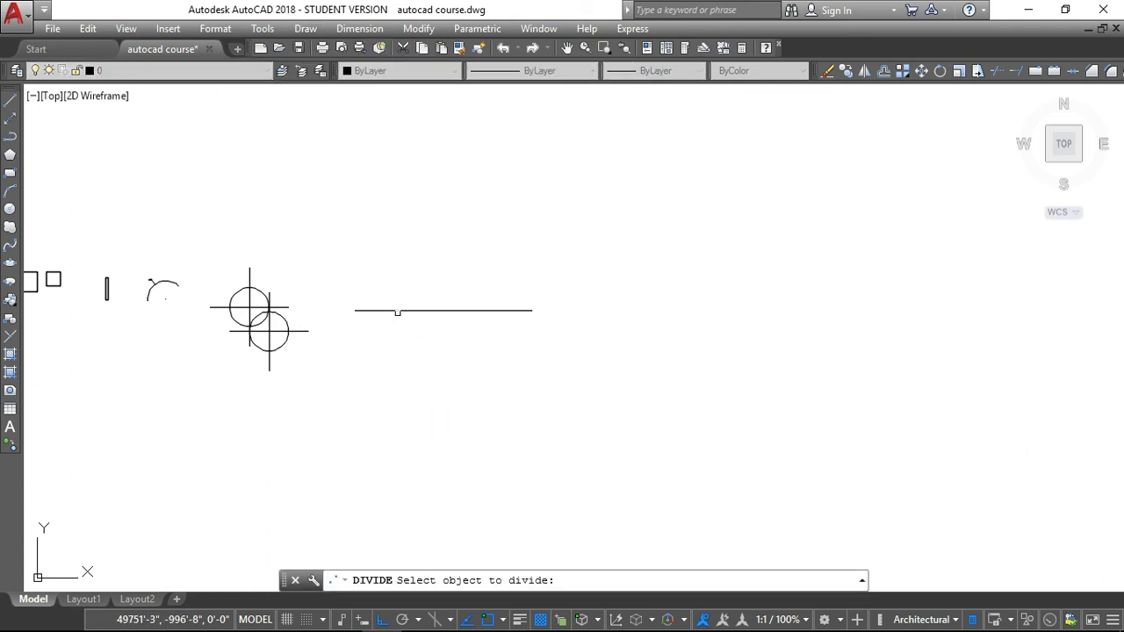
pyautogui.click(395, 310)
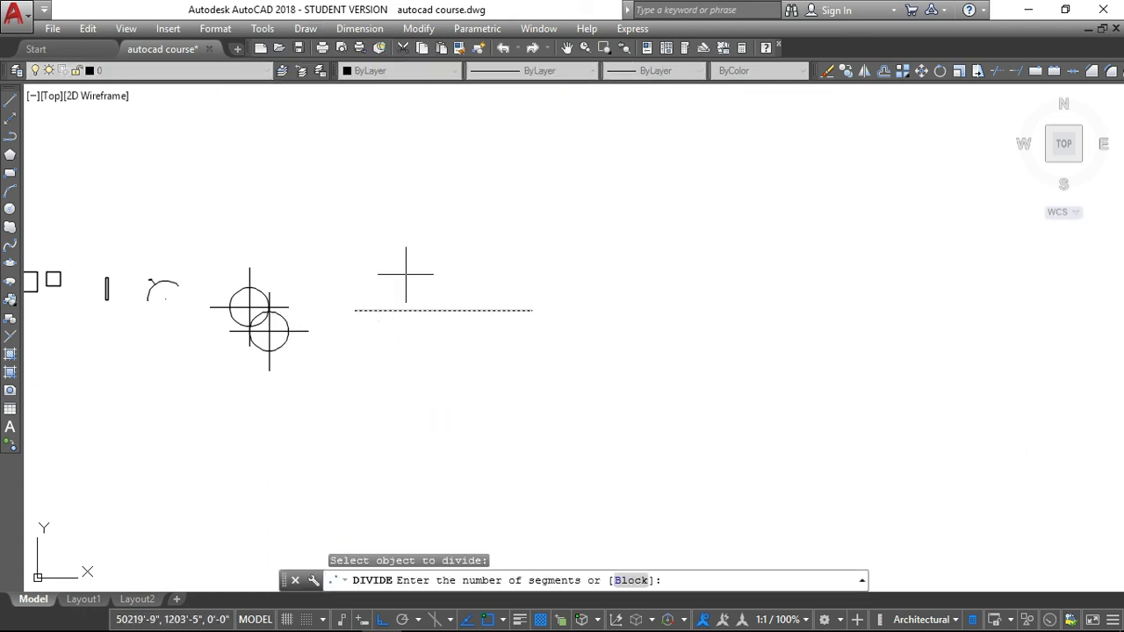
pyautogui.press('Return')
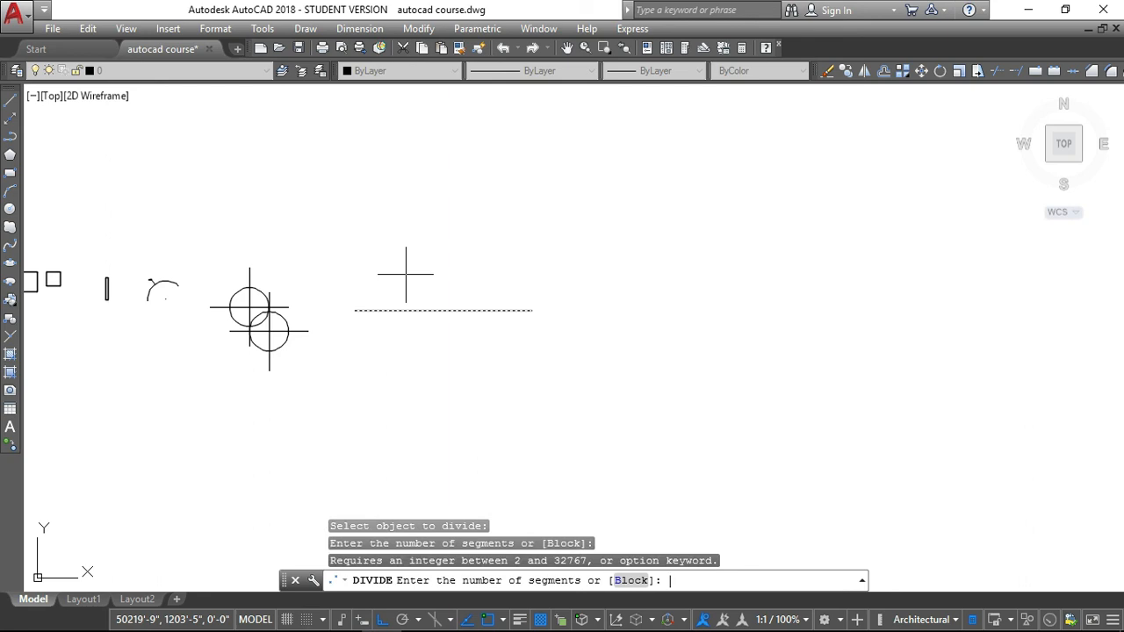
pyautogui.press('Return')
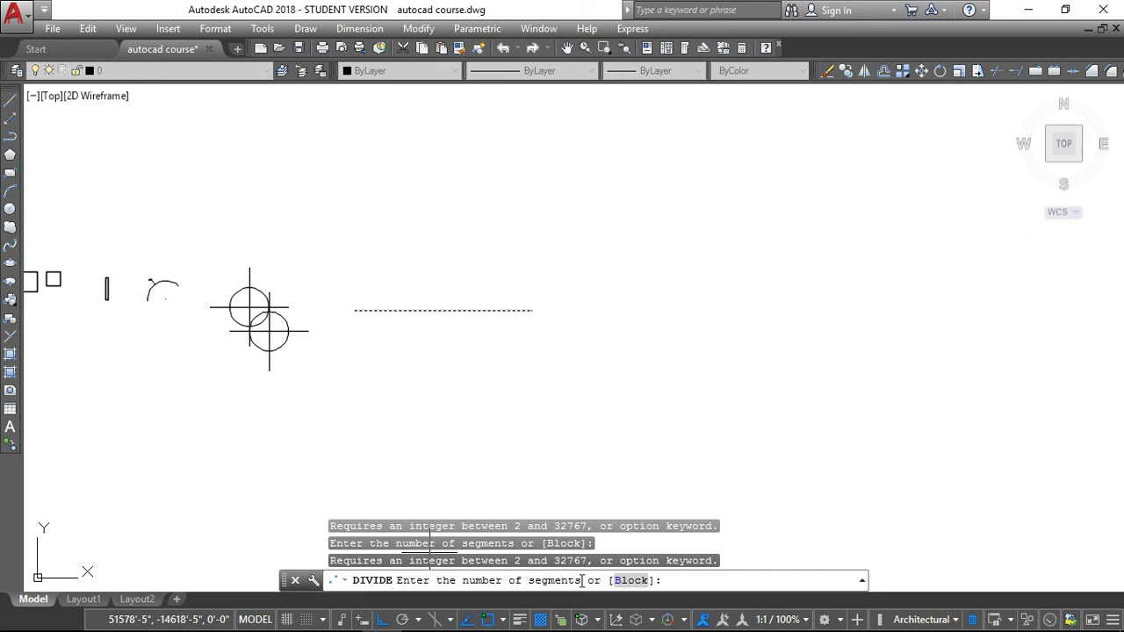
pyautogui.click(669, 580)
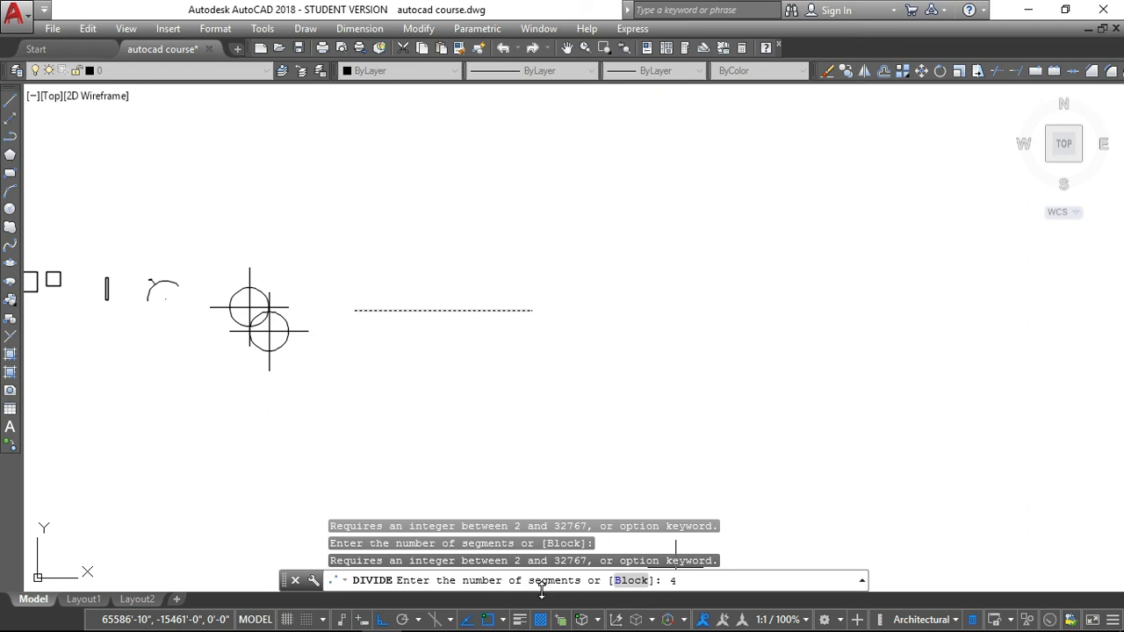
pyautogui.press('Return')
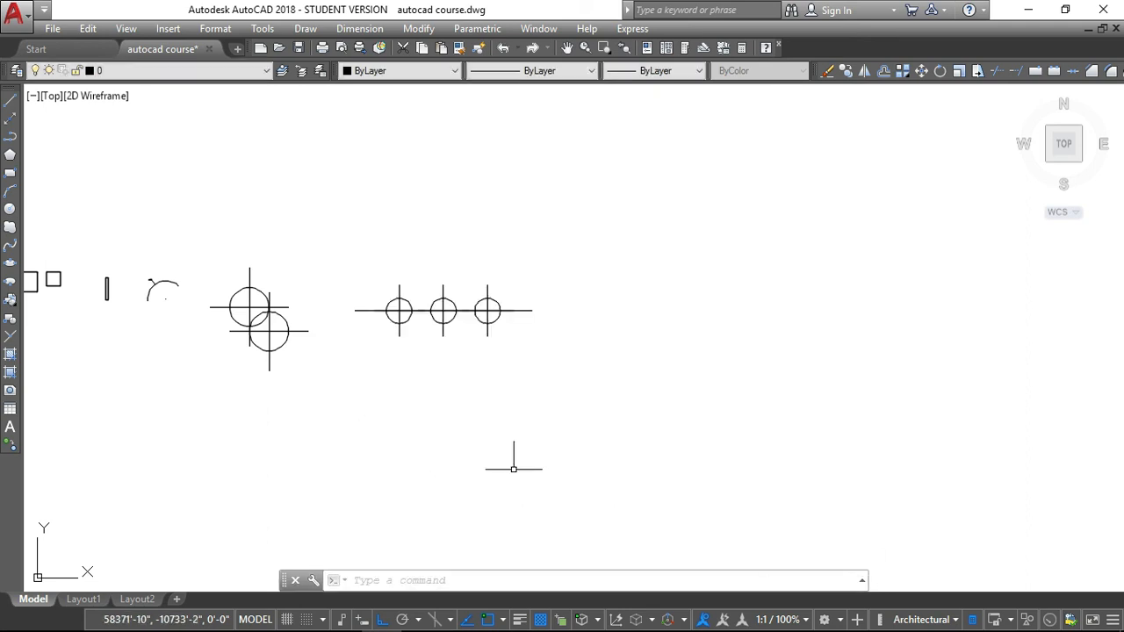
# Examine the division points along the line and the segments between them
pyautogui.scroll(5, 409, 302)
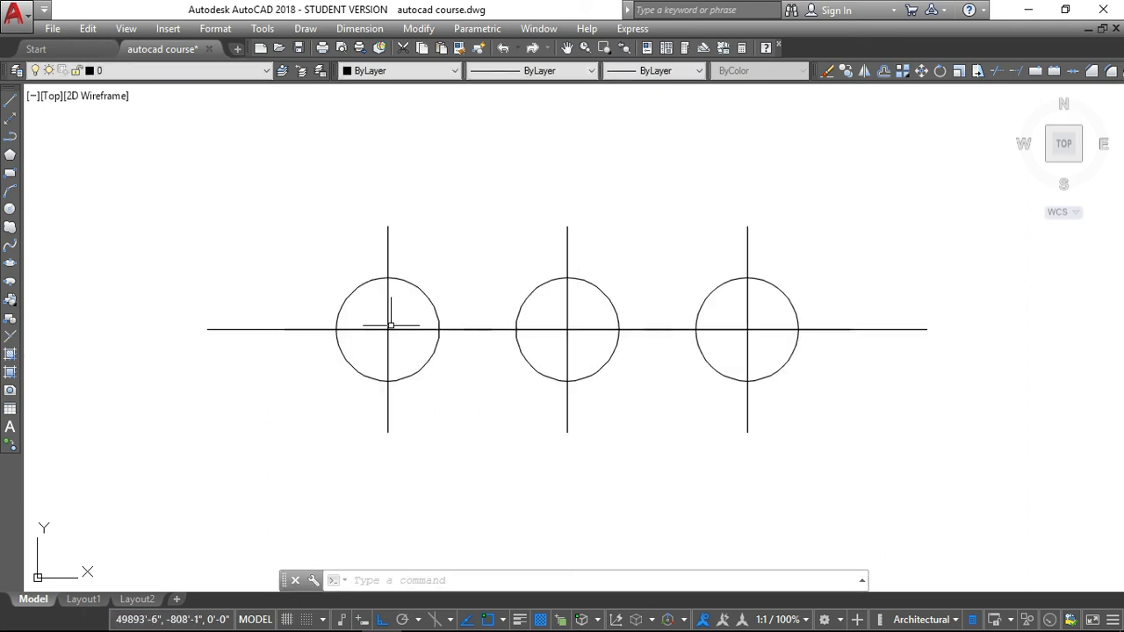
pyautogui.scroll(4, 375, 325)
pyautogui.scroll(-2, 305, 311)
pyautogui.scroll(-3, 304, 312)
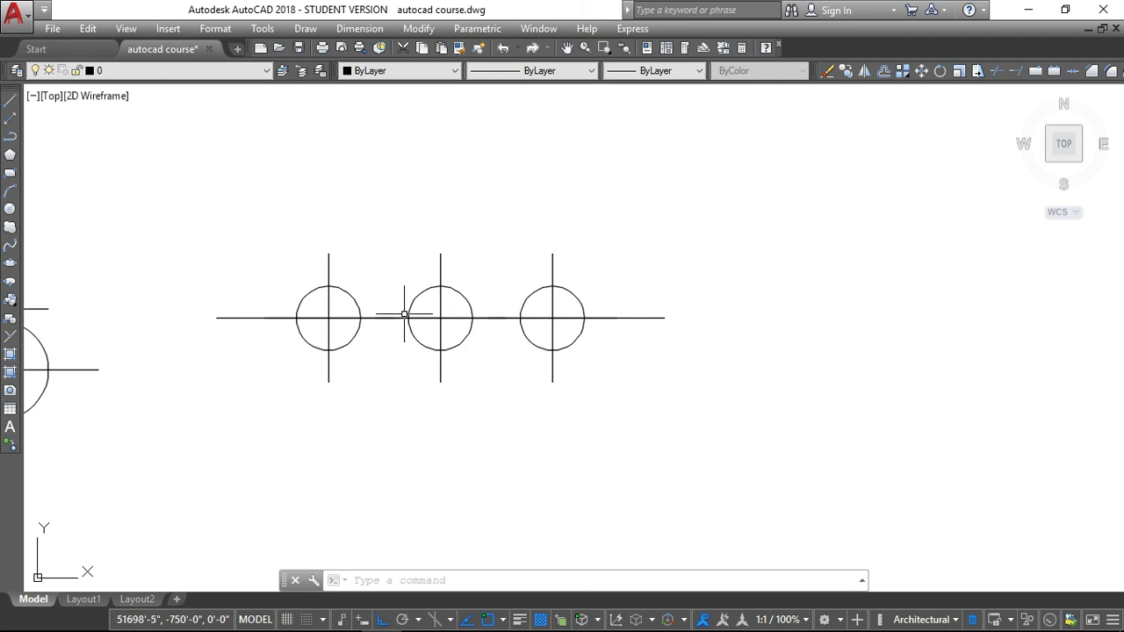
pyautogui.scroll(4, 325, 313)
pyautogui.scroll(-8, 326, 315)
pyautogui.scroll(-2, 330, 316)
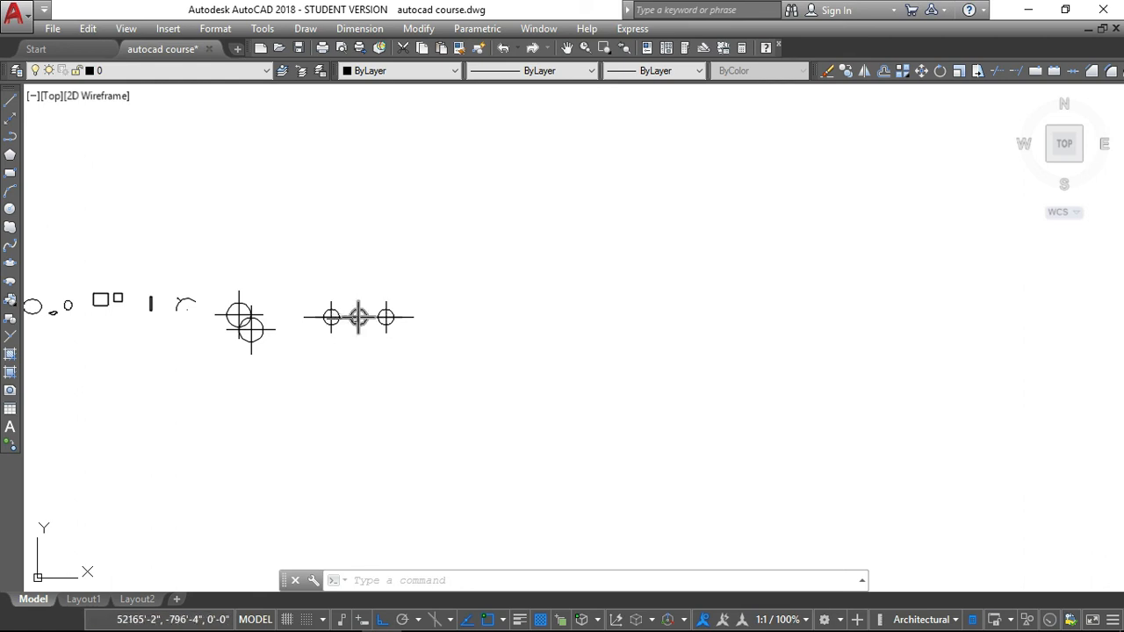
pyautogui.scroll(2, 357, 318)
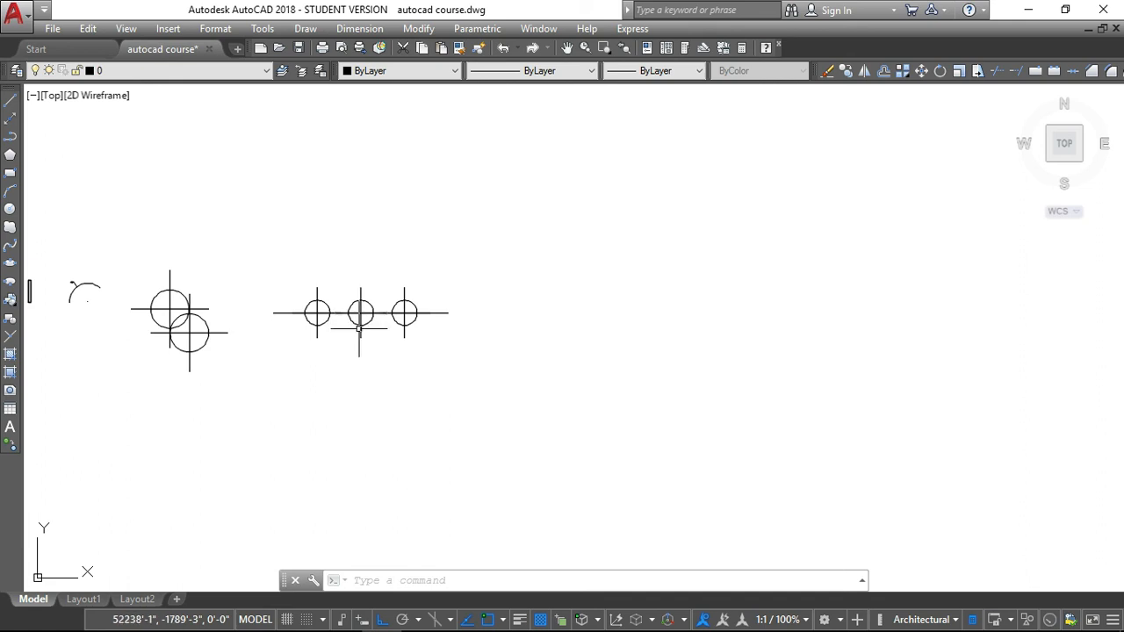